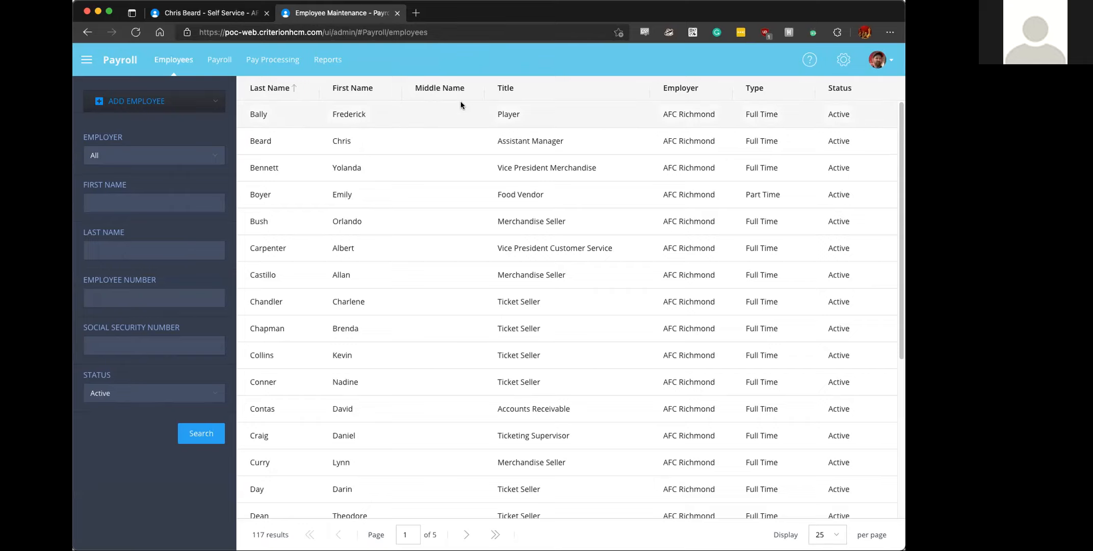
- Open the Workflows page in the System Configuration settings
{"action": "left_click", "coordinate": [842, 61]}
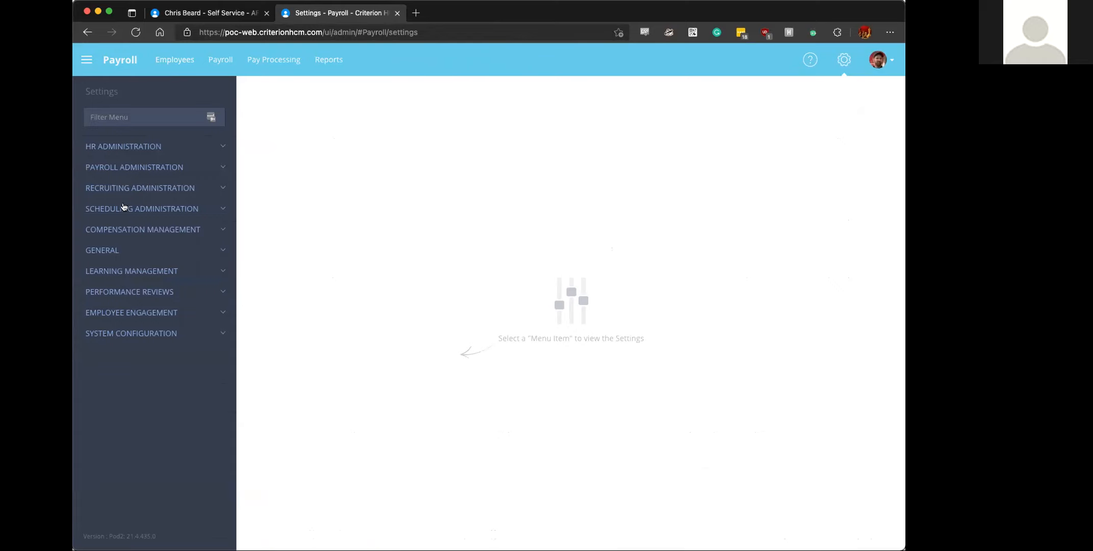
{"action": "left_click", "coordinate": [122, 112]}
{"action": "type", "text": "w"}
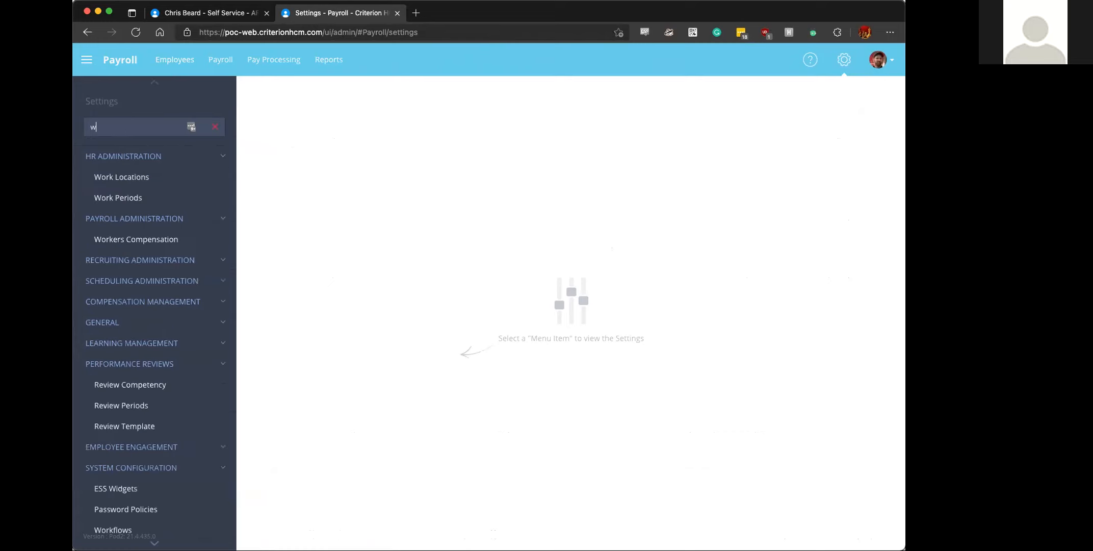
{"action": "type", "text": "ork"}
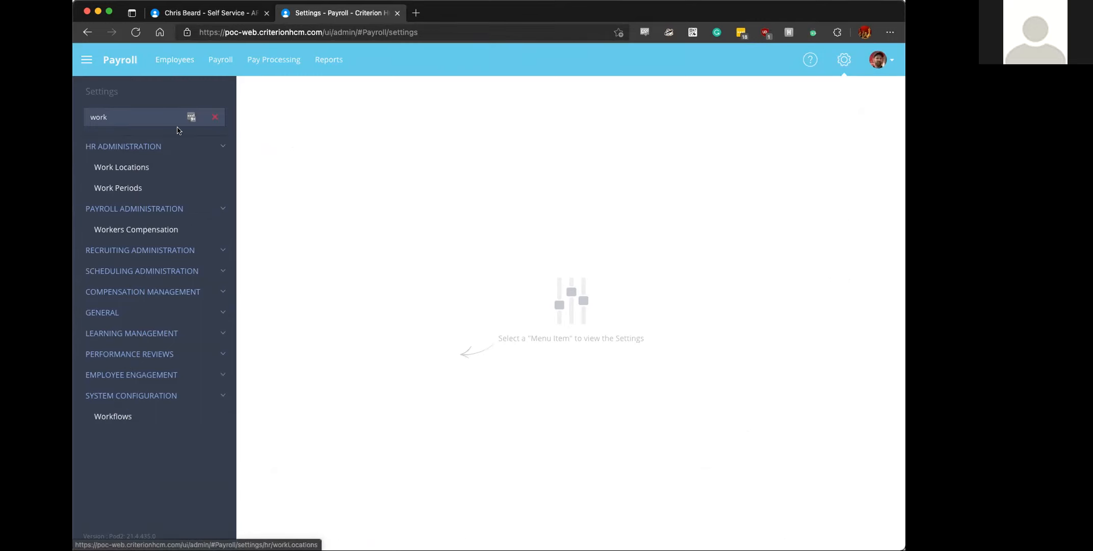
{"action": "left_click", "coordinate": [215, 117]}
{"action": "left_click", "coordinate": [138, 340]}
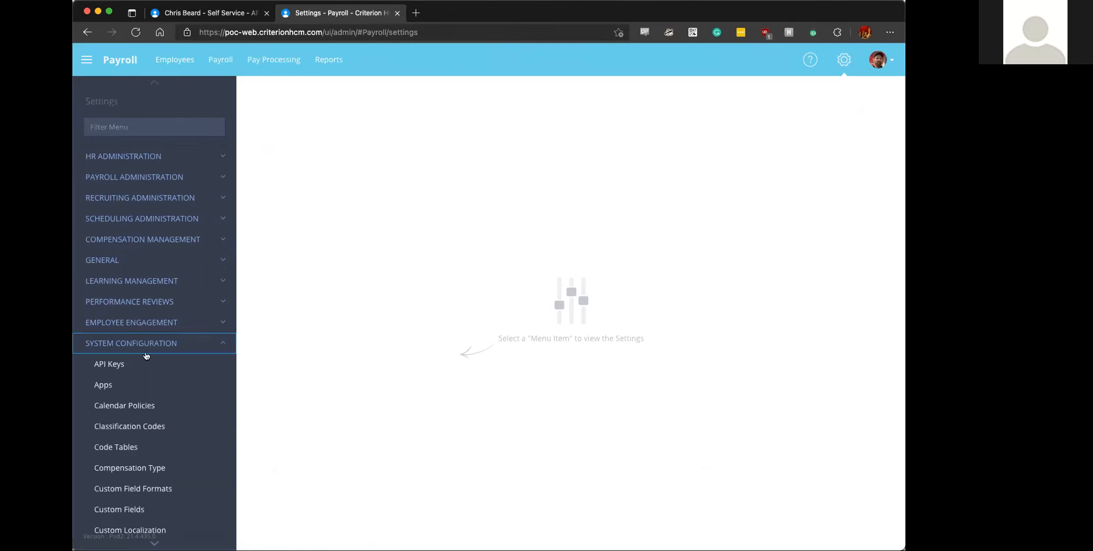
{"action": "scroll", "coordinate": [146, 424], "scroll_direction": "down", "scroll_amount": 9}
{"action": "left_click", "coordinate": [120, 527]}
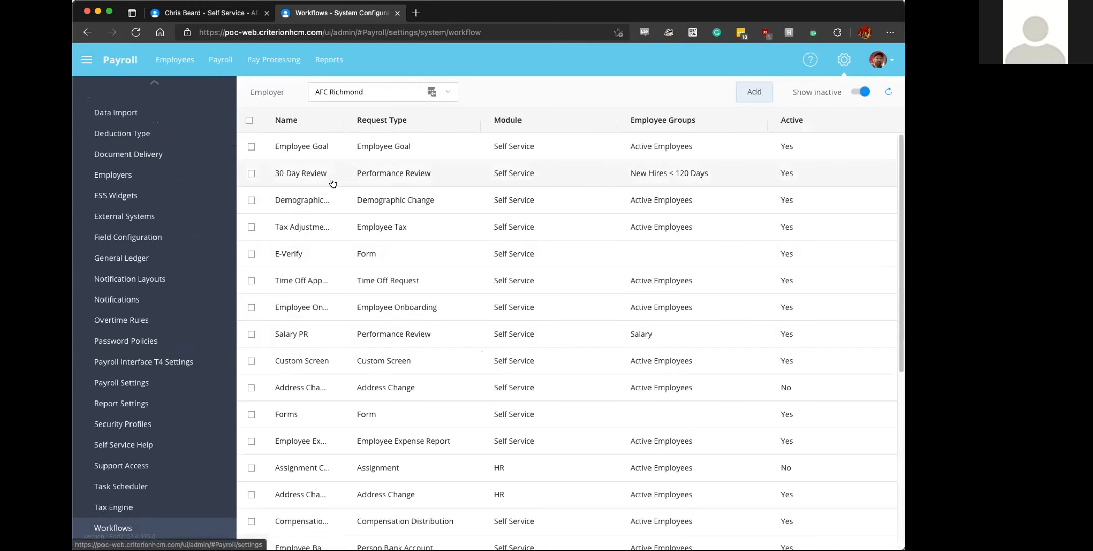
- Sort the workflows by name and open the Employee Expense Report workflow
{"action": "left_click", "coordinate": [323, 121]}
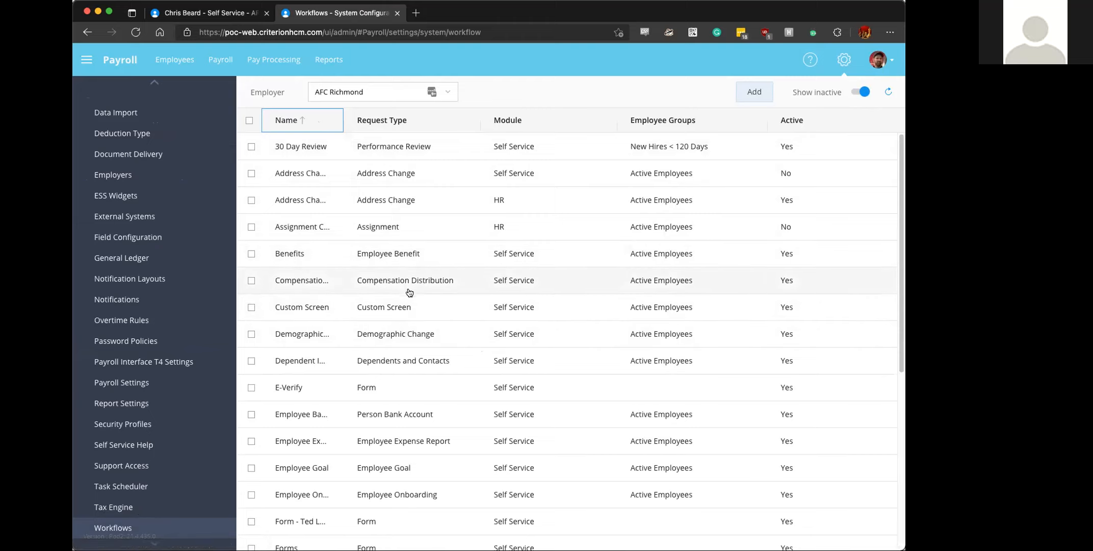
{"action": "left_click", "coordinate": [393, 441]}
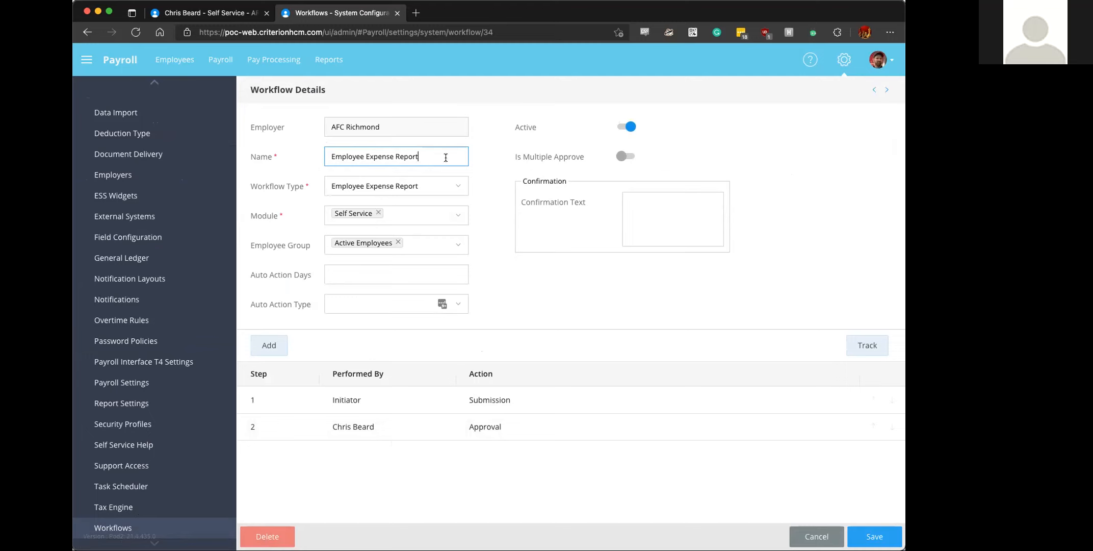
- Examine the workflow's module choices, auto action days, auto action type options and confirmation text field
{"action": "left_click", "coordinate": [458, 214]}
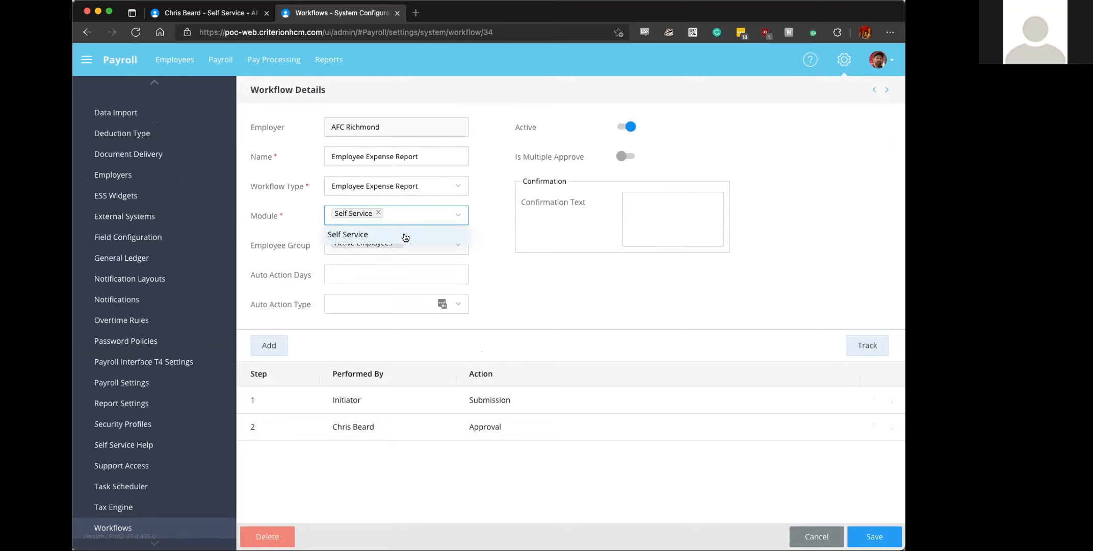
{"action": "left_click", "coordinate": [470, 206]}
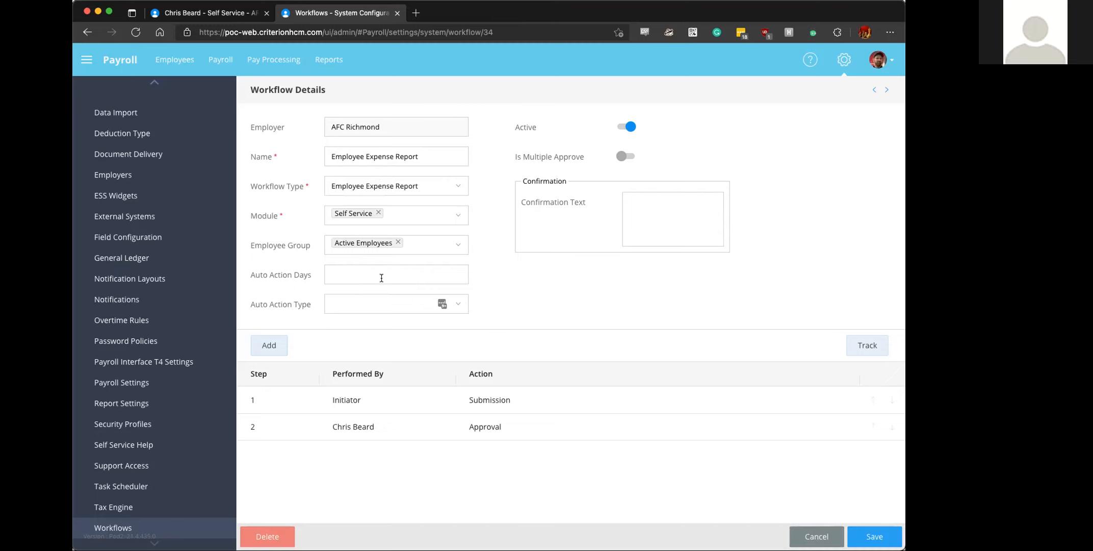
{"action": "left_click", "coordinate": [344, 271]}
{"action": "left_click", "coordinate": [460, 306]}
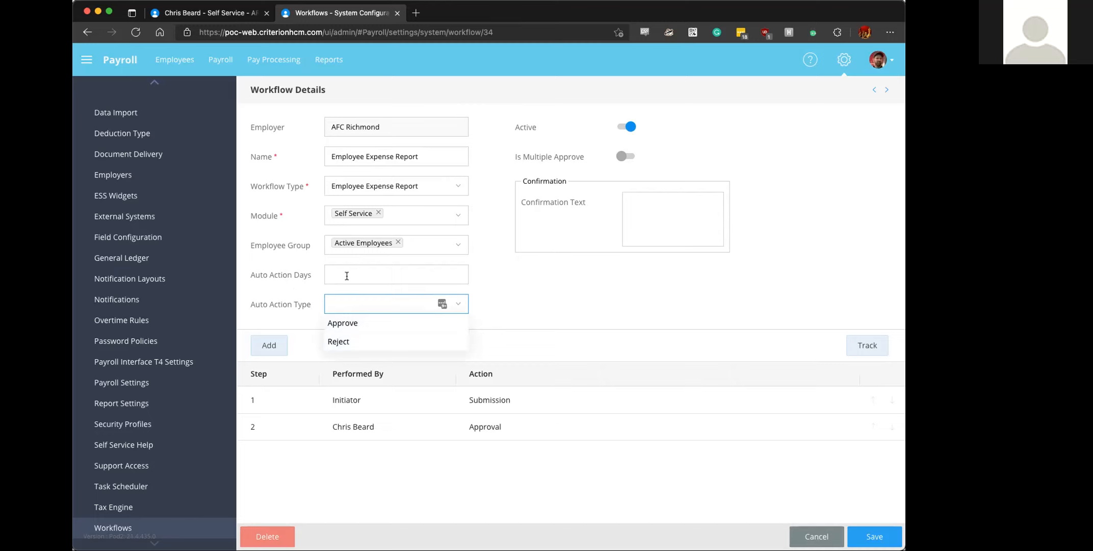
{"action": "left_click", "coordinate": [295, 276]}
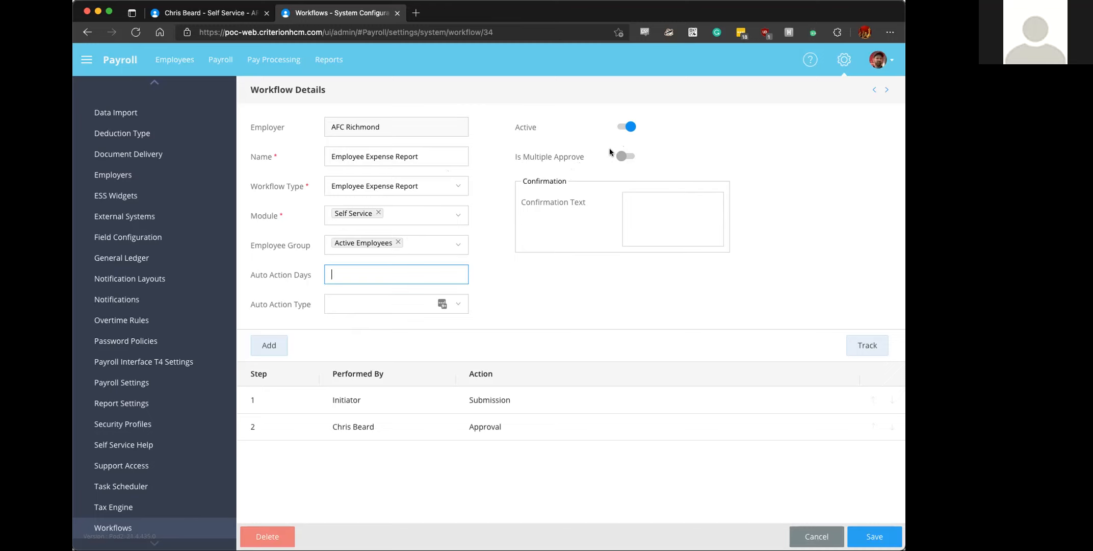
{"action": "left_click", "coordinate": [644, 211]}
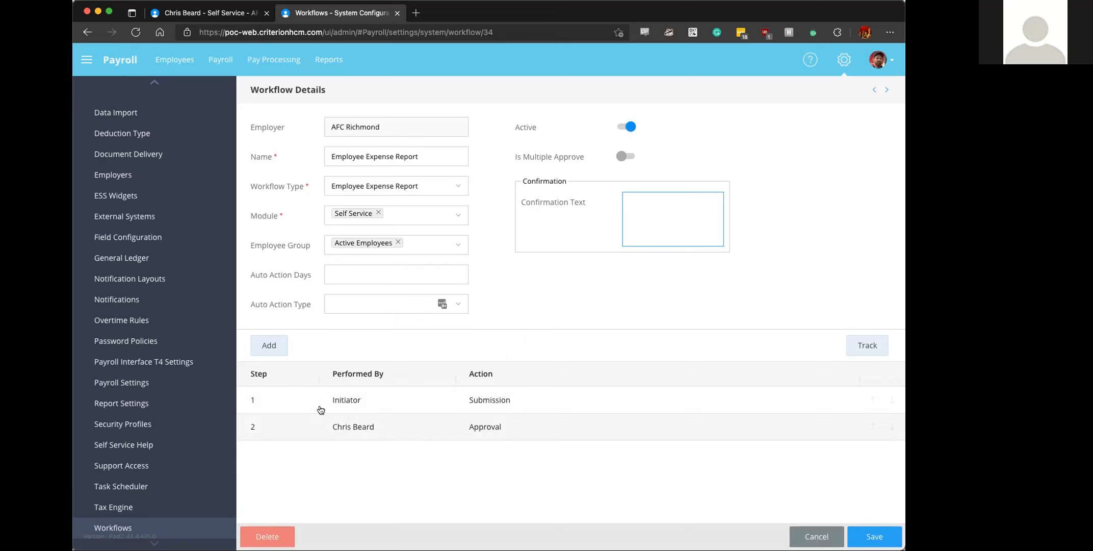
- Review the actions available for a new workflow step and cancel without adding it
{"action": "left_click", "coordinate": [269, 345]}
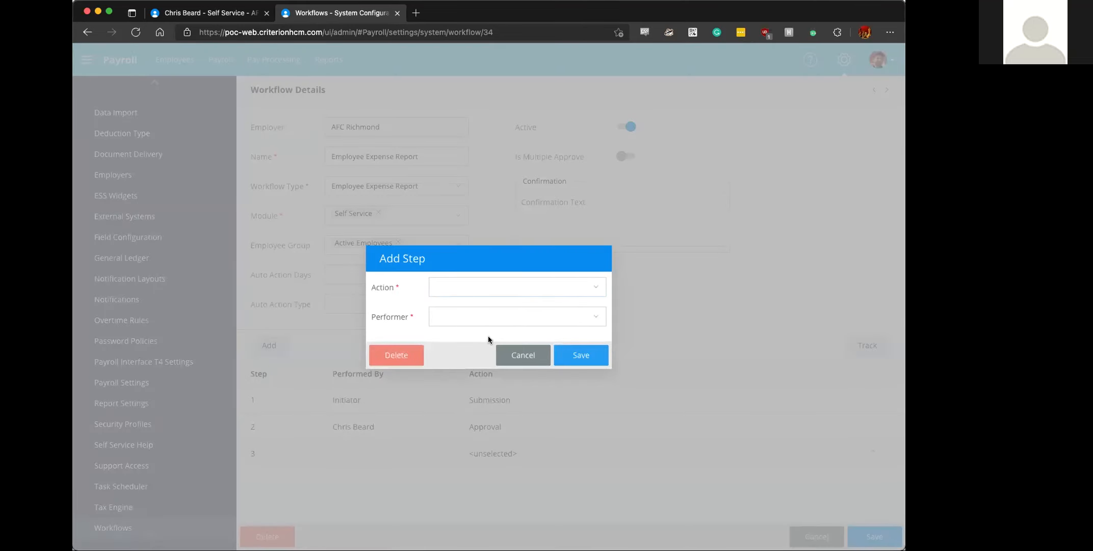
{"action": "left_click", "coordinate": [593, 288]}
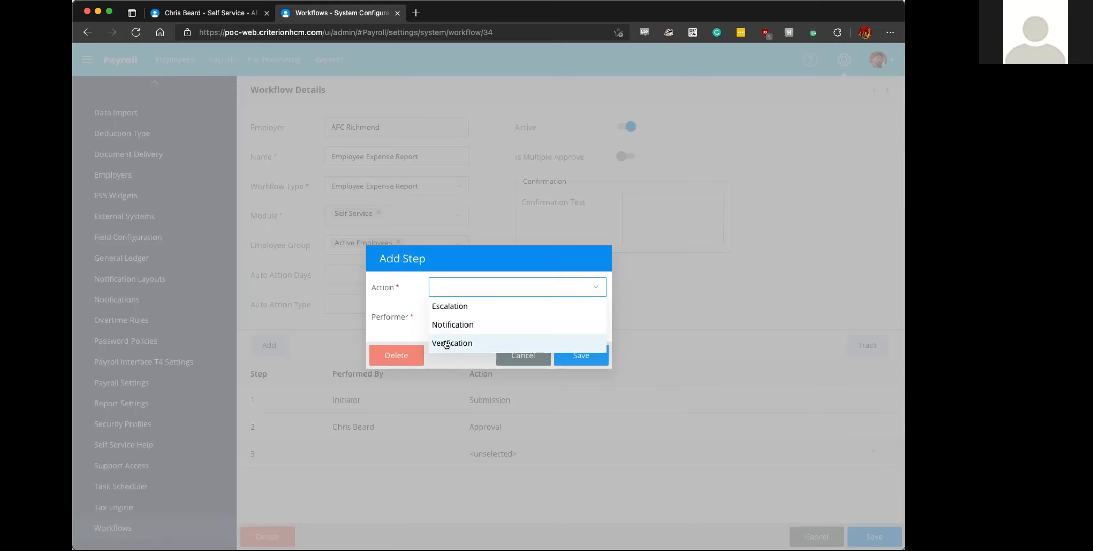
{"action": "left_click", "coordinate": [523, 356]}
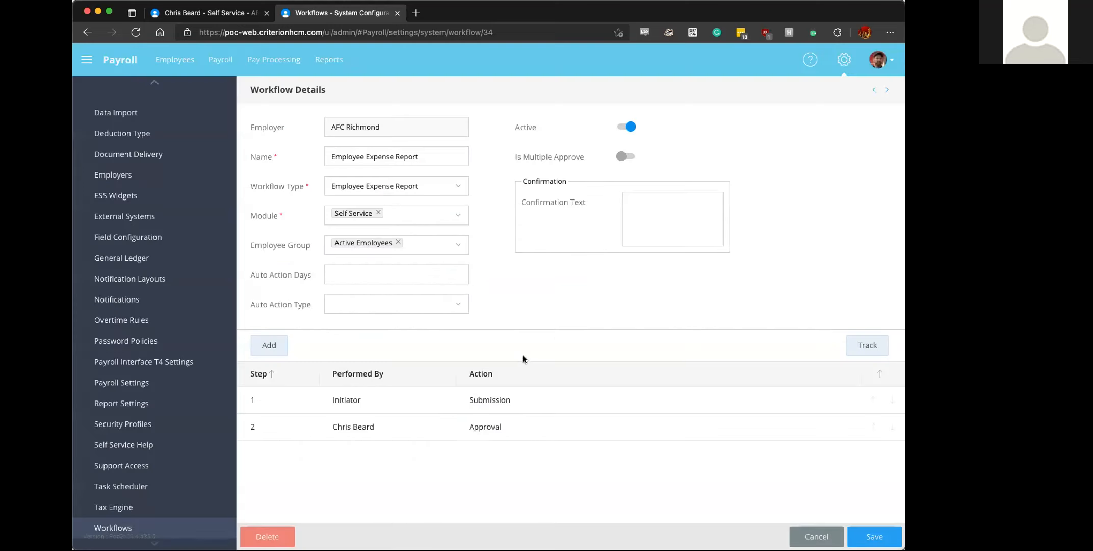
- Edit the workflow's approval step, trying Org type and Position as the performer and viewing the choices each one offers
{"action": "left_click", "coordinate": [495, 427]}
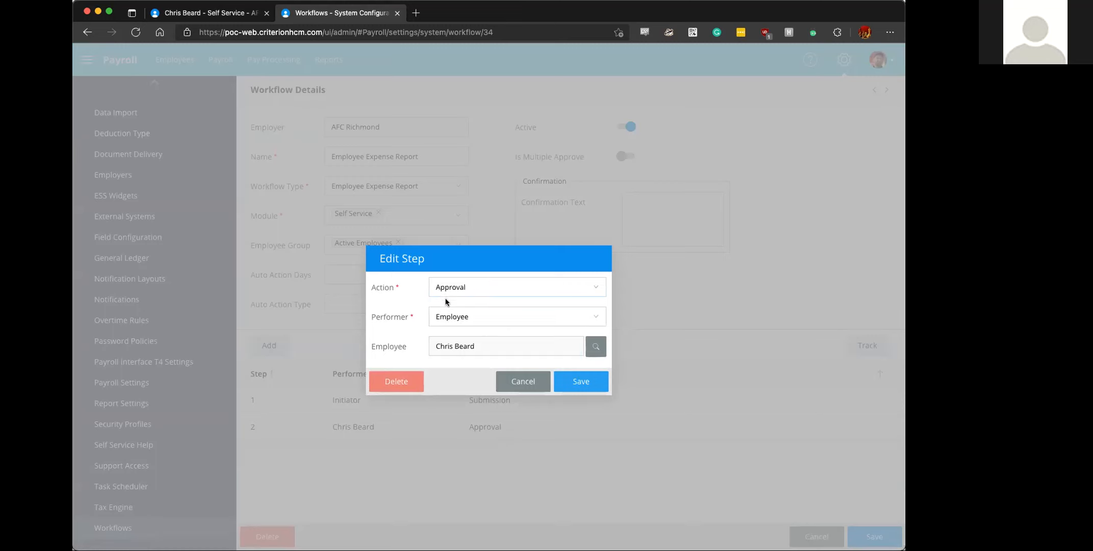
{"action": "left_click", "coordinate": [490, 315]}
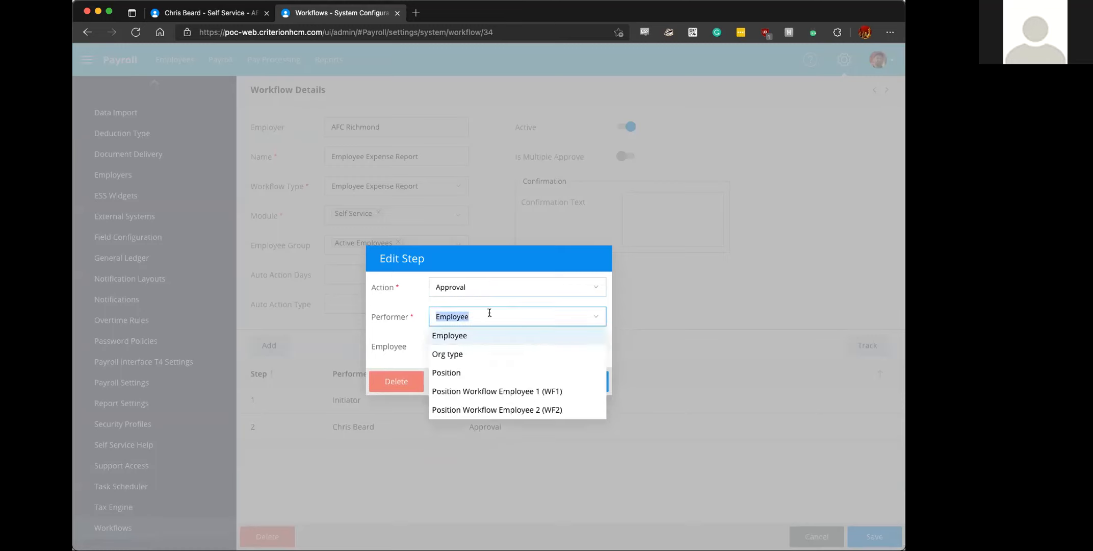
{"action": "left_click", "coordinate": [455, 355]}
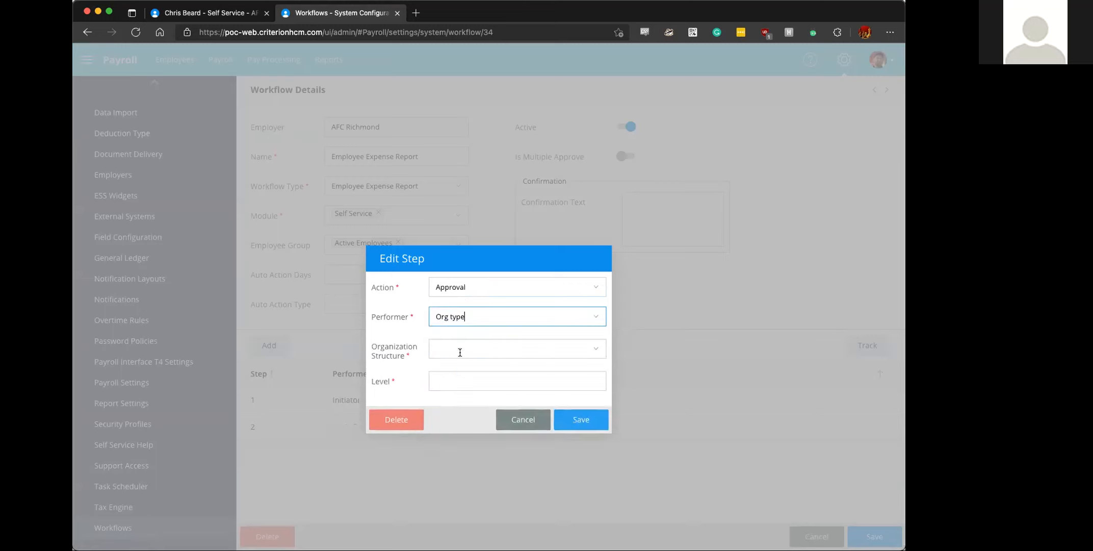
{"action": "left_click", "coordinate": [453, 348]}
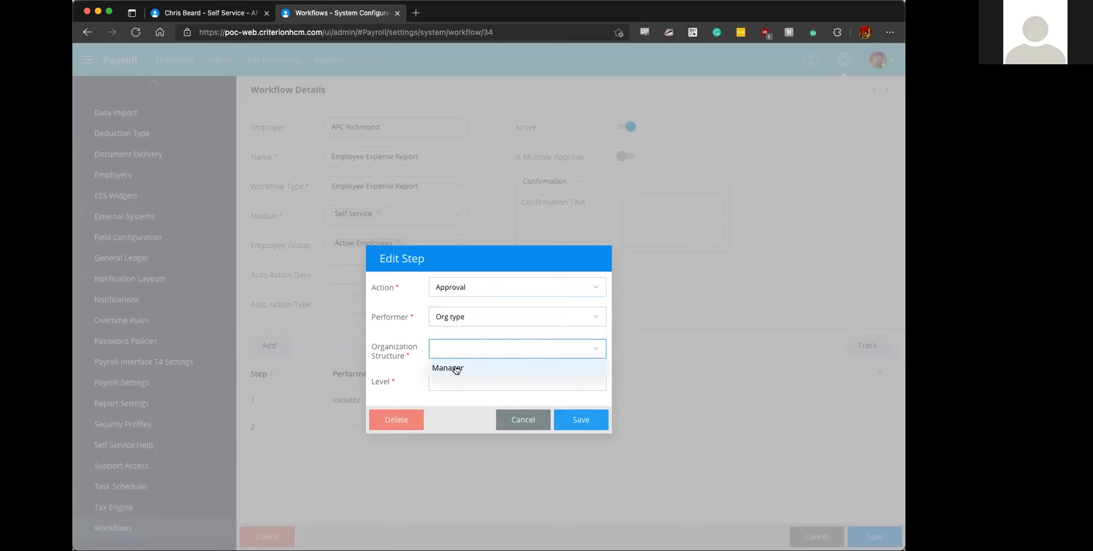
{"action": "left_click", "coordinate": [468, 316]}
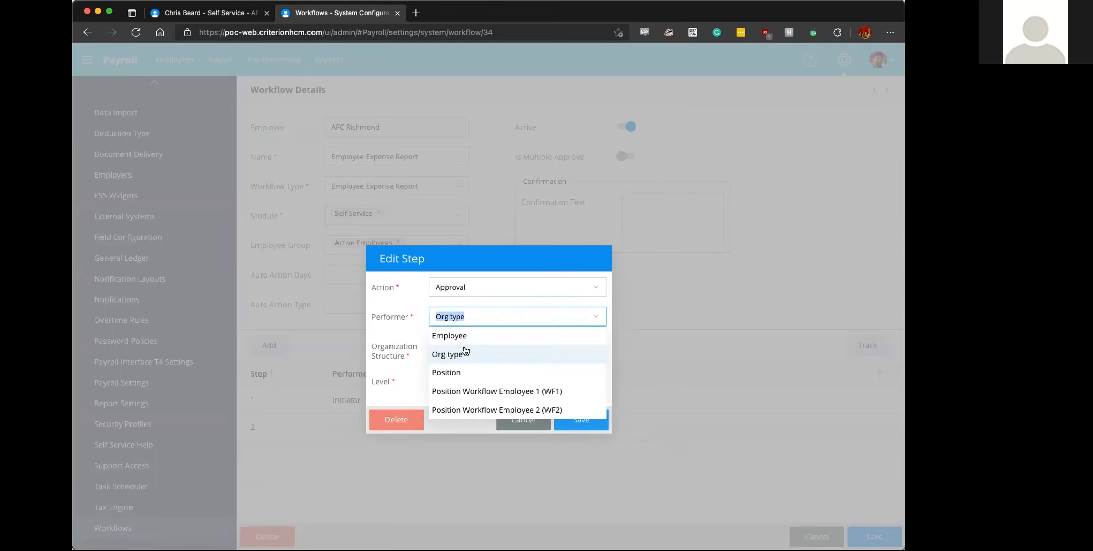
{"action": "left_click", "coordinate": [452, 371]}
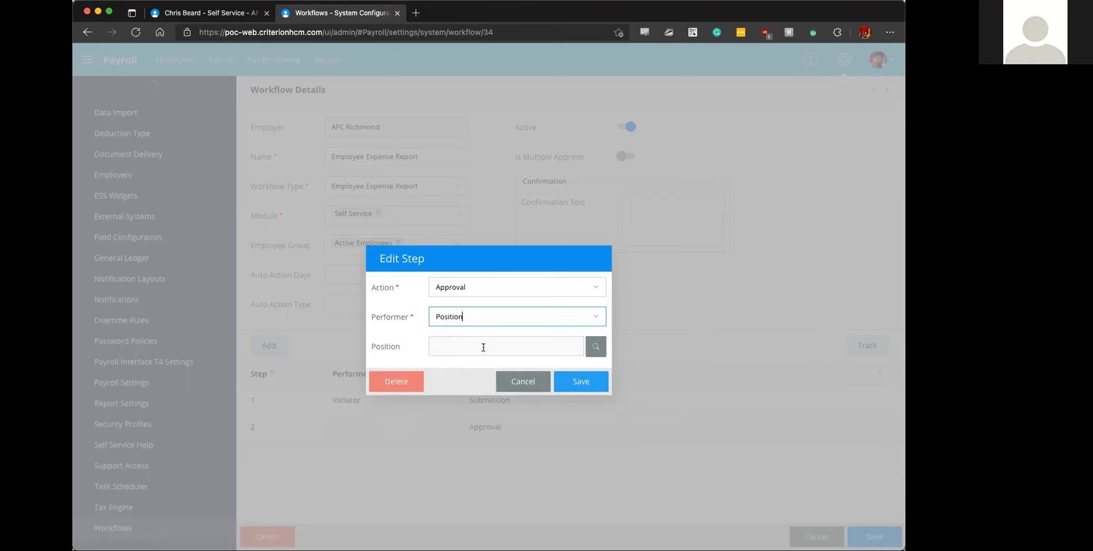
{"action": "left_click", "coordinate": [596, 346]}
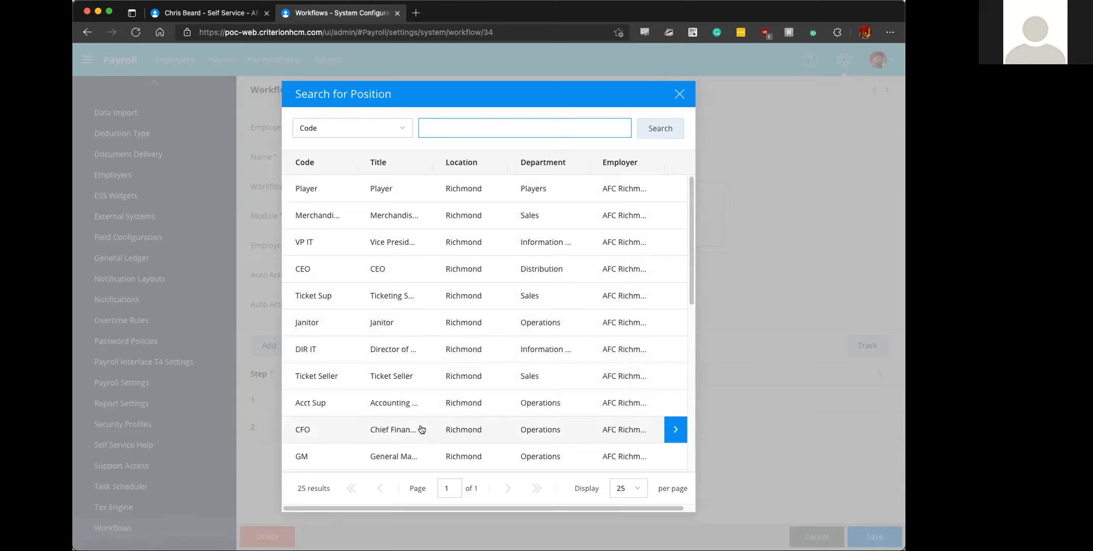
{"action": "left_click", "coordinate": [680, 96]}
- Set the approval step's performer to Employee, select the assistant manager as the approver and save the step
{"action": "left_click", "coordinate": [496, 281]}
{"action": "left_click", "coordinate": [489, 301]}
{"action": "left_click", "coordinate": [485, 316]}
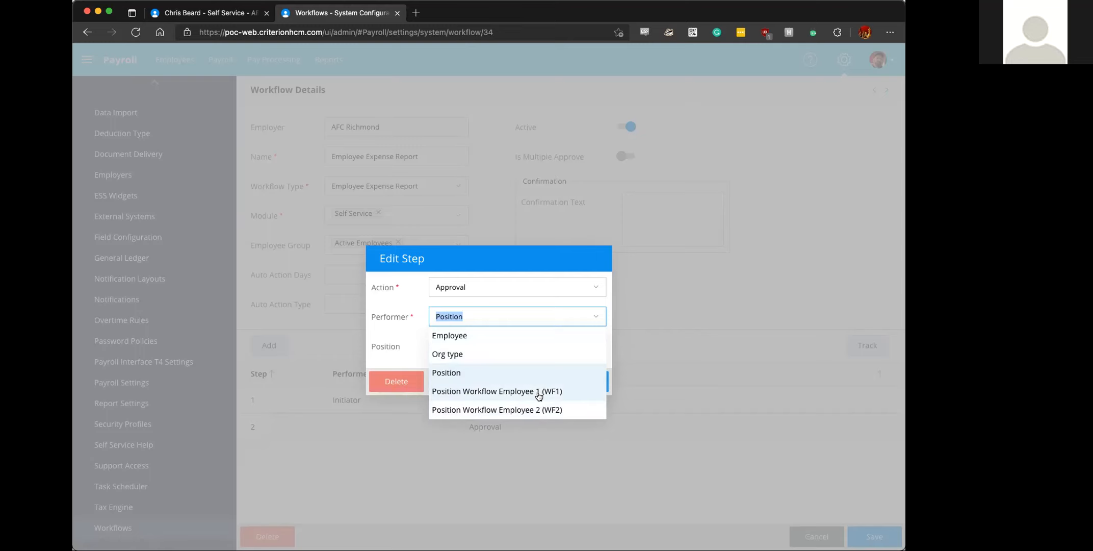
{"action": "left_click", "coordinate": [448, 335]}
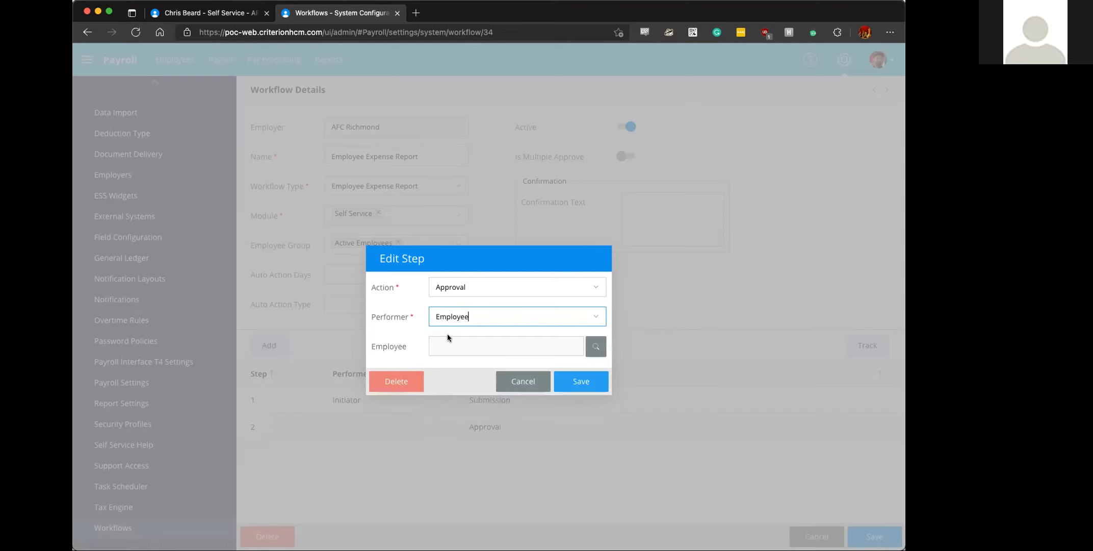
{"action": "left_click", "coordinate": [594, 346]}
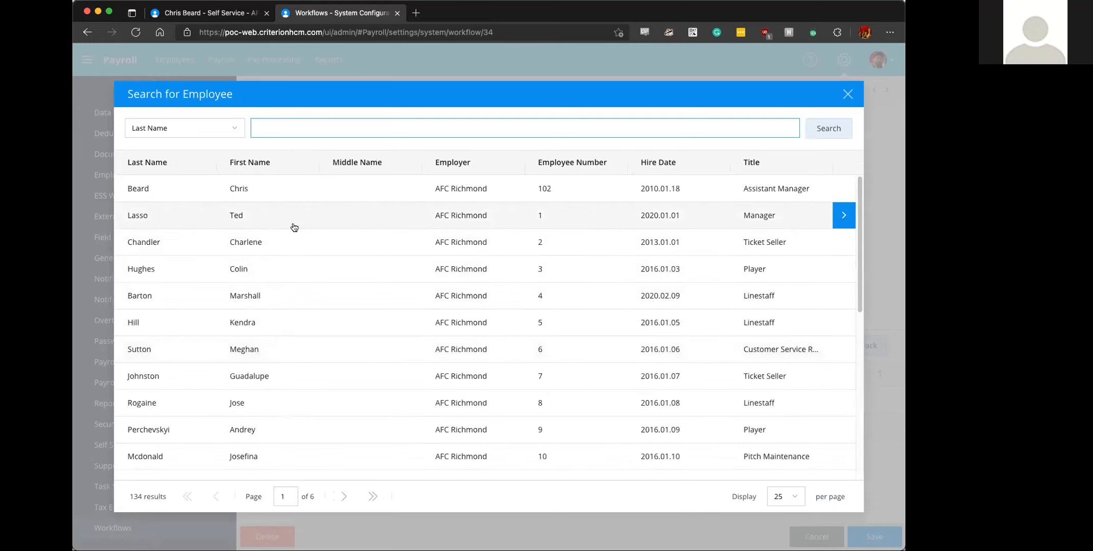
{"action": "left_click", "coordinate": [205, 193]}
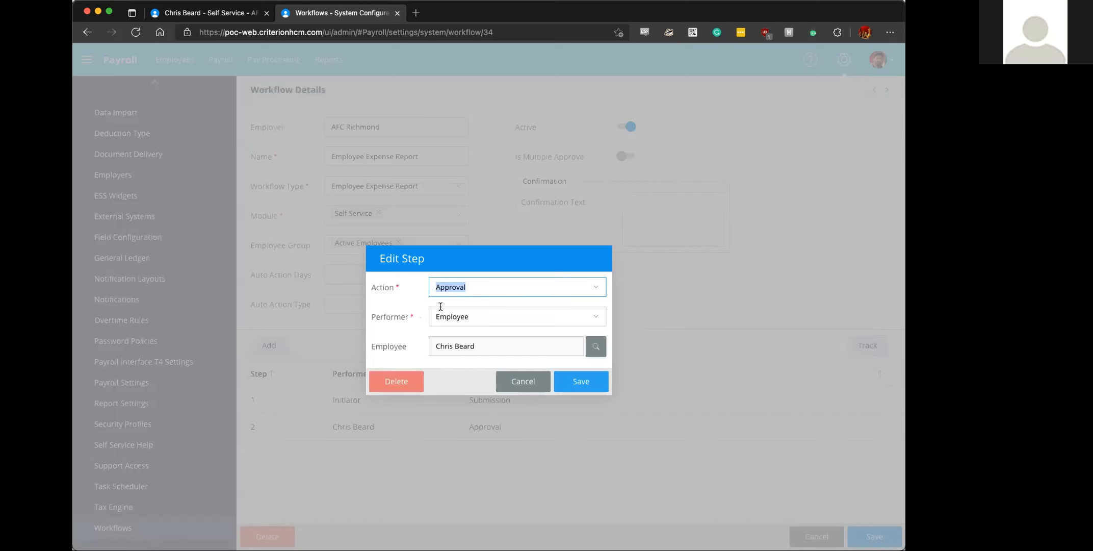
{"action": "left_click", "coordinate": [563, 380]}
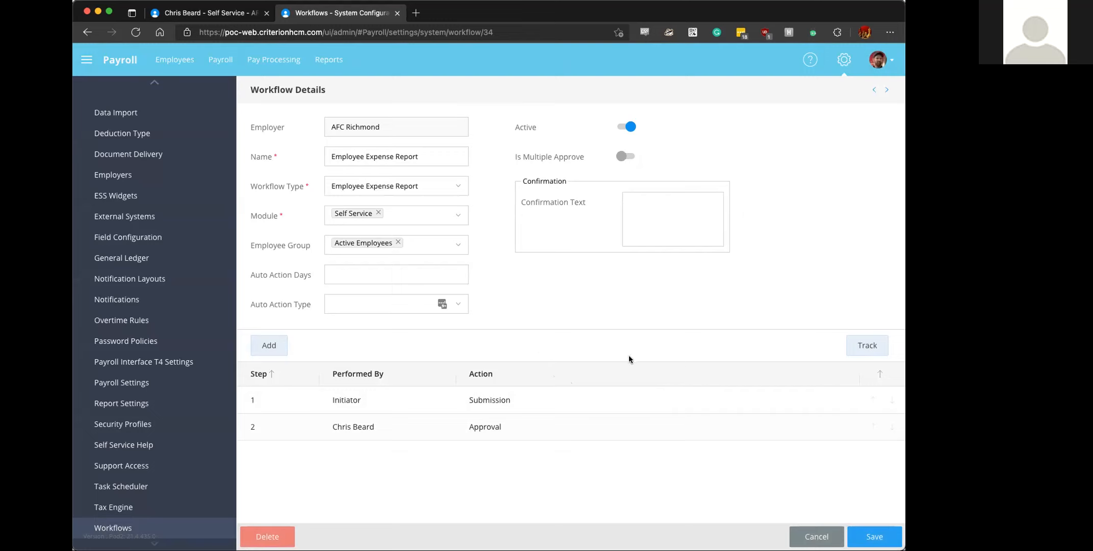
- Look at the tracking log of the Employee Expense Report workflow and save the workflow
{"action": "left_click", "coordinate": [867, 345]}
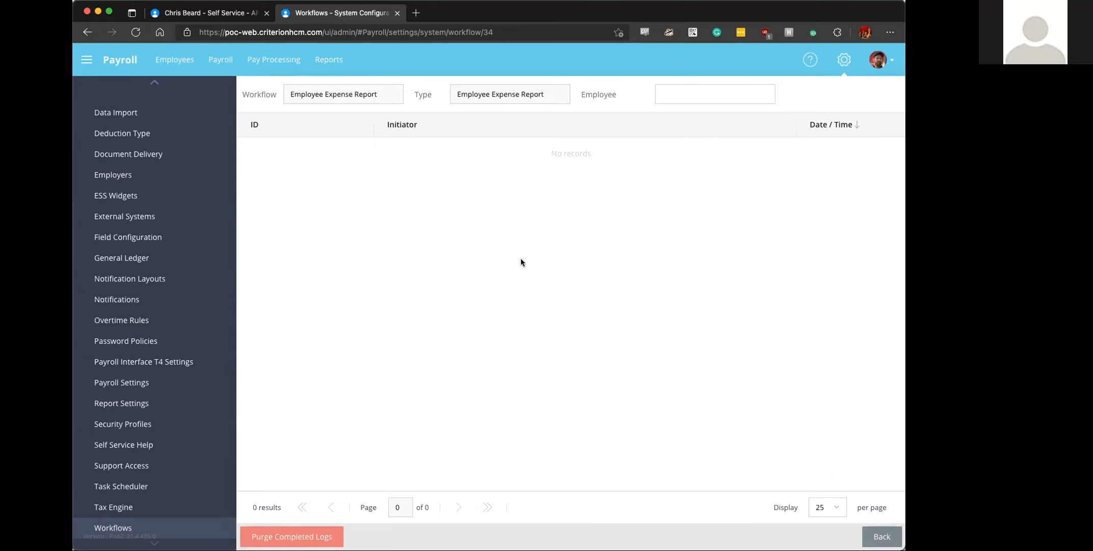
{"action": "left_click", "coordinate": [873, 535]}
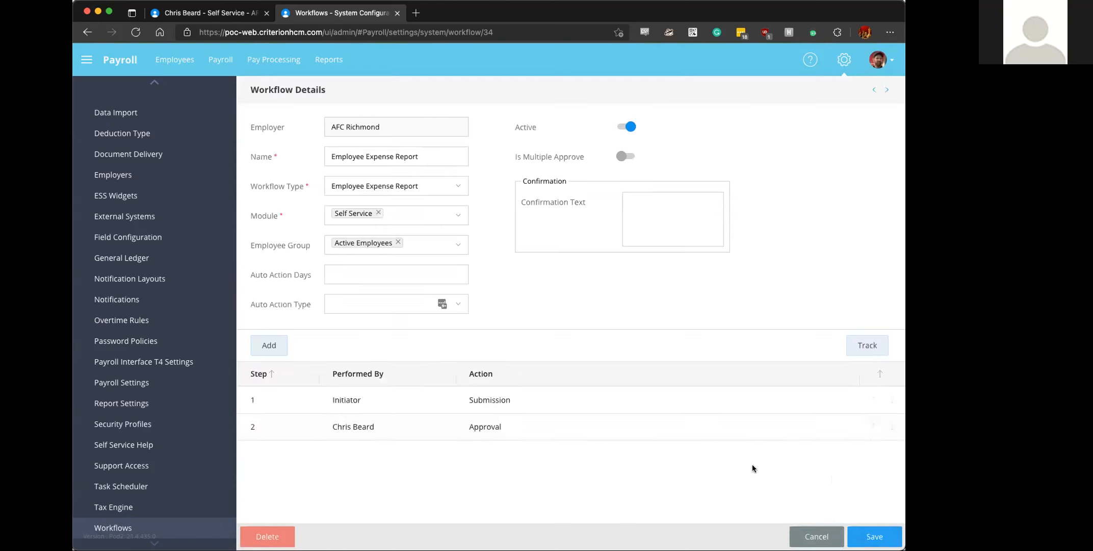
{"action": "left_click", "coordinate": [857, 535]}
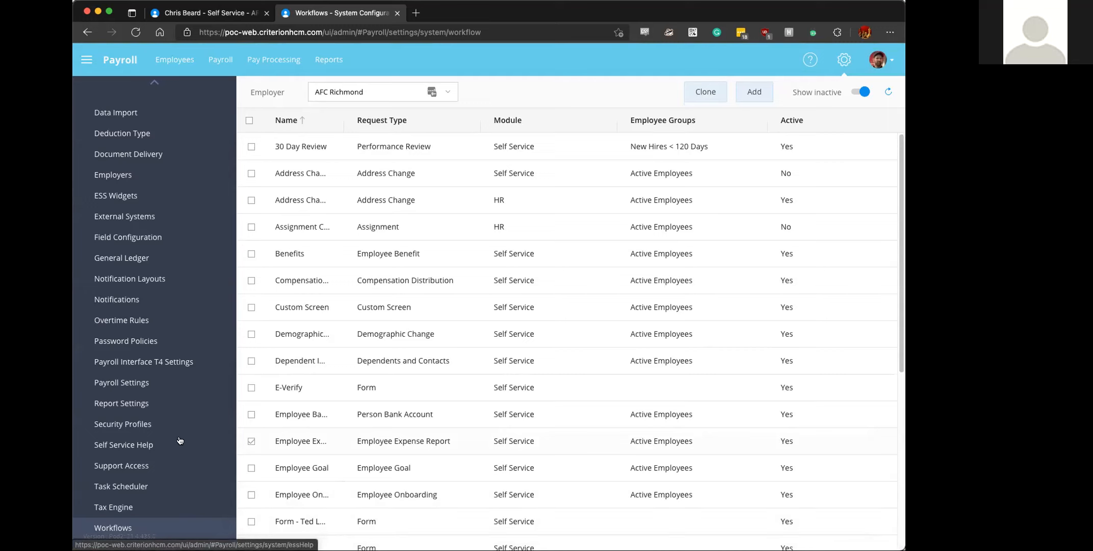
- Filter the settings for "cod" and open the Code Tables configuration
{"action": "scroll", "coordinate": [181, 435], "scroll_direction": "up", "scroll_amount": 5}
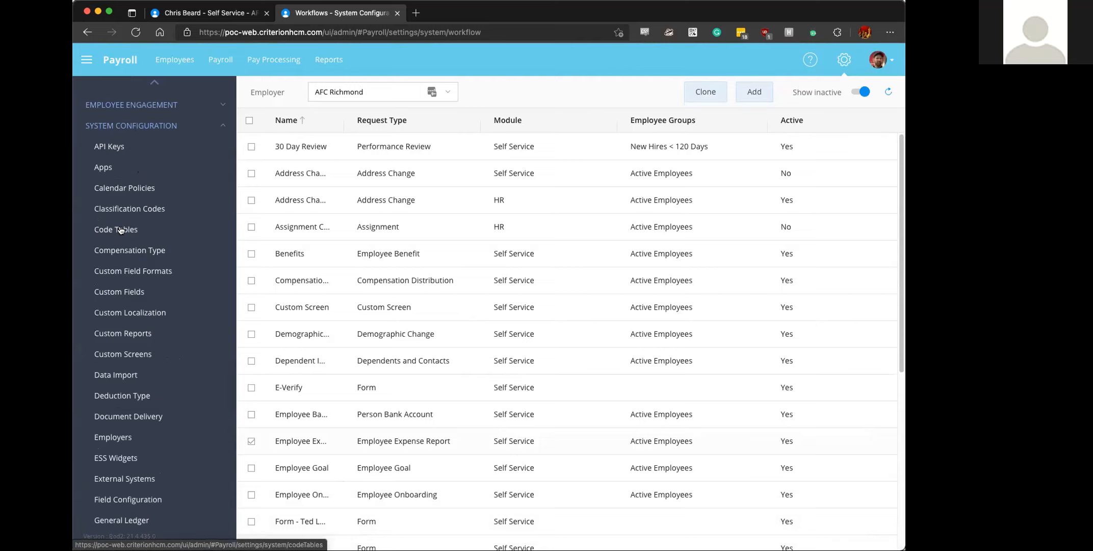
{"action": "scroll", "coordinate": [120, 229], "scroll_direction": "up", "scroll_amount": 5}
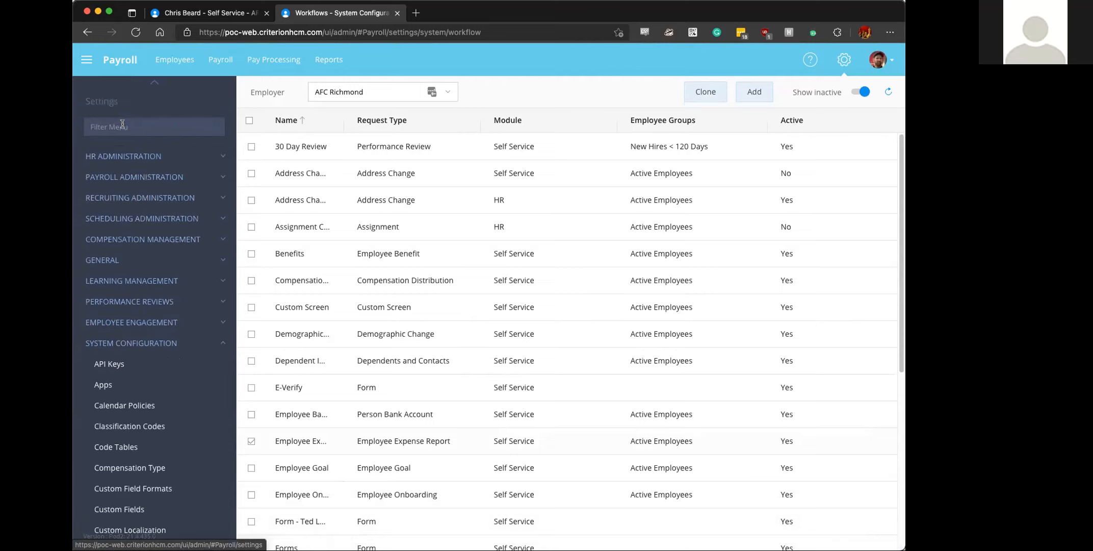
{"action": "type", "text": "cod"}
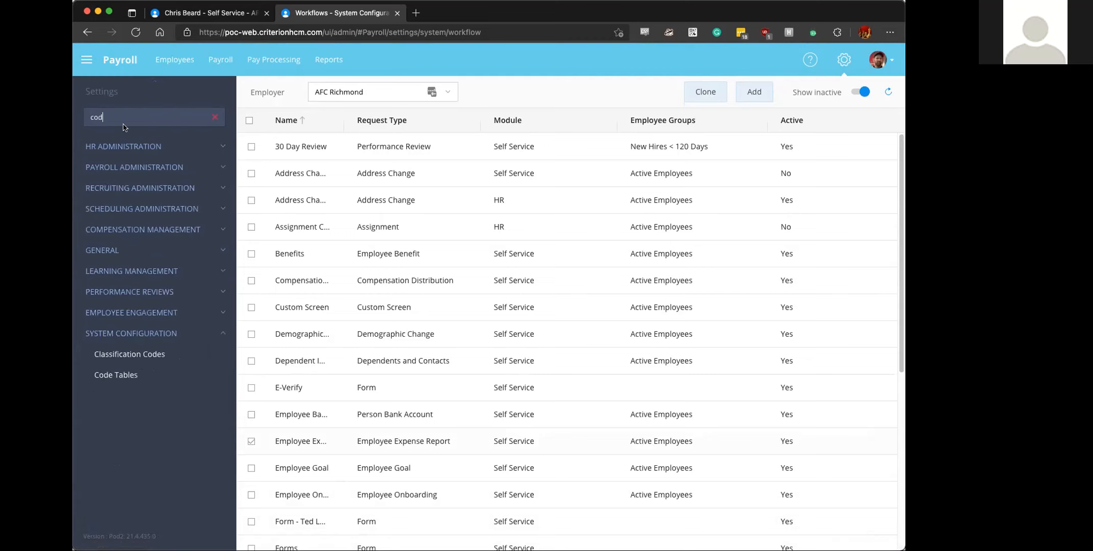
{"action": "left_click", "coordinate": [118, 375]}
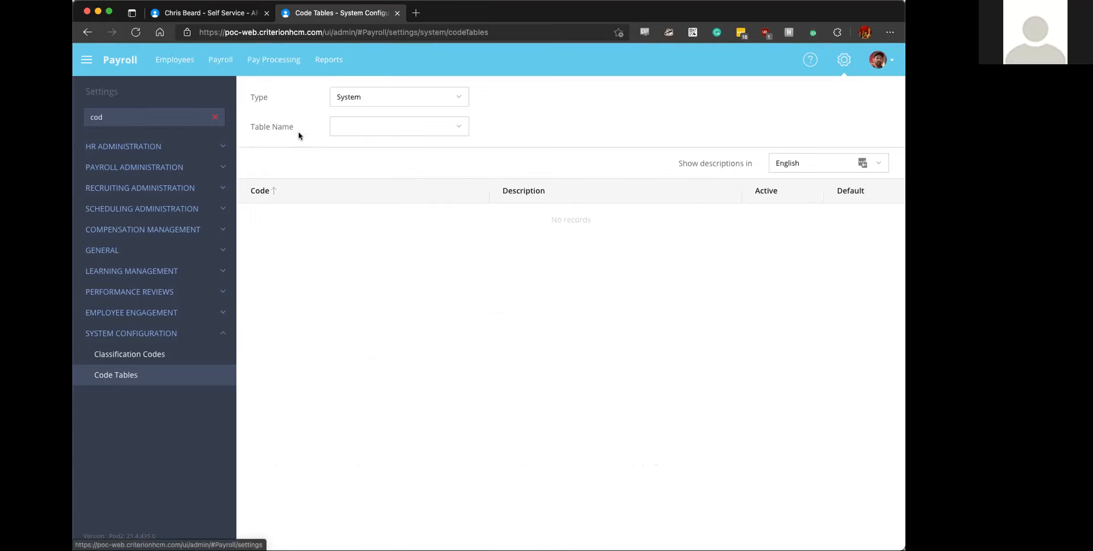
- Set the code table type to User and display the Label table's entries
{"action": "left_click", "coordinate": [350, 97]}
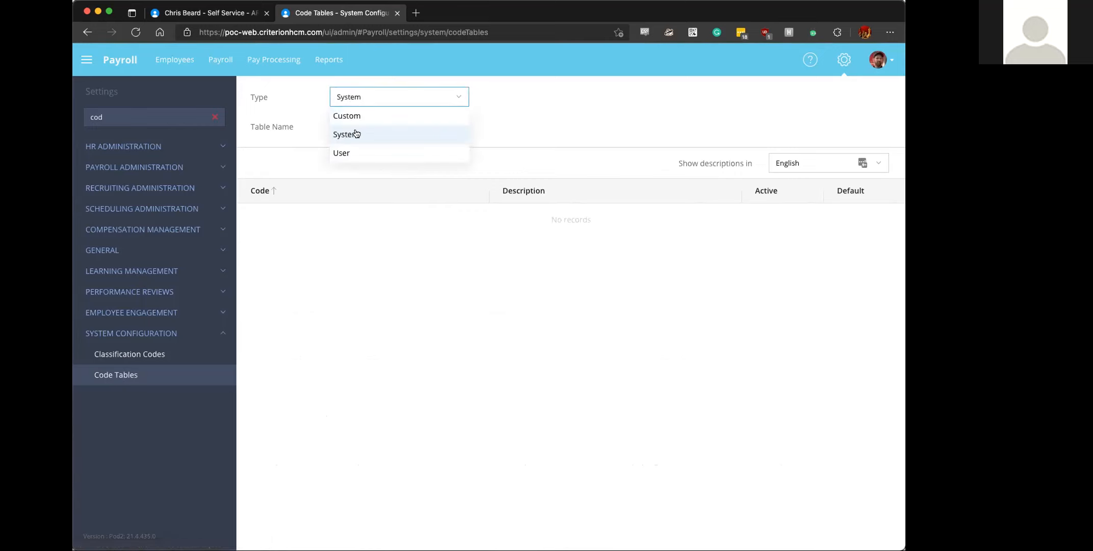
{"action": "left_click", "coordinate": [351, 155]}
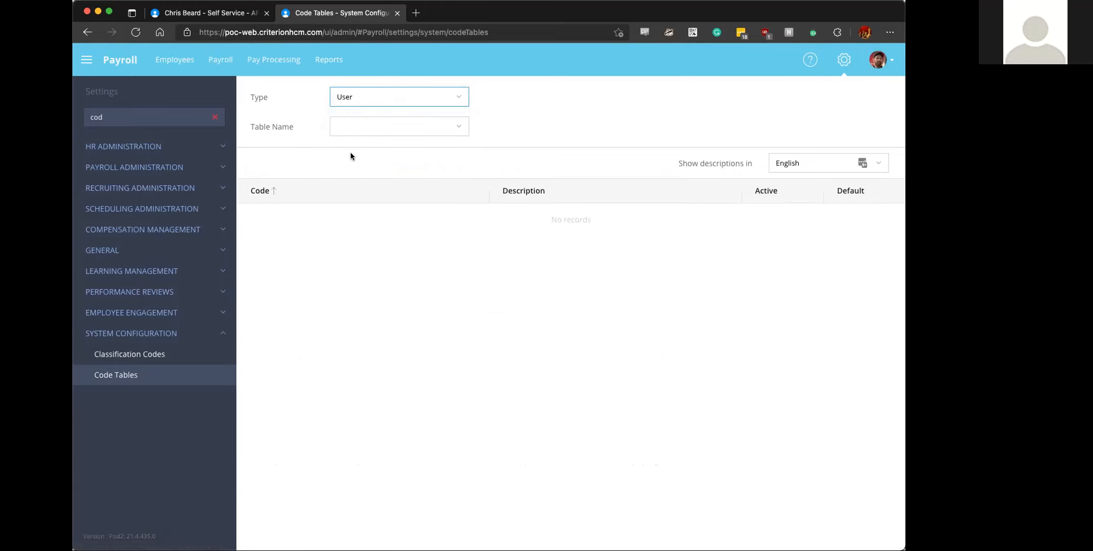
{"action": "left_click", "coordinate": [442, 126]}
{"action": "scroll", "coordinate": [419, 188], "scroll_direction": "down", "scroll_amount": 10}
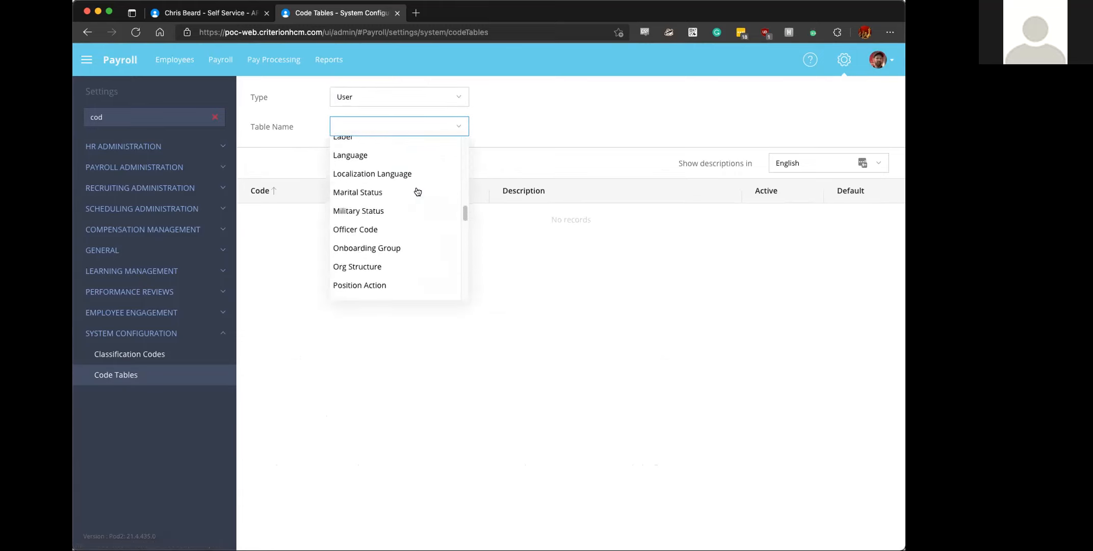
{"action": "scroll", "coordinate": [387, 176], "scroll_direction": "up", "scroll_amount": 1}
{"action": "left_click", "coordinate": [368, 171]}
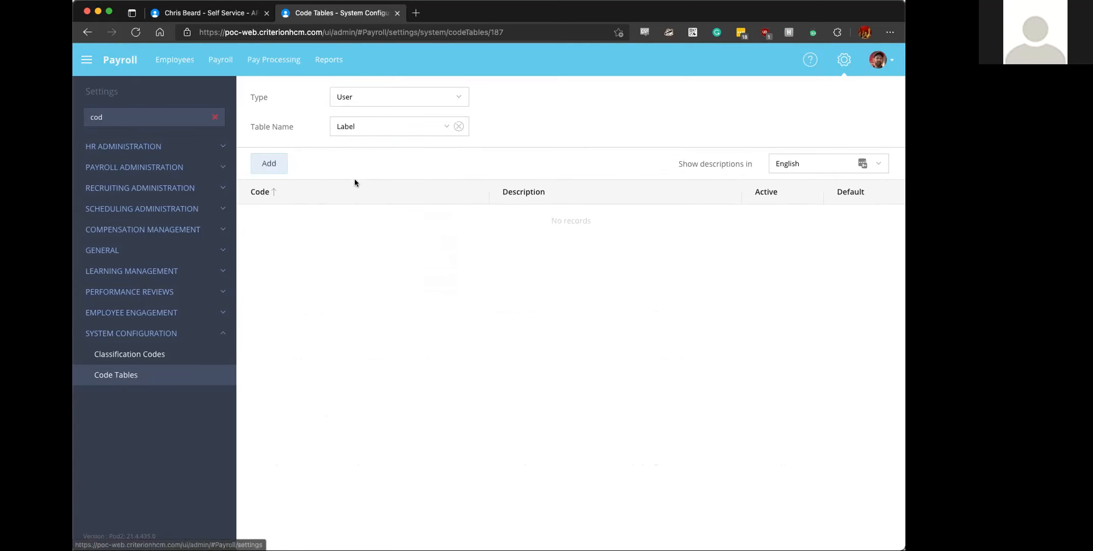
{"action": "left_click", "coordinate": [332, 189]}
{"action": "left_click", "coordinate": [332, 190]}
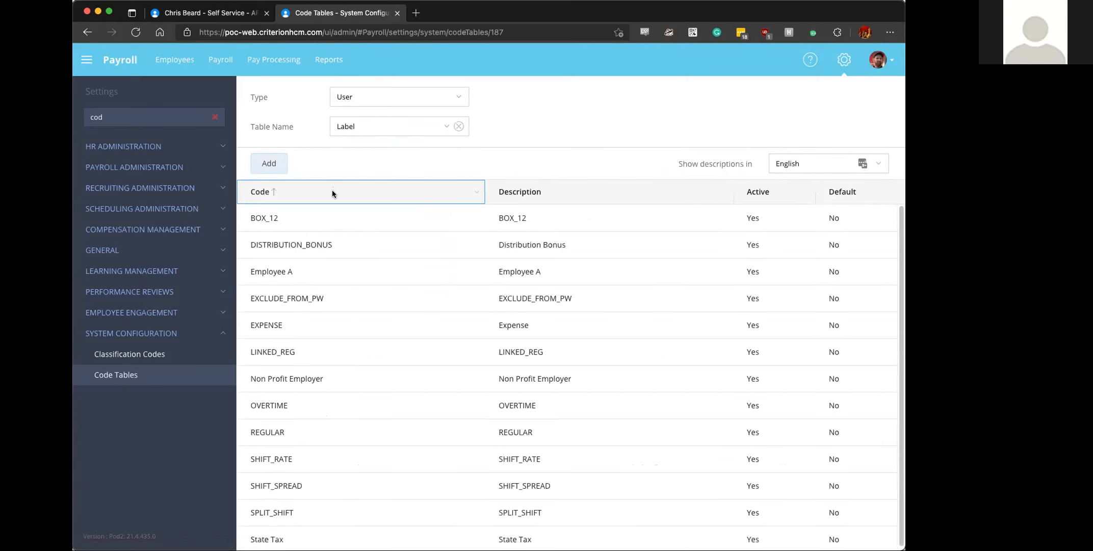
- Review the details of the EXPENSE entry in the Label table and save the entry
{"action": "scroll", "coordinate": [318, 244], "scroll_direction": "down", "scroll_amount": 1}
{"action": "scroll", "coordinate": [317, 244], "scroll_direction": "down", "scroll_amount": 1}
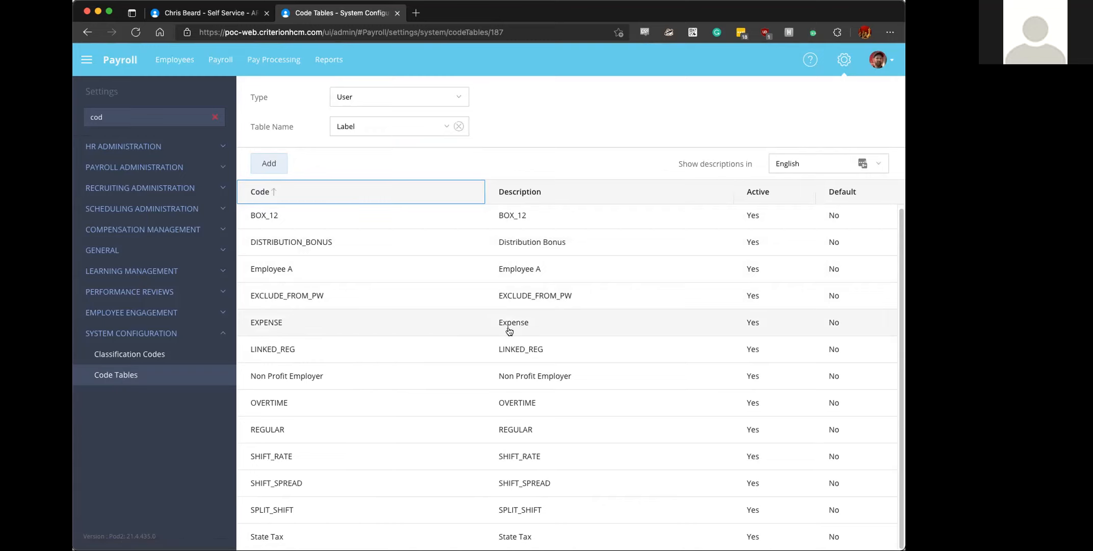
{"action": "left_click", "coordinate": [459, 326]}
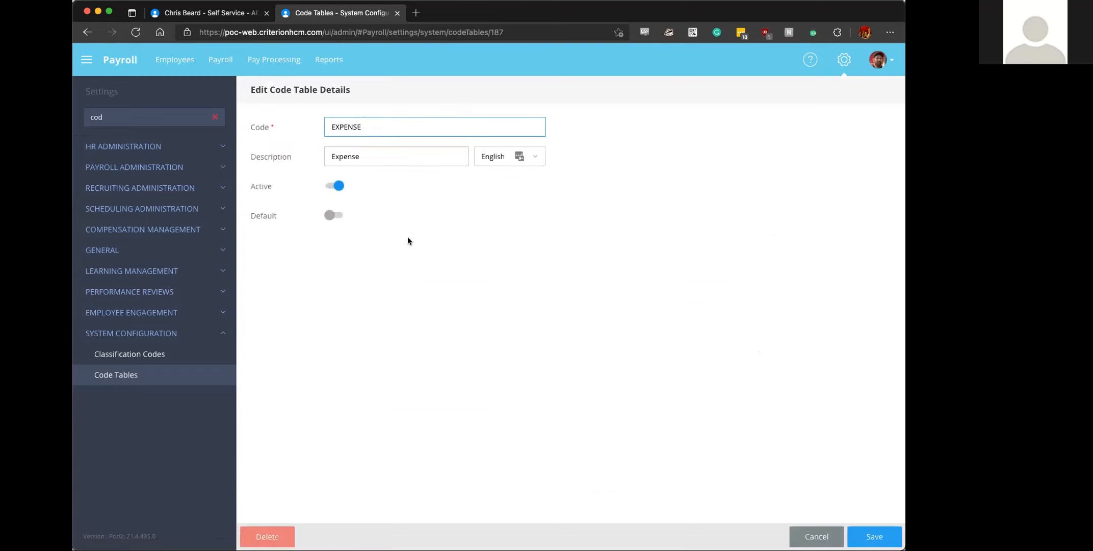
{"action": "left_click", "coordinate": [816, 535]}
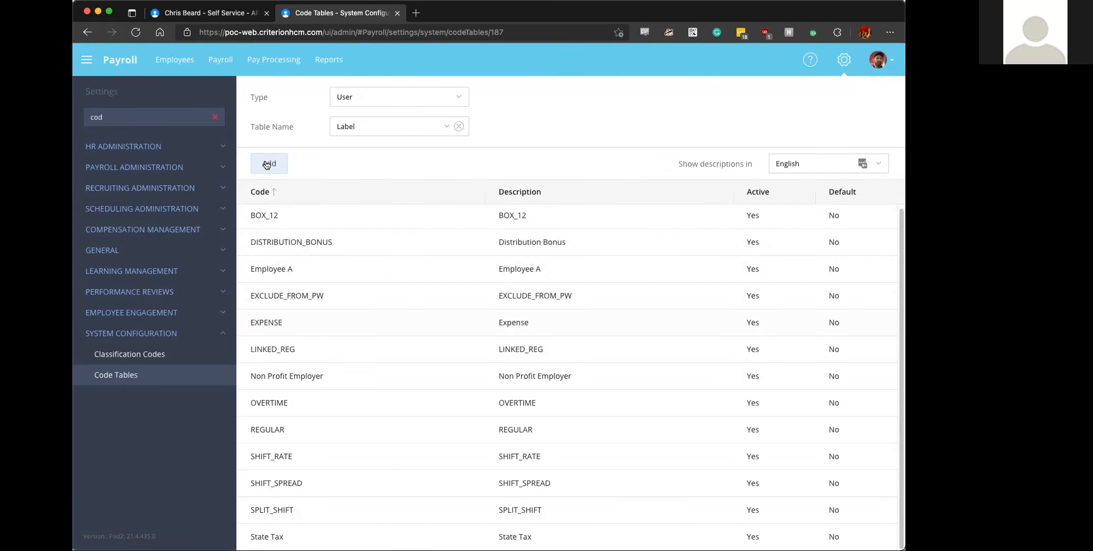
{"action": "left_click", "coordinate": [284, 324]}
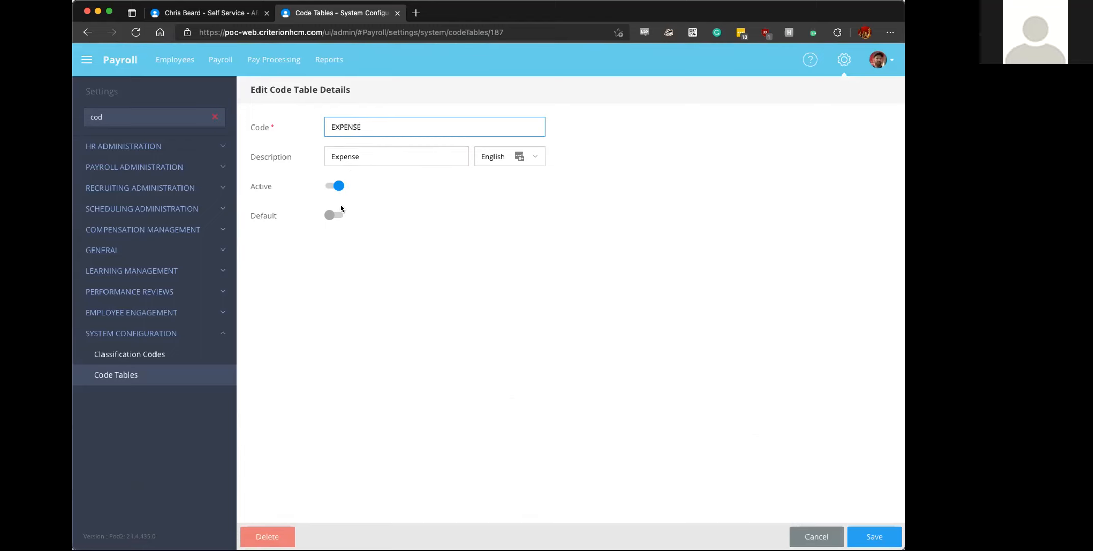
{"action": "left_click", "coordinate": [875, 536]}
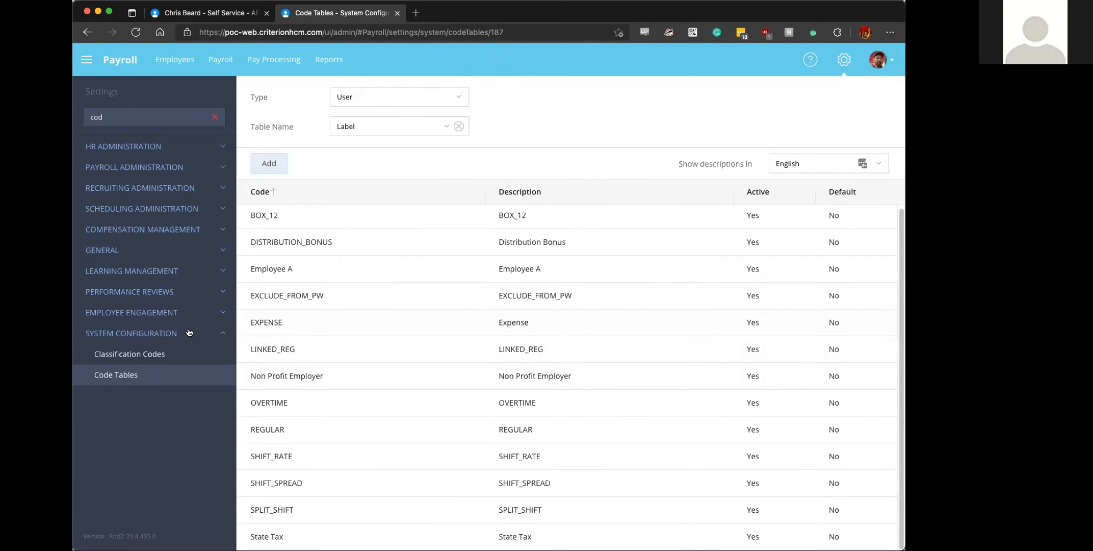
- Clear the settings filter and open Incomes under Payroll Administration
{"action": "left_click", "coordinate": [214, 118]}
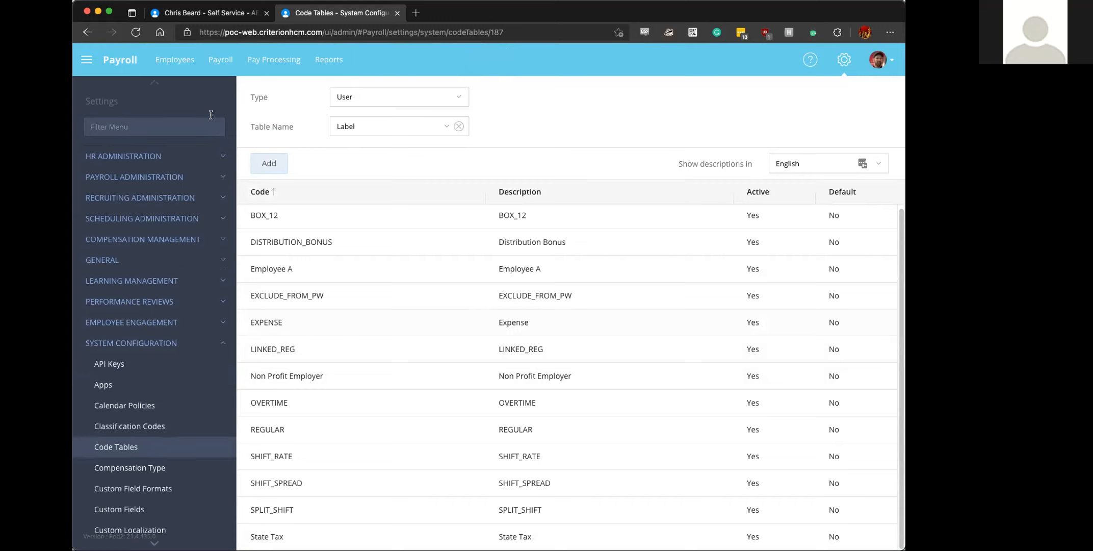
{"action": "left_click", "coordinate": [174, 337]}
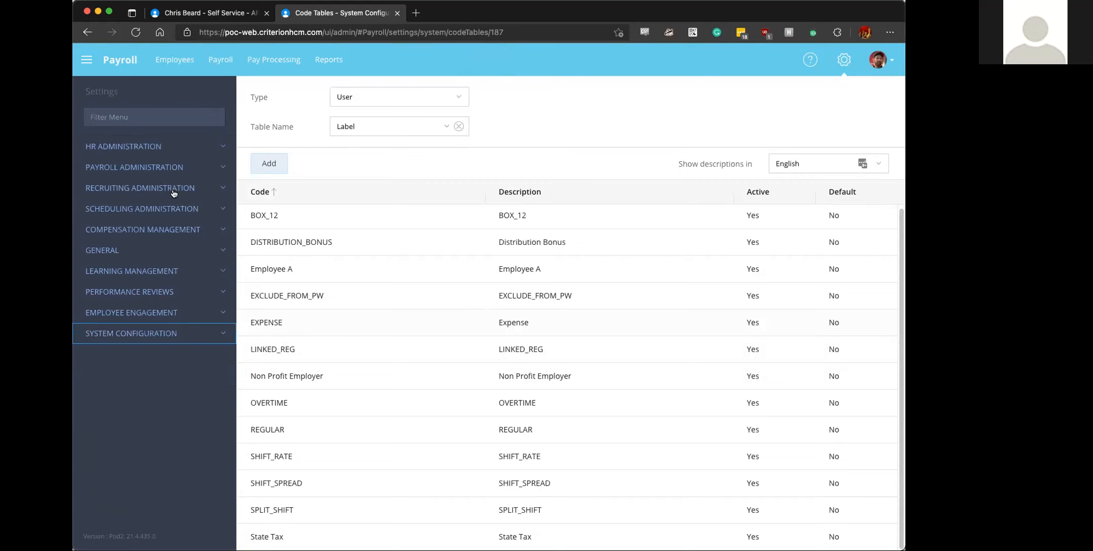
{"action": "left_click", "coordinate": [125, 168]}
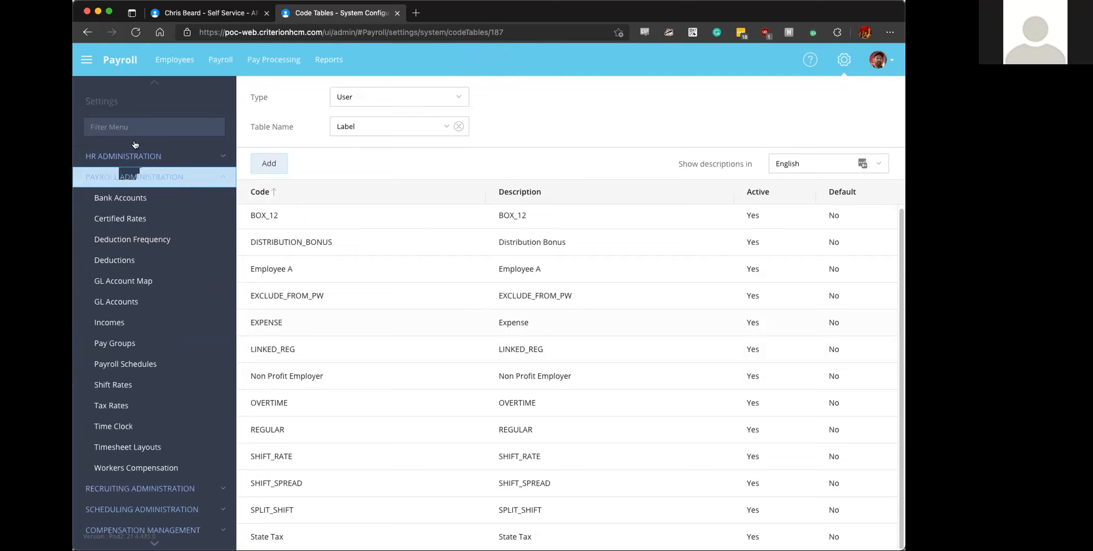
{"action": "left_click", "coordinate": [135, 126]}
{"action": "type", "text": "inc"}
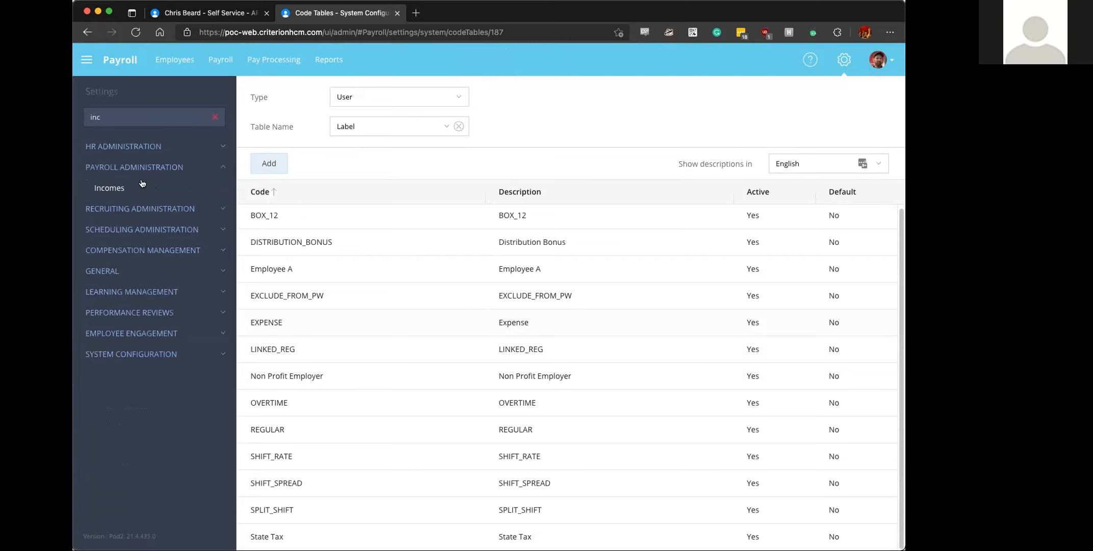
{"action": "left_click", "coordinate": [215, 117]}
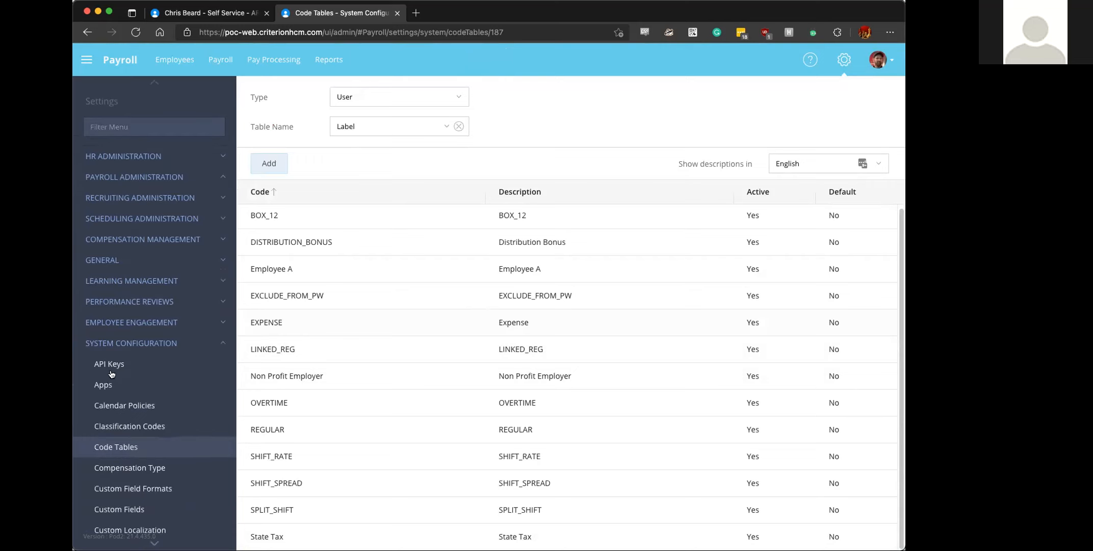
{"action": "left_click", "coordinate": [104, 177]}
{"action": "left_click", "coordinate": [110, 321]}
{"action": "left_click", "coordinate": [111, 321]}
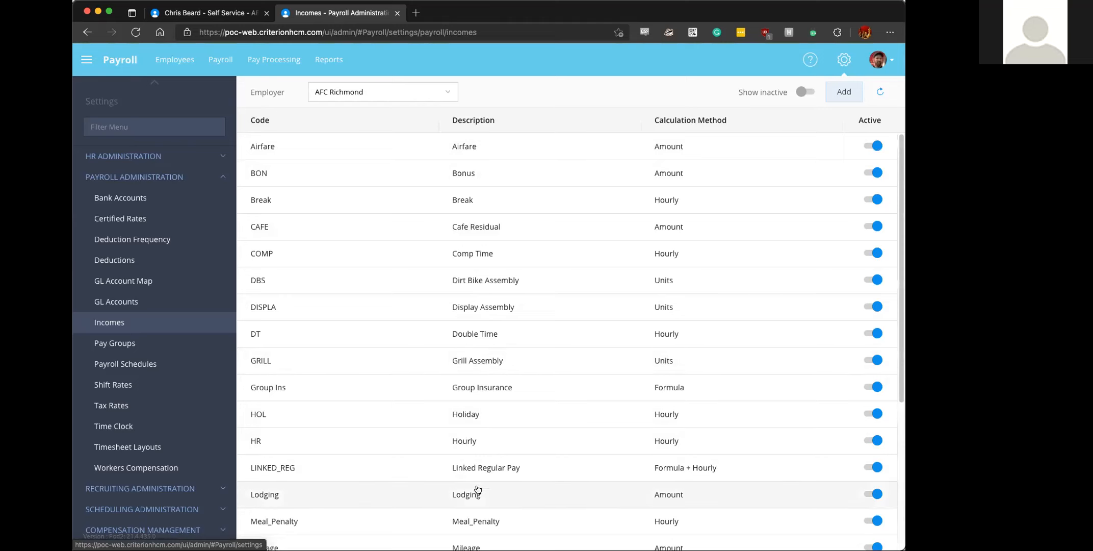
- Look through the income list, open the Airfare income, select Reimbursement as its pay type and save it
{"action": "scroll", "coordinate": [469, 497], "scroll_direction": "down", "scroll_amount": 1}
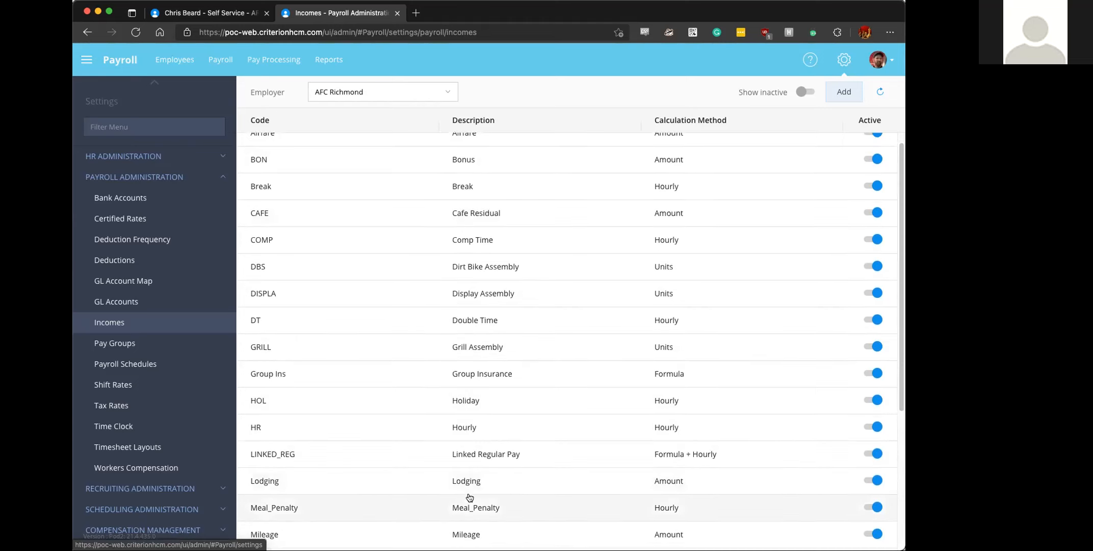
{"action": "scroll", "coordinate": [469, 497], "scroll_direction": "down", "scroll_amount": 3}
{"action": "scroll", "coordinate": [471, 505], "scroll_direction": "down", "scroll_amount": 1}
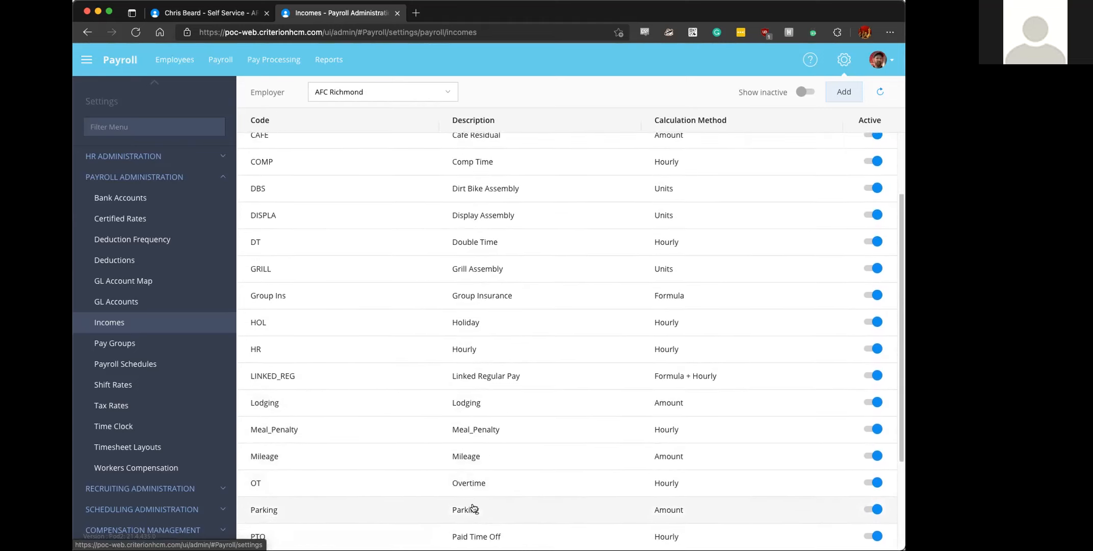
{"action": "scroll", "coordinate": [471, 505], "scroll_direction": "up", "scroll_amount": 4}
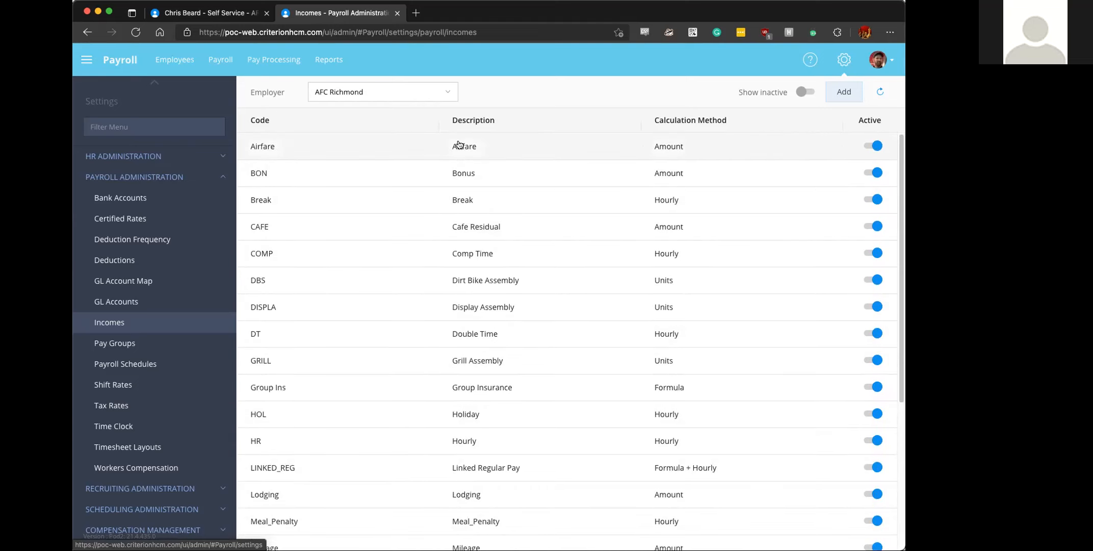
{"action": "left_click", "coordinate": [458, 145]}
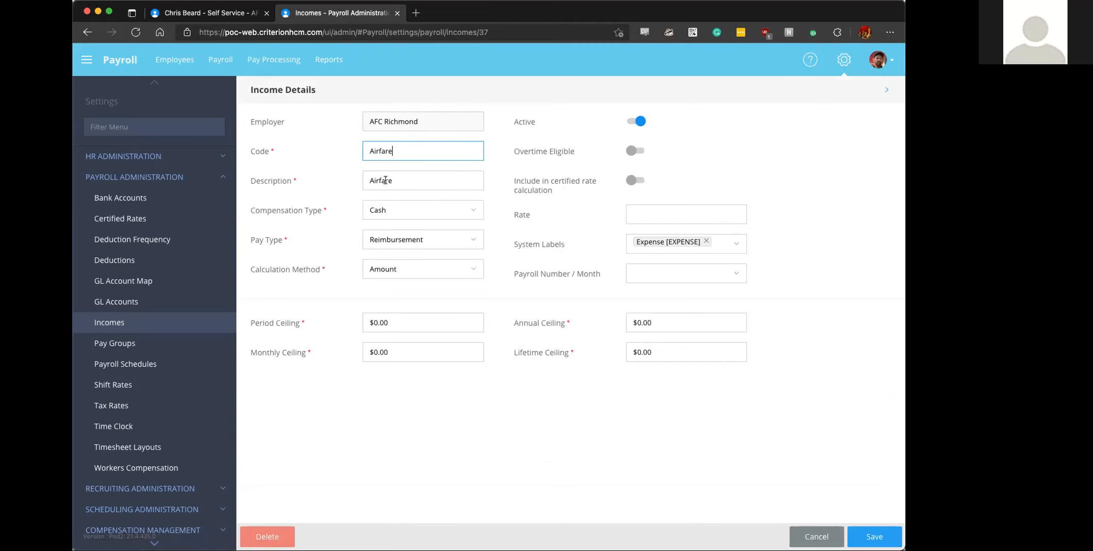
{"action": "left_click", "coordinate": [407, 177]}
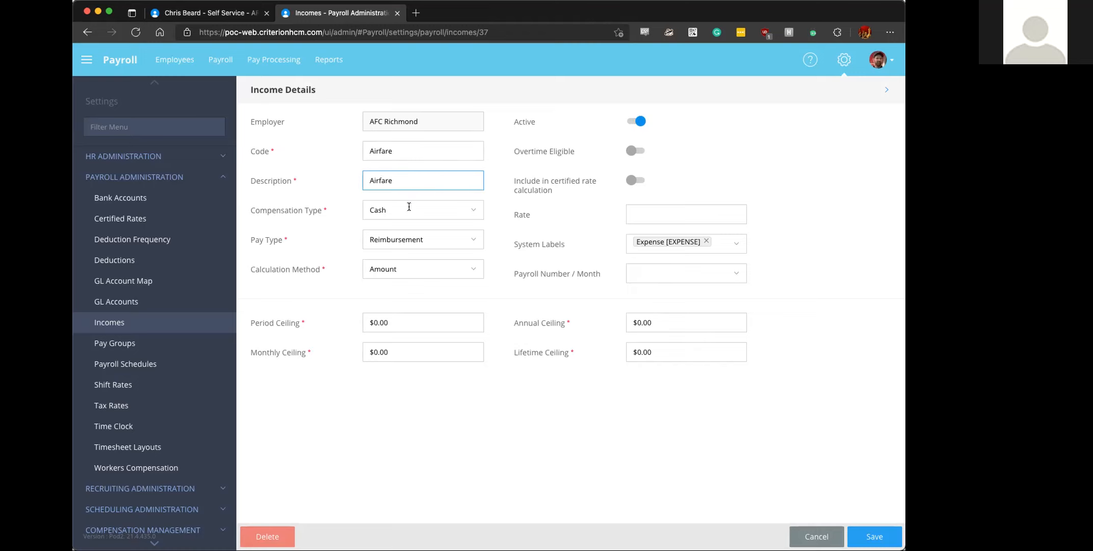
{"action": "left_click", "coordinate": [407, 240]}
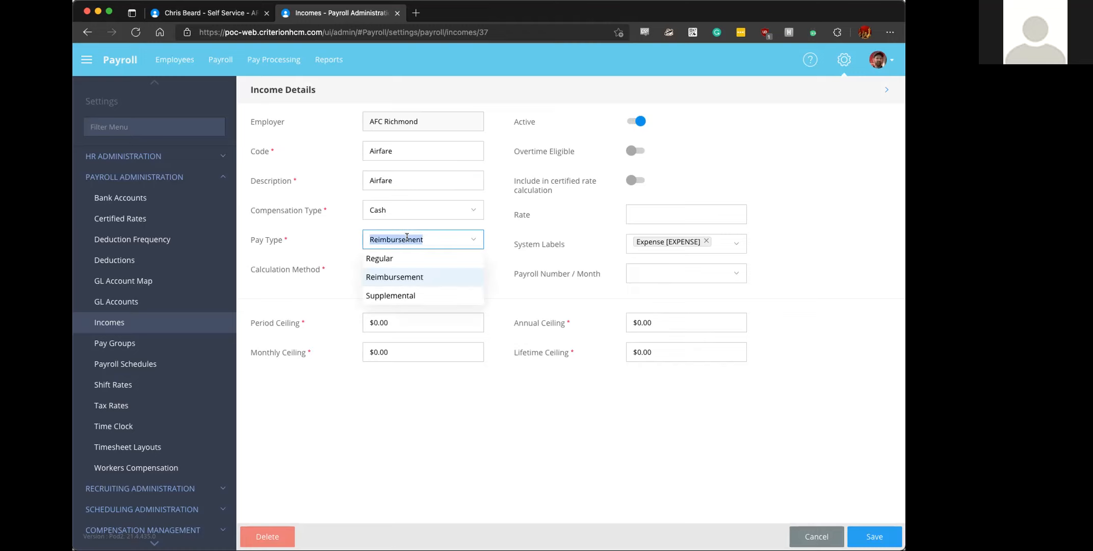
{"action": "left_click", "coordinate": [401, 277]}
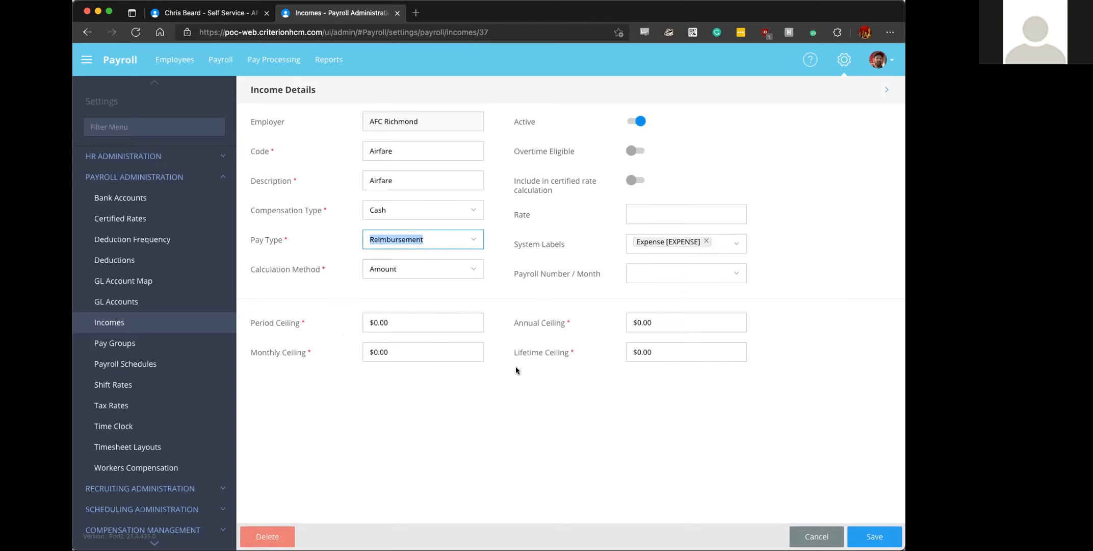
{"action": "left_click", "coordinate": [874, 537]}
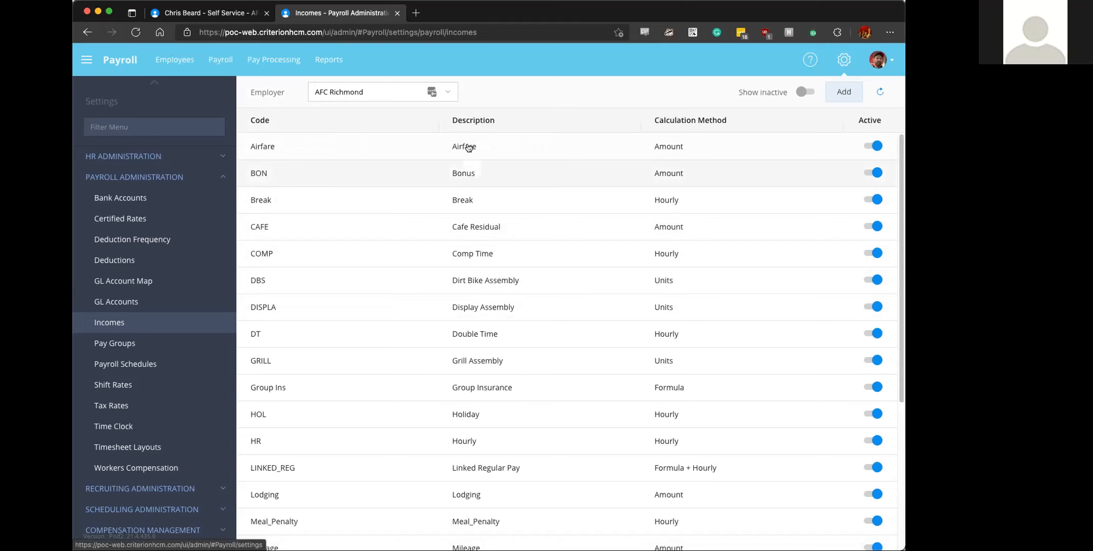
{"action": "left_click", "coordinate": [226, 177]}
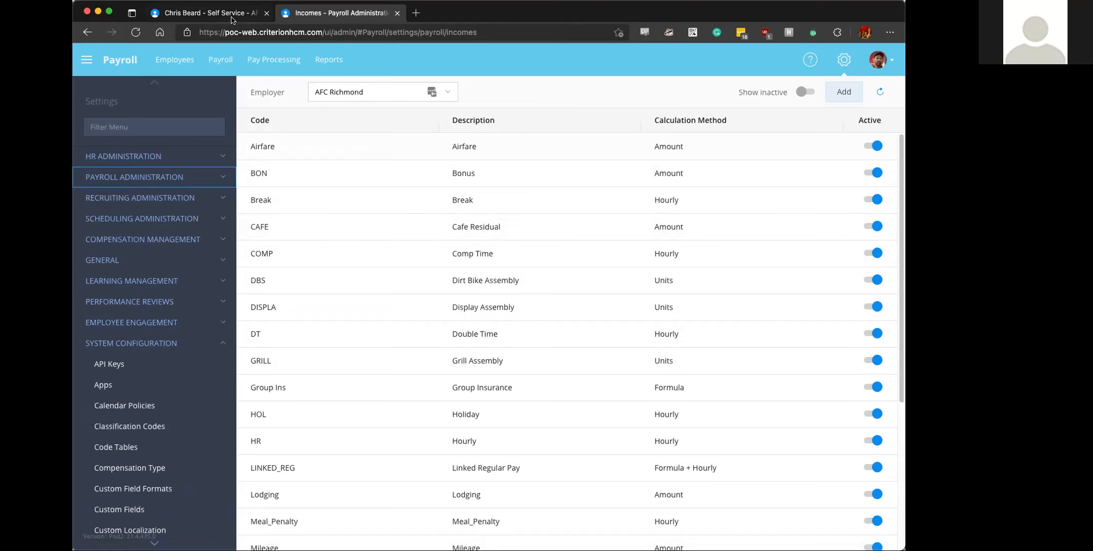
- Switch to the Self Service site and open Expense Reports under Pay
{"action": "left_click", "coordinate": [201, 14]}
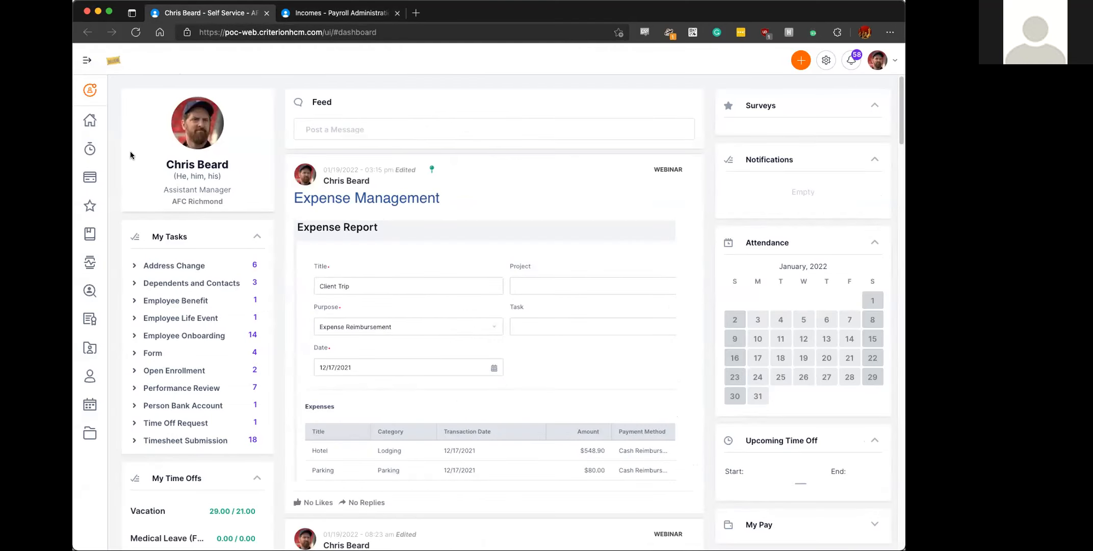
{"action": "mouse_move", "coordinate": [102, 176]}
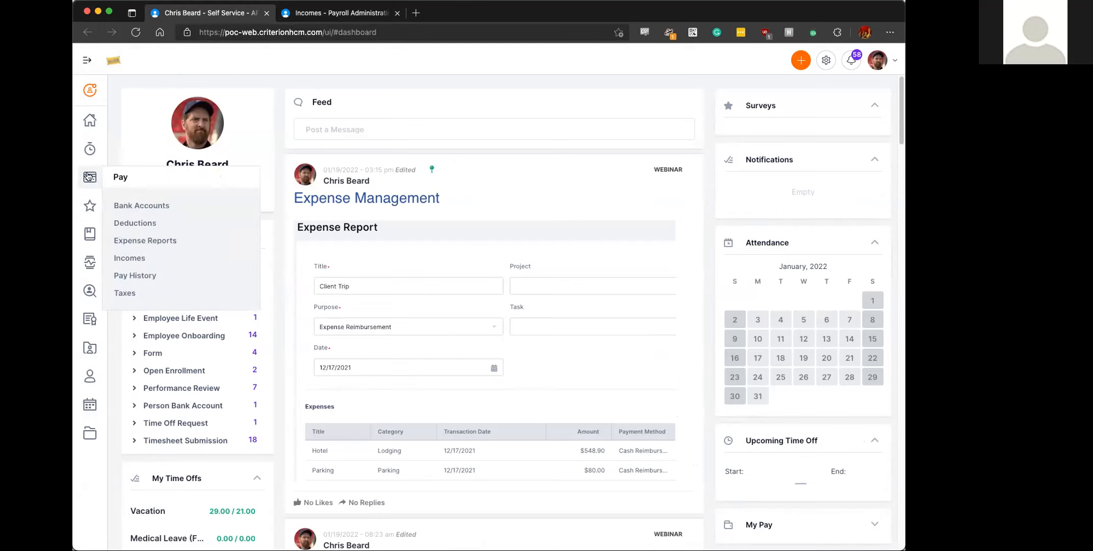
{"action": "left_click", "coordinate": [87, 61]}
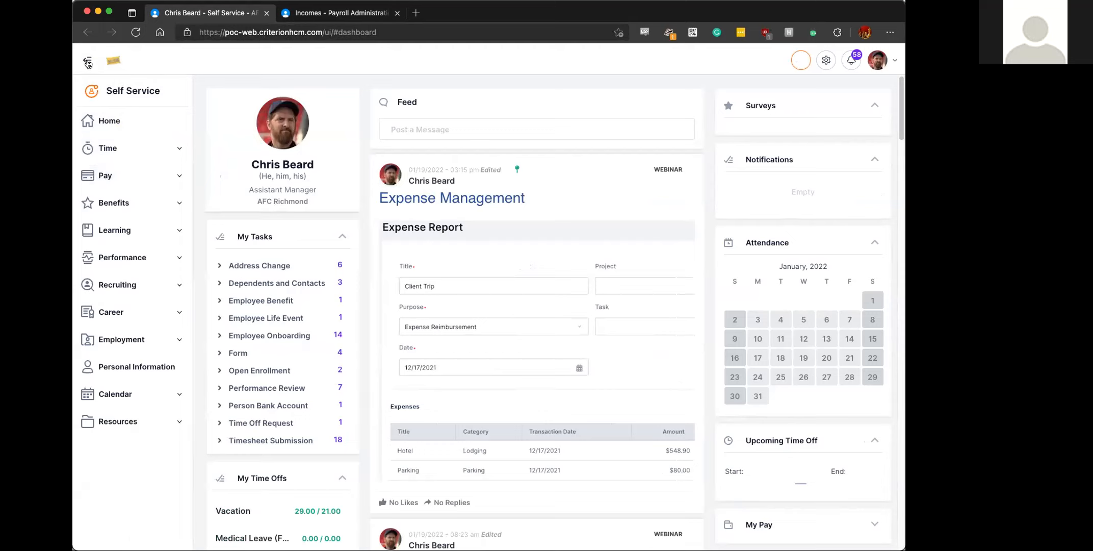
{"action": "left_click", "coordinate": [105, 175]}
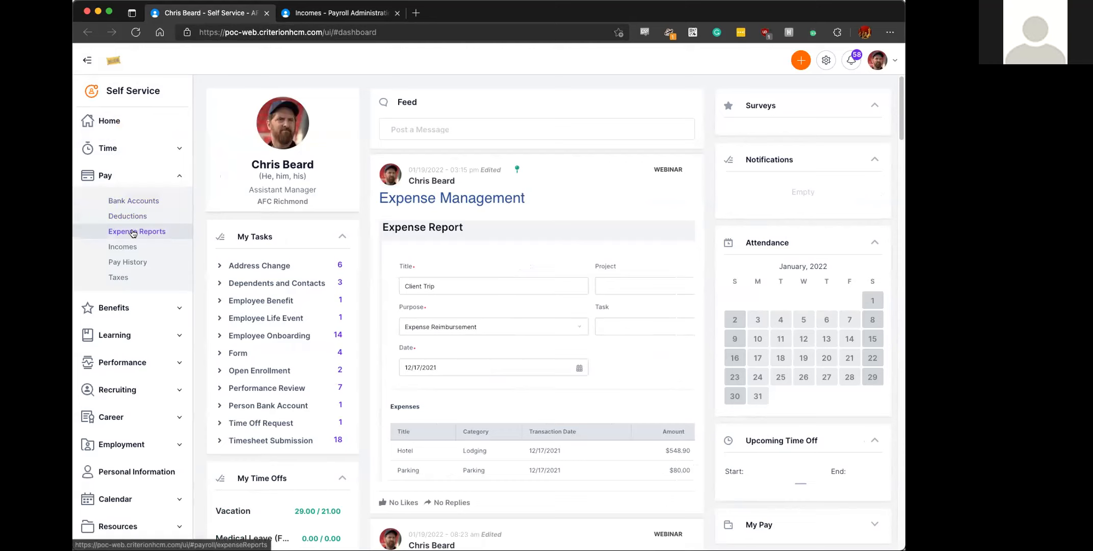
{"action": "left_click", "coordinate": [89, 61]}
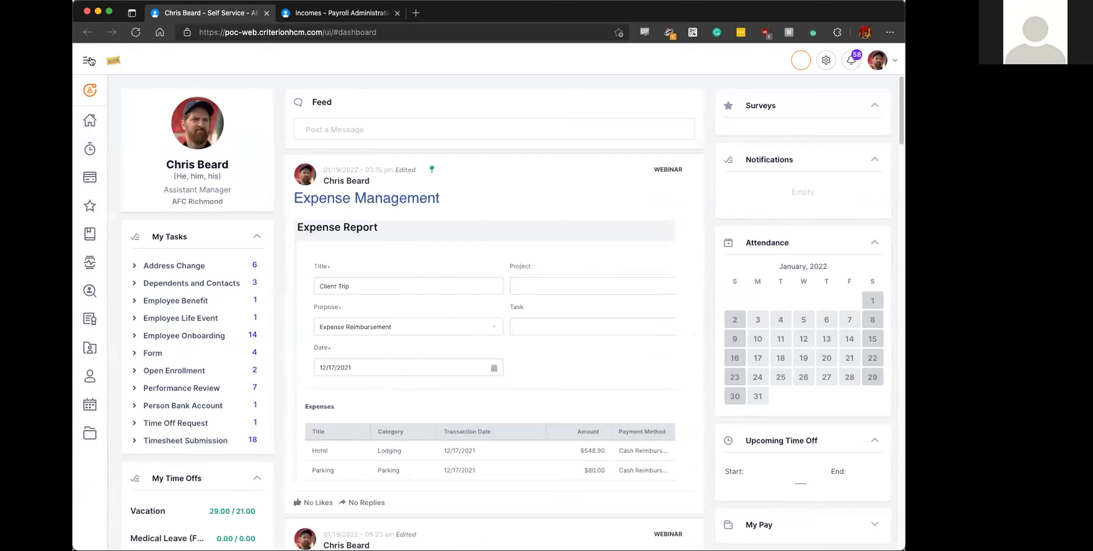
{"action": "mouse_move", "coordinate": [95, 178]}
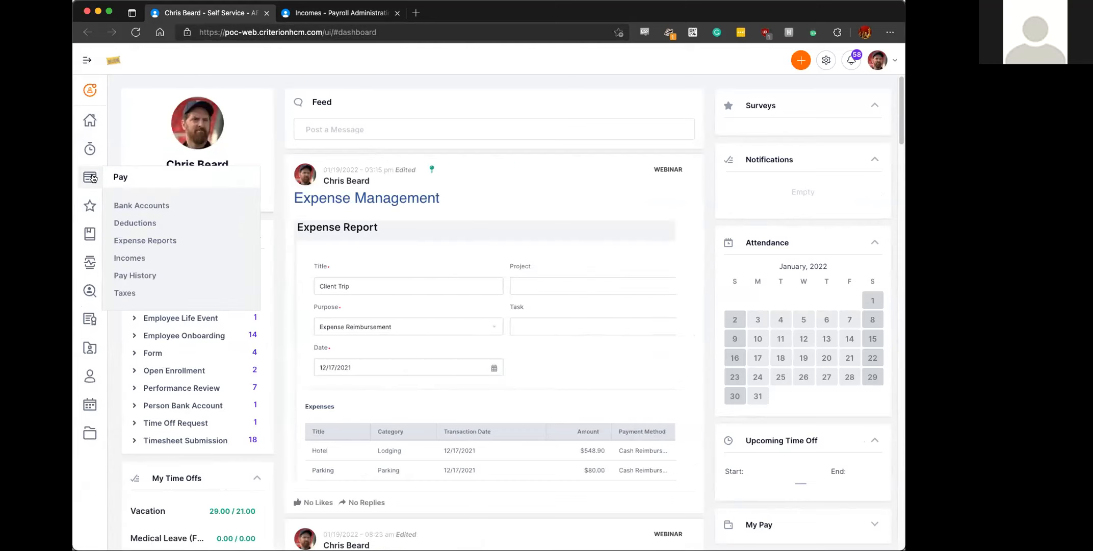
{"action": "left_click", "coordinate": [143, 241]}
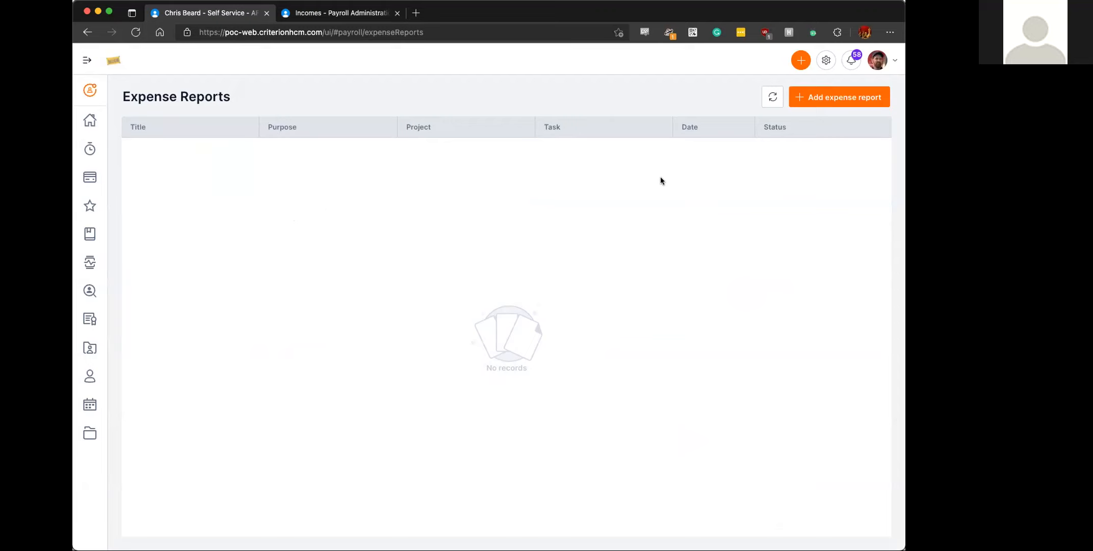
- Start a new expense report titled "Client Trip to Austin, TX" with purpose Expense Reimbursement and date 01/20/2022
{"action": "left_click", "coordinate": [814, 100]}
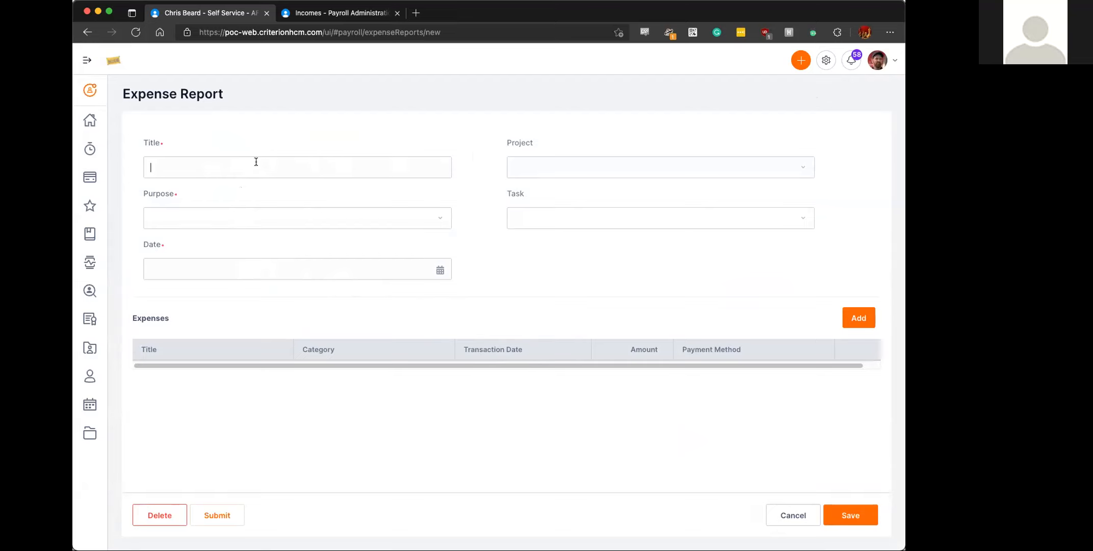
{"action": "type", "text": "Client Trip to Austin, TX"}
{"action": "left_click", "coordinate": [295, 217]}
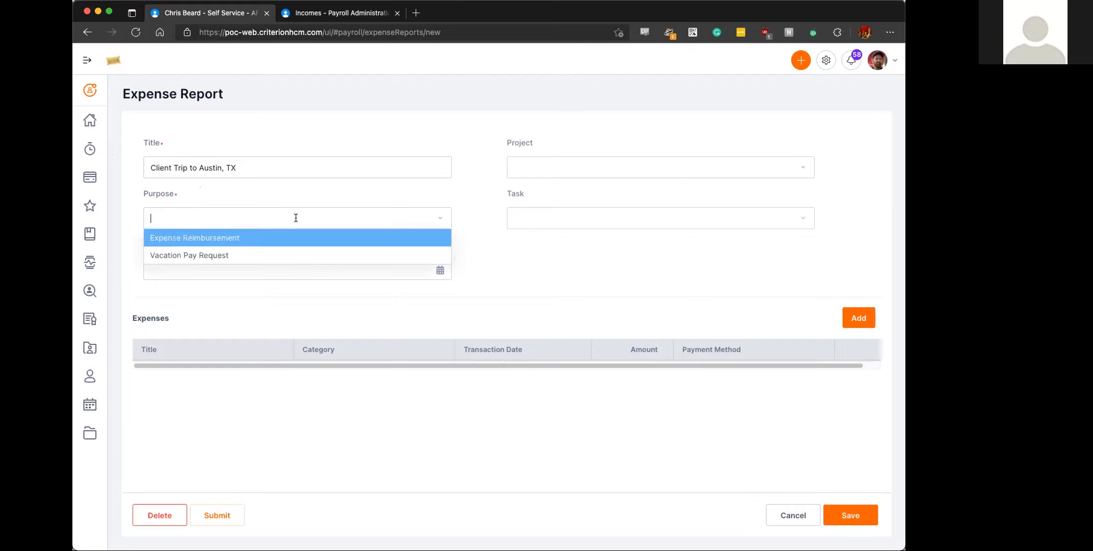
{"action": "left_click", "coordinate": [181, 238]}
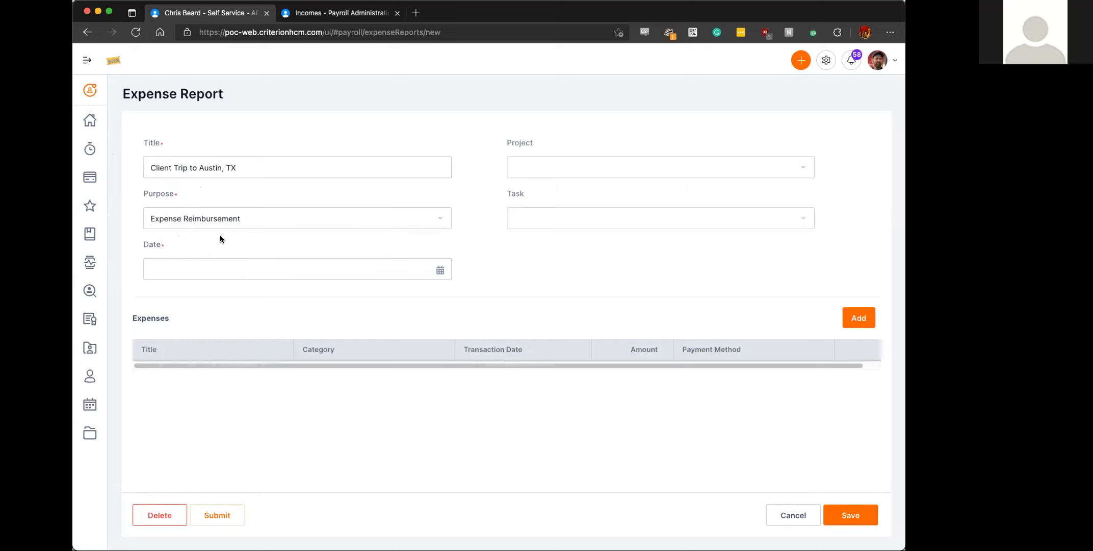
{"action": "left_click", "coordinate": [440, 270]}
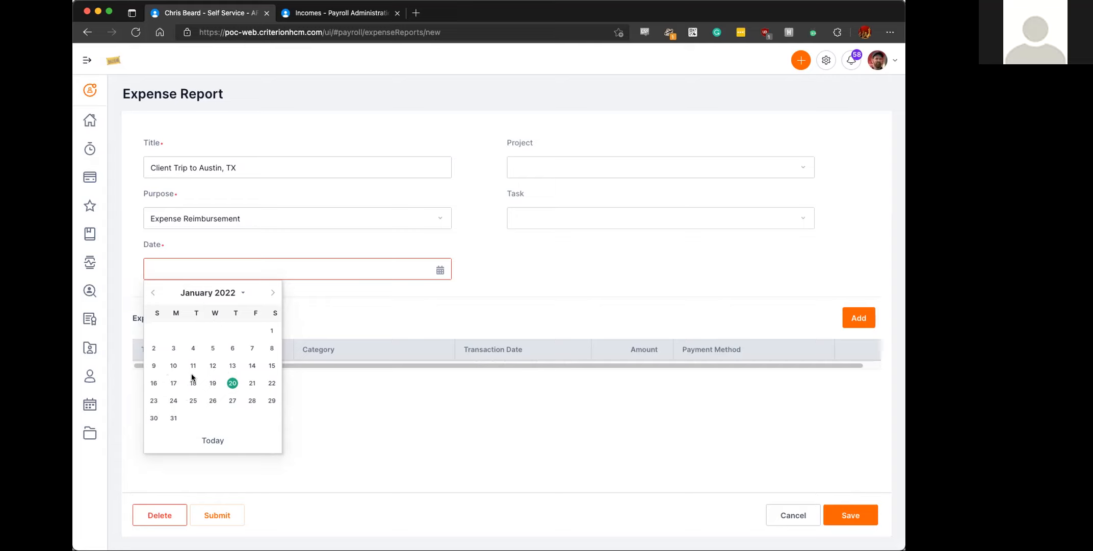
{"action": "left_click", "coordinate": [232, 383]}
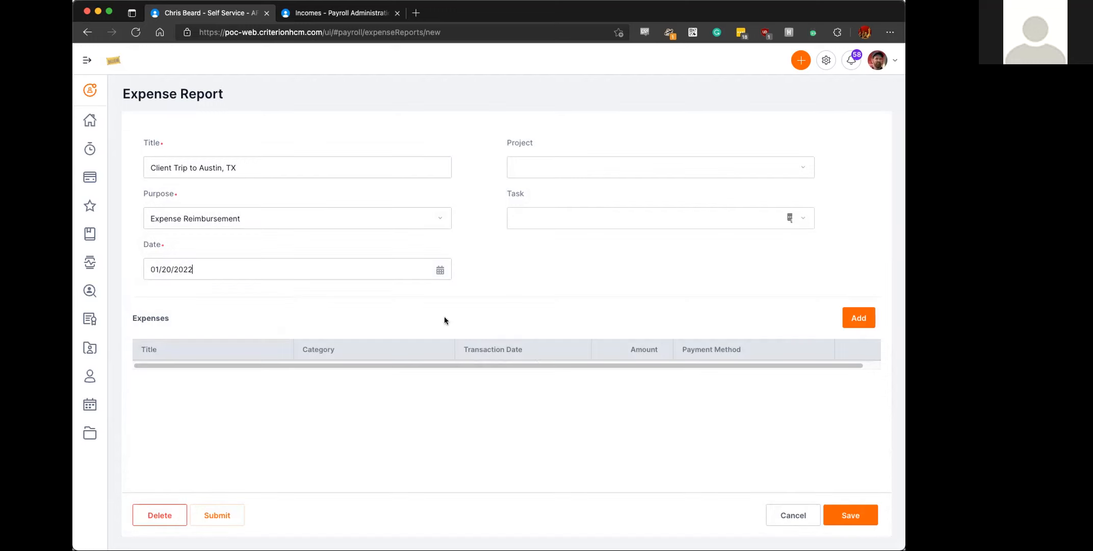
- Look through the project and task choices for the expense report without selecting any
{"action": "left_click", "coordinate": [586, 169]}
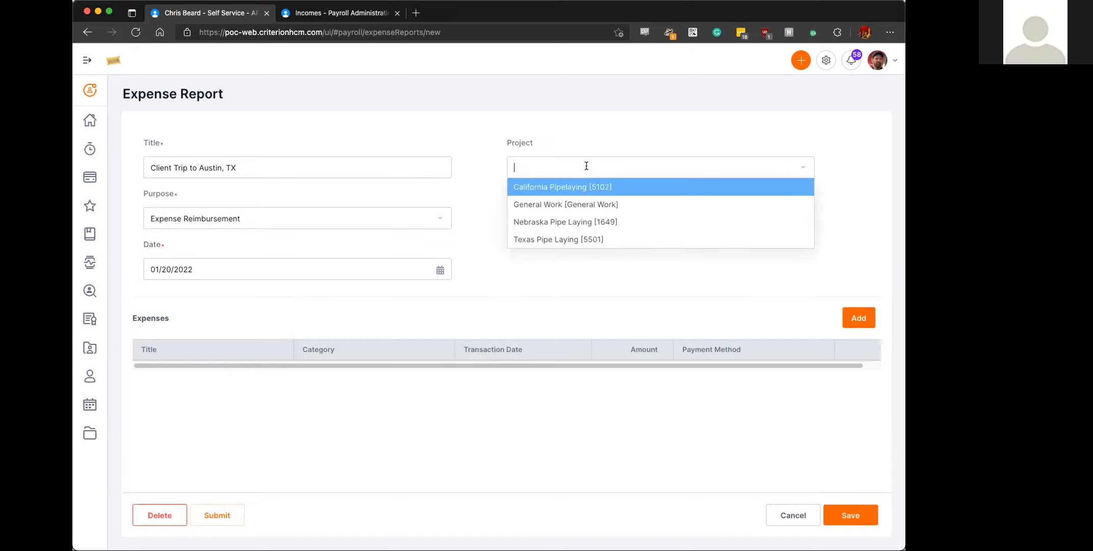
{"action": "left_click", "coordinate": [585, 189]}
{"action": "left_click", "coordinate": [586, 211]}
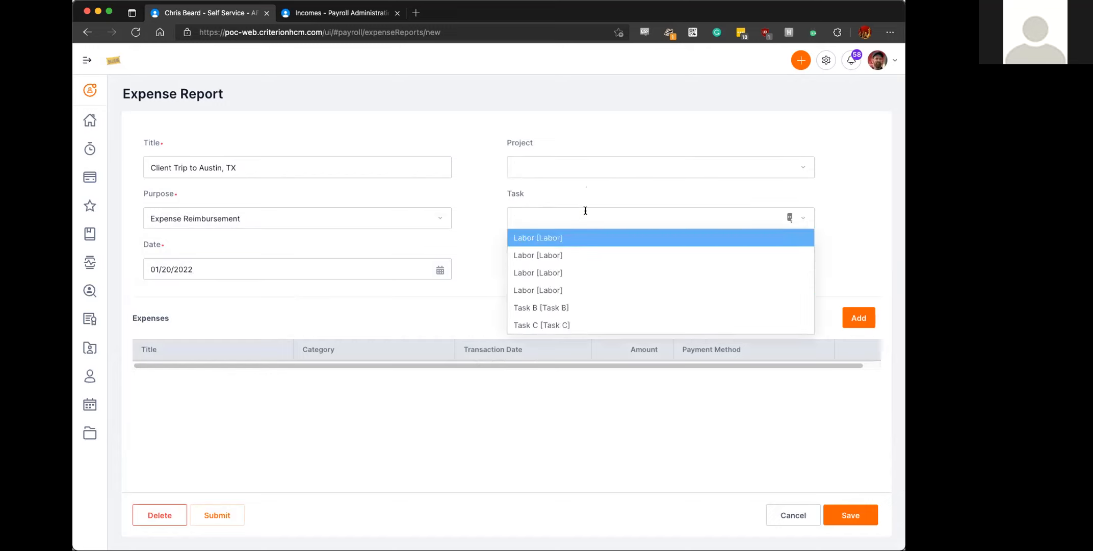
{"action": "left_click", "coordinate": [585, 210]}
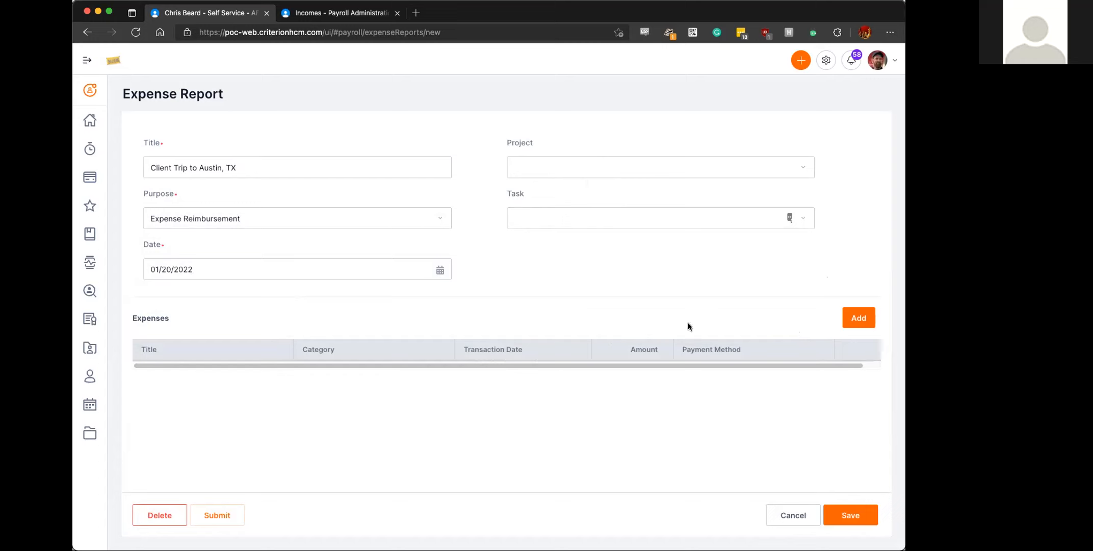
- Add an expense titled "Hotel" with category Lodging and transaction date 01/18/2022
{"action": "left_click", "coordinate": [853, 318]}
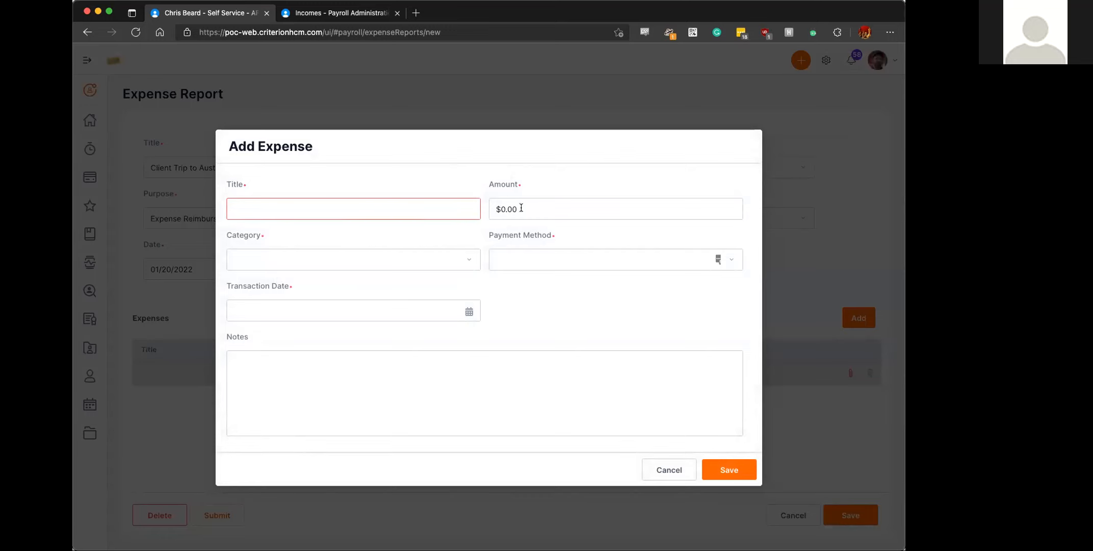
{"action": "left_click", "coordinate": [294, 209]}
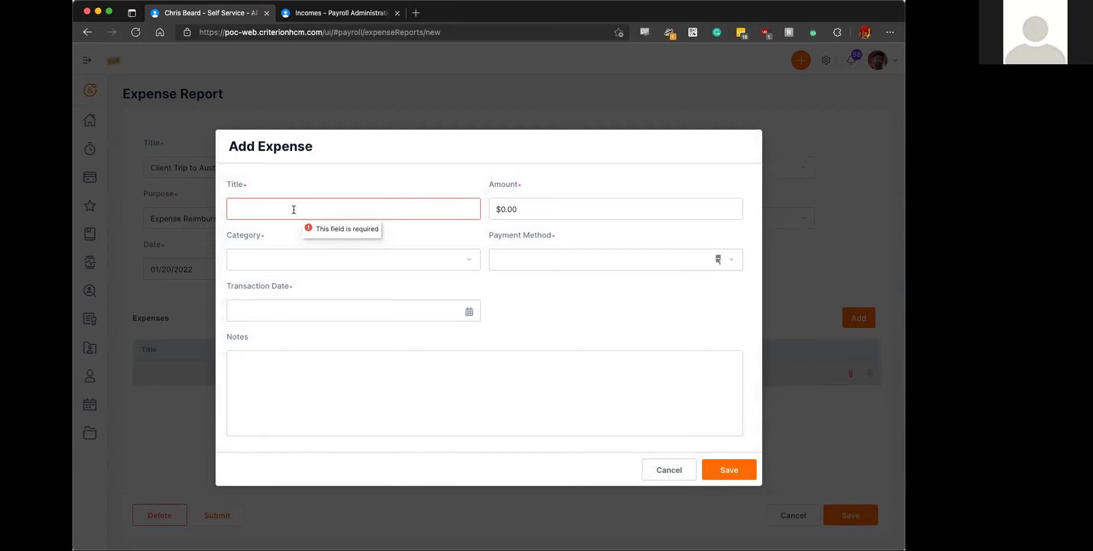
{"action": "type", "text": "Hotel"}
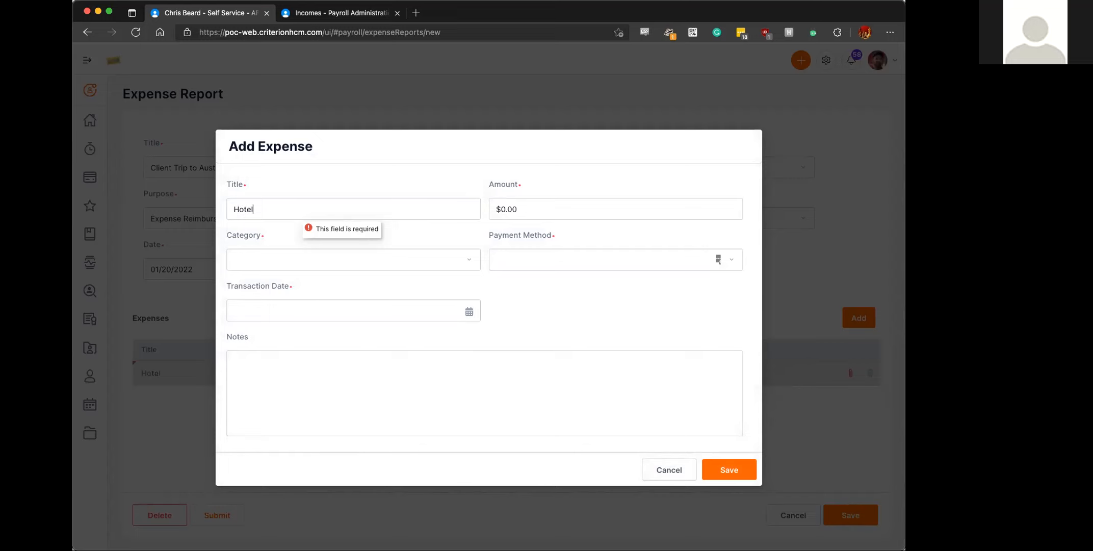
{"action": "left_click", "coordinate": [466, 259]}
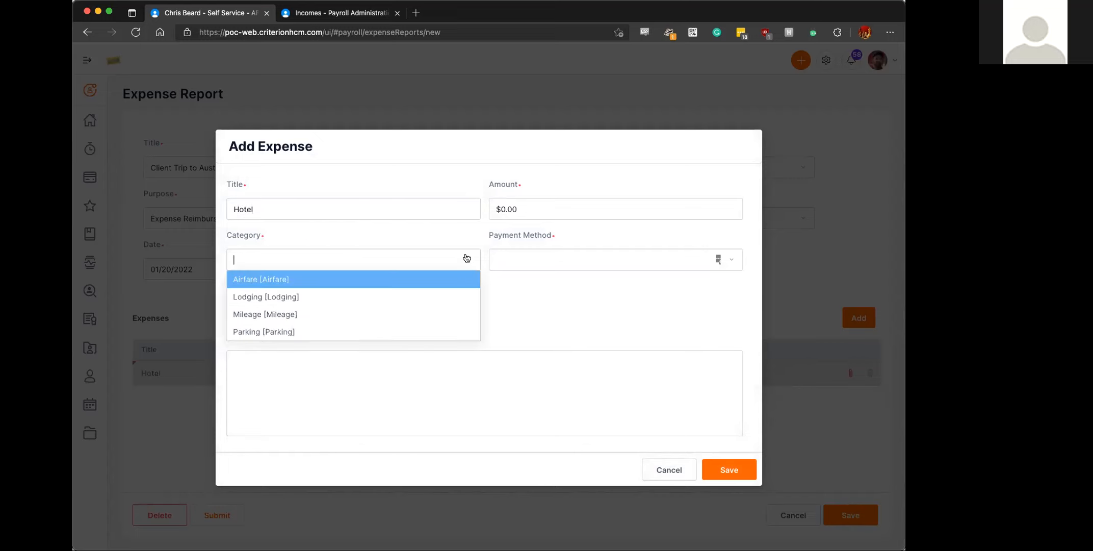
{"action": "left_click", "coordinate": [284, 295]}
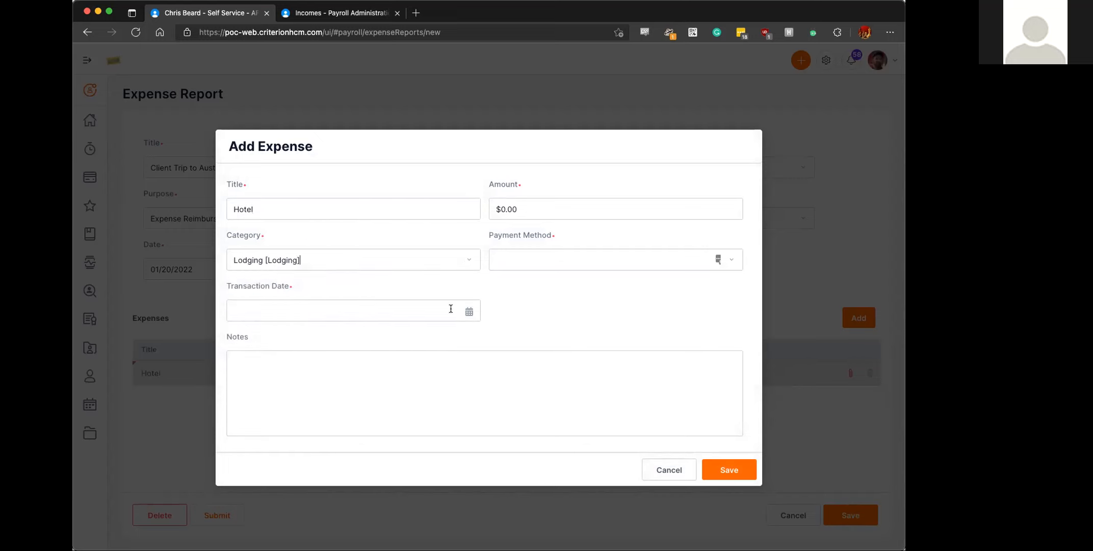
{"action": "left_click", "coordinate": [469, 311]}
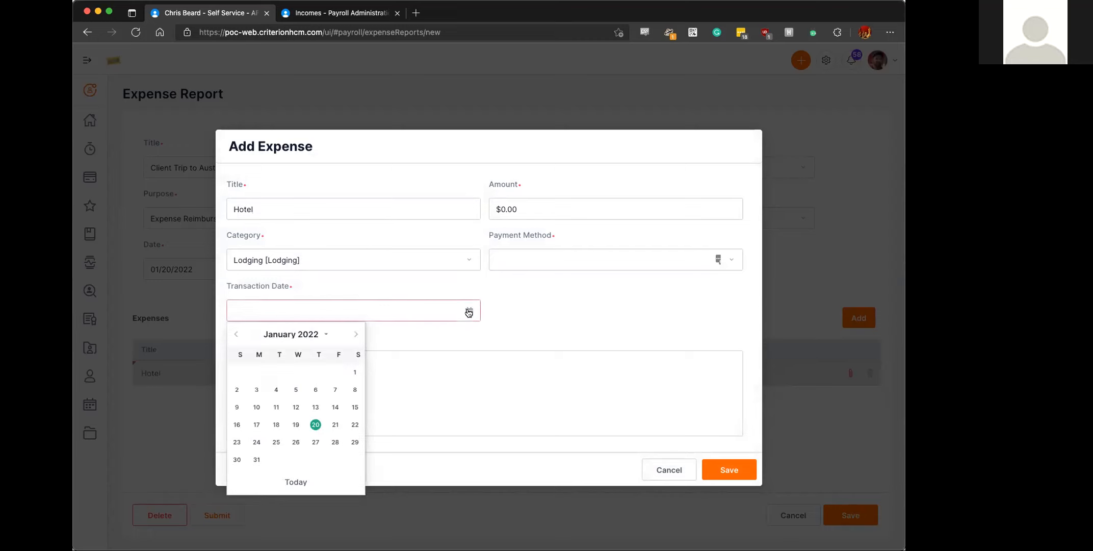
{"action": "left_click", "coordinate": [275, 423]}
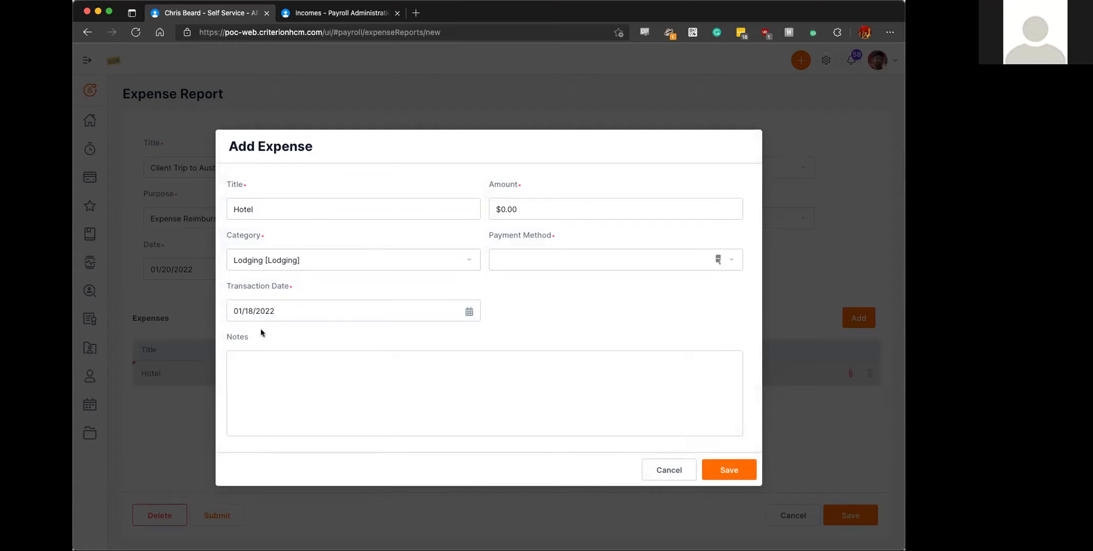
- Set the hotel expense's amount to $575.18 and payment method to Cash Reimbursement, and save the expense
{"action": "left_click", "coordinate": [558, 213]}
{"action": "type", "text": "575.18"}
{"action": "left_click", "coordinate": [586, 258]}
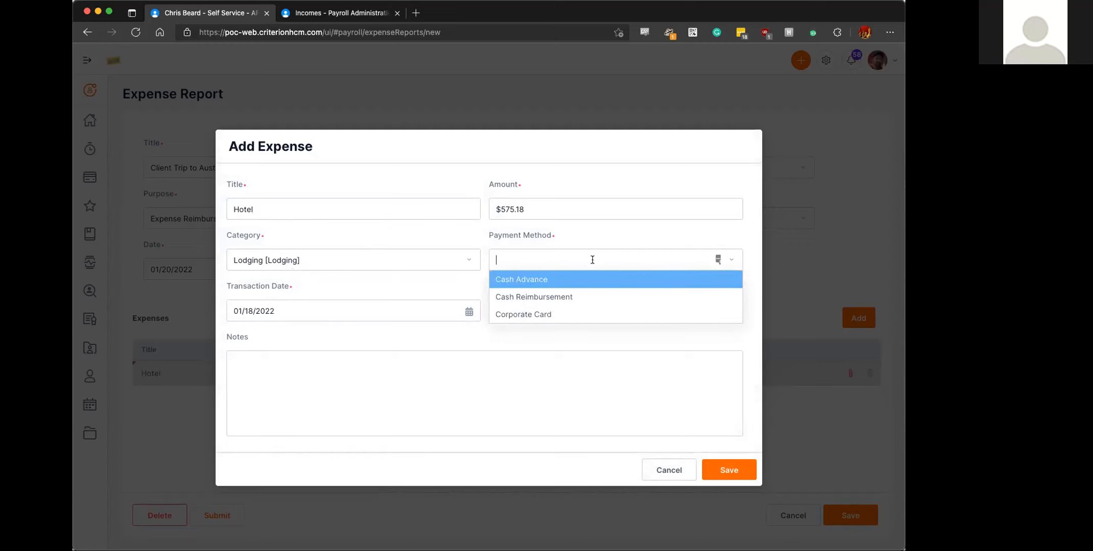
{"action": "left_click", "coordinate": [528, 299]}
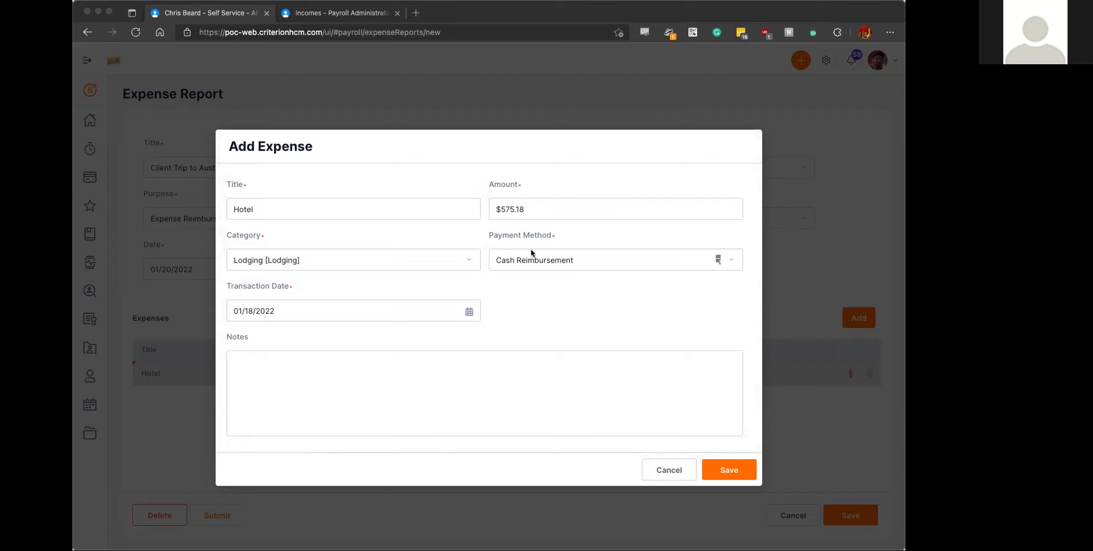
{"action": "left_click", "coordinate": [729, 468]}
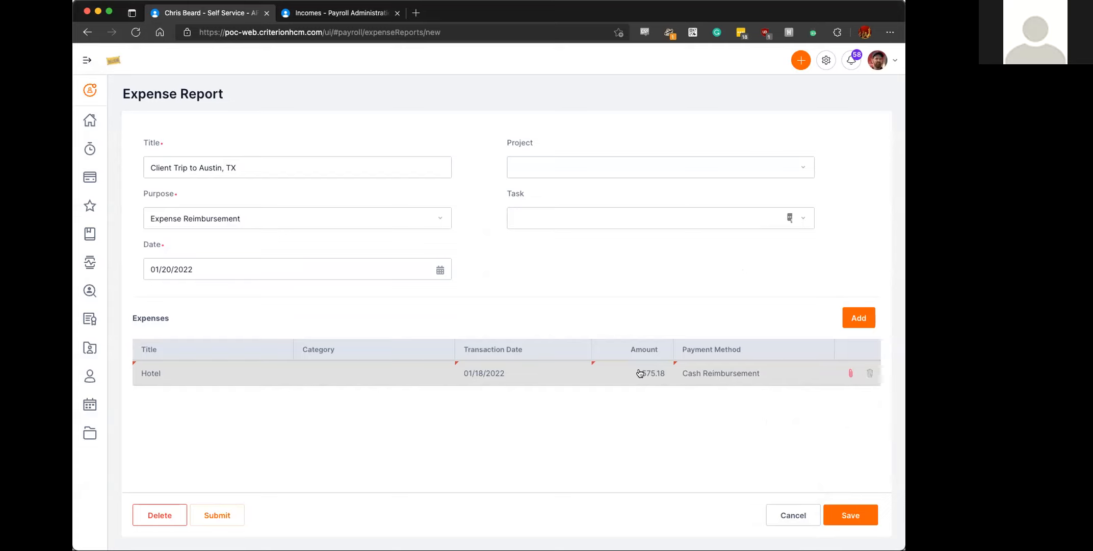
- Upload and attach "Hotel invoice.pdf" to the Hotel expense and close its attachments
{"action": "left_click", "coordinate": [852, 374]}
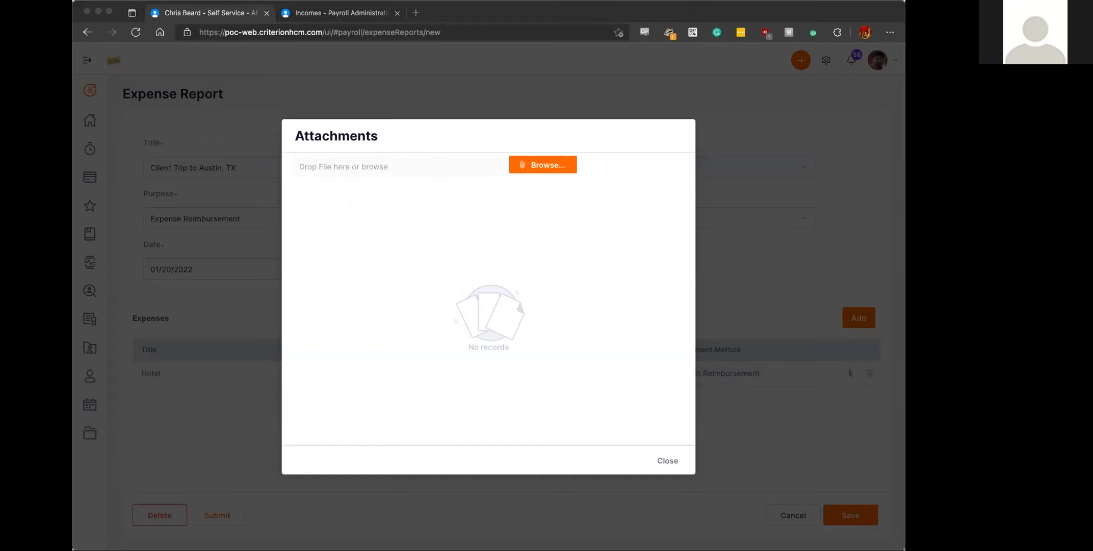
{"action": "left_click_drag", "start_coordinate": [323, 141], "coordinate": [441, 165]}
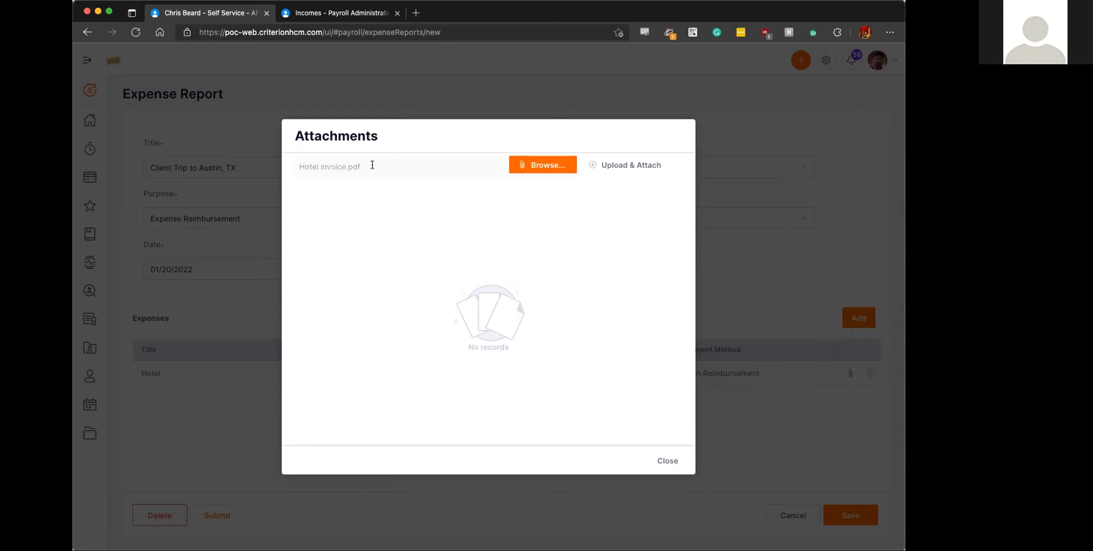
{"action": "left_click", "coordinate": [625, 168]}
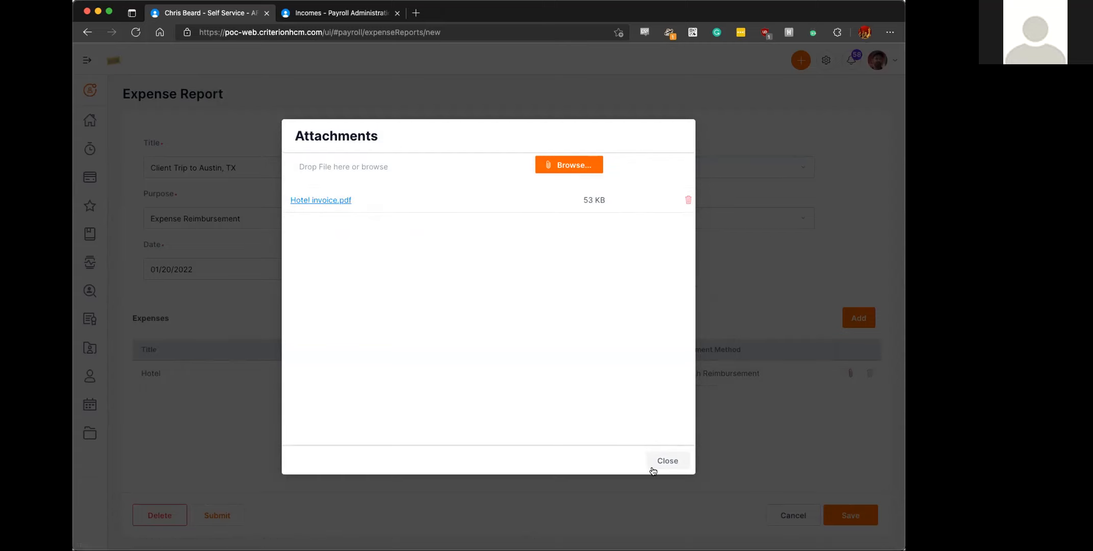
{"action": "left_click", "coordinate": [668, 460]}
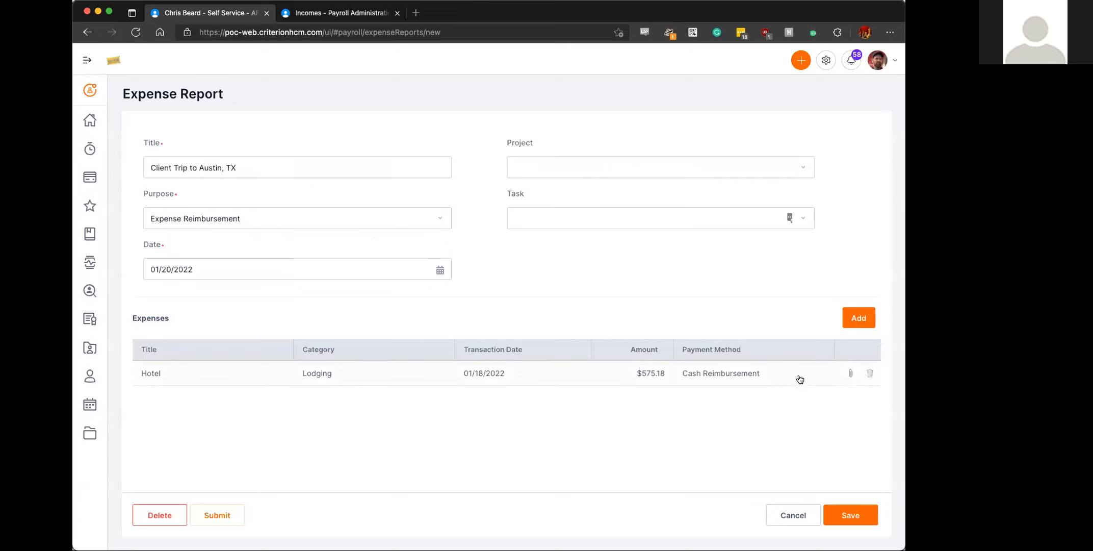
- Add a second expense titled "Parking" with category Parking and transaction date 01/18/2022
{"action": "left_click", "coordinate": [867, 319]}
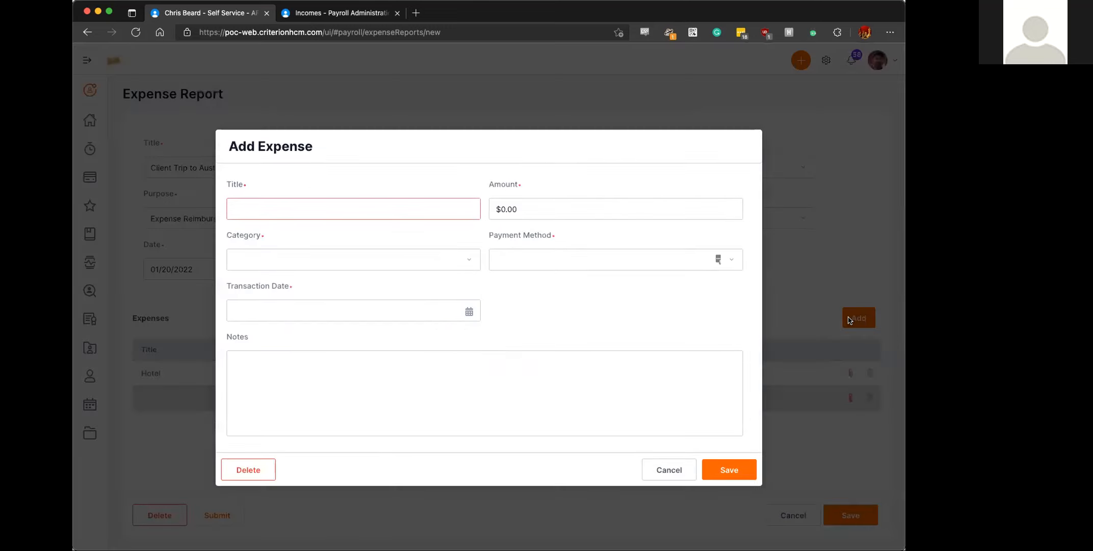
{"action": "left_click", "coordinate": [328, 257]}
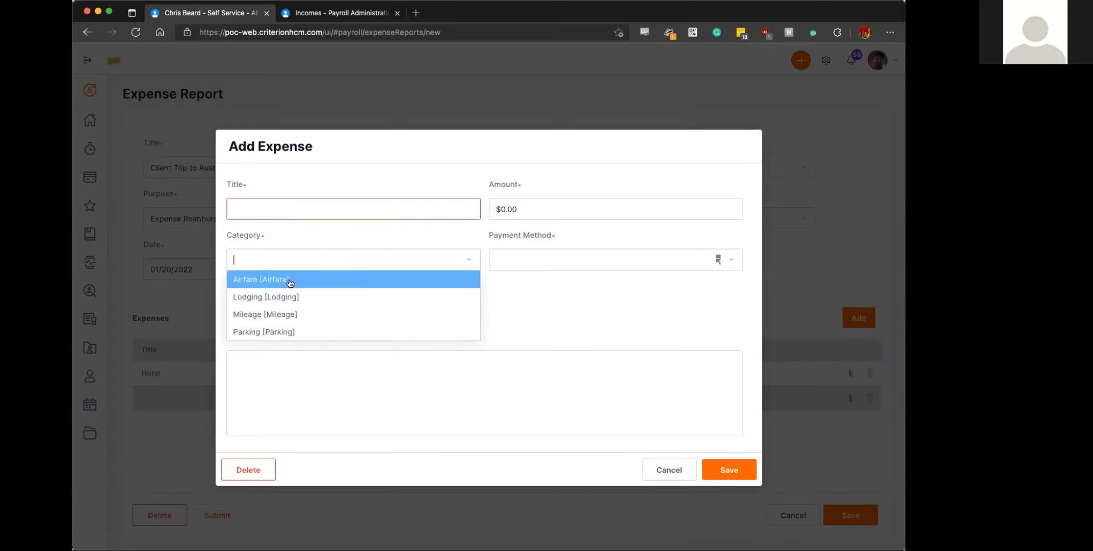
{"action": "left_click", "coordinate": [288, 332]}
{"action": "left_click", "coordinate": [279, 203]}
{"action": "type", "text": "Parking"}
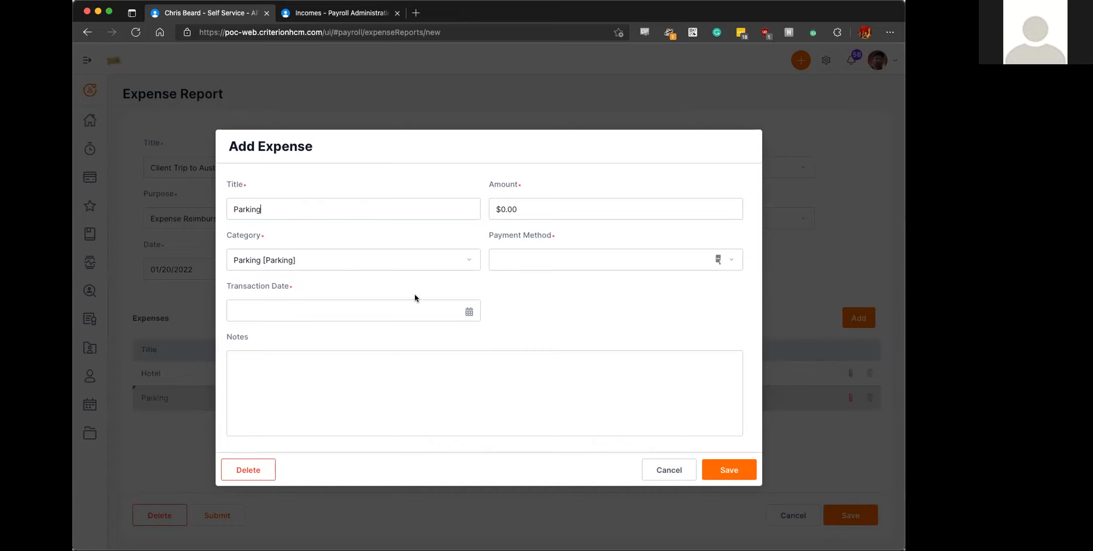
{"action": "left_click", "coordinate": [467, 309]}
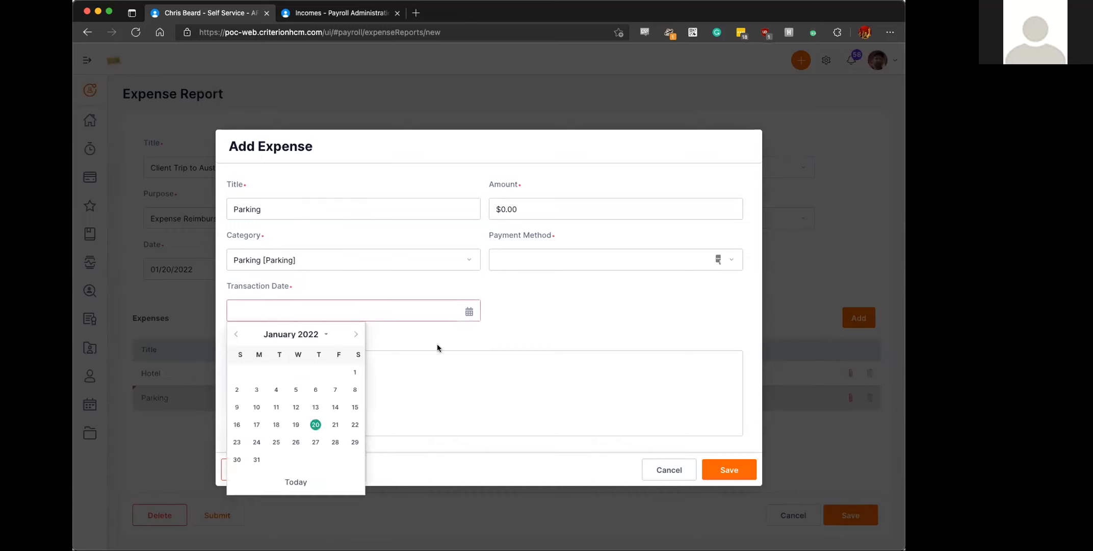
{"action": "left_click", "coordinate": [276, 424]}
- Set the parking expense's amount to $20.00 and its payment method to Cash Reimbursement
{"action": "left_click", "coordinate": [541, 205]}
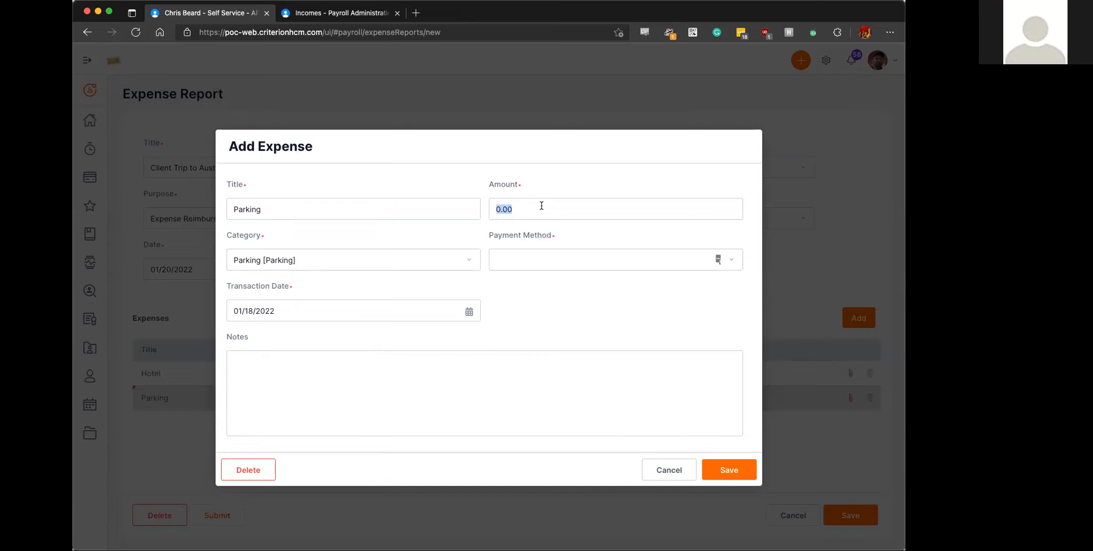
{"action": "type", "text": "20.00"}
{"action": "left_click", "coordinate": [603, 260]}
{"action": "left_click", "coordinate": [552, 298]}
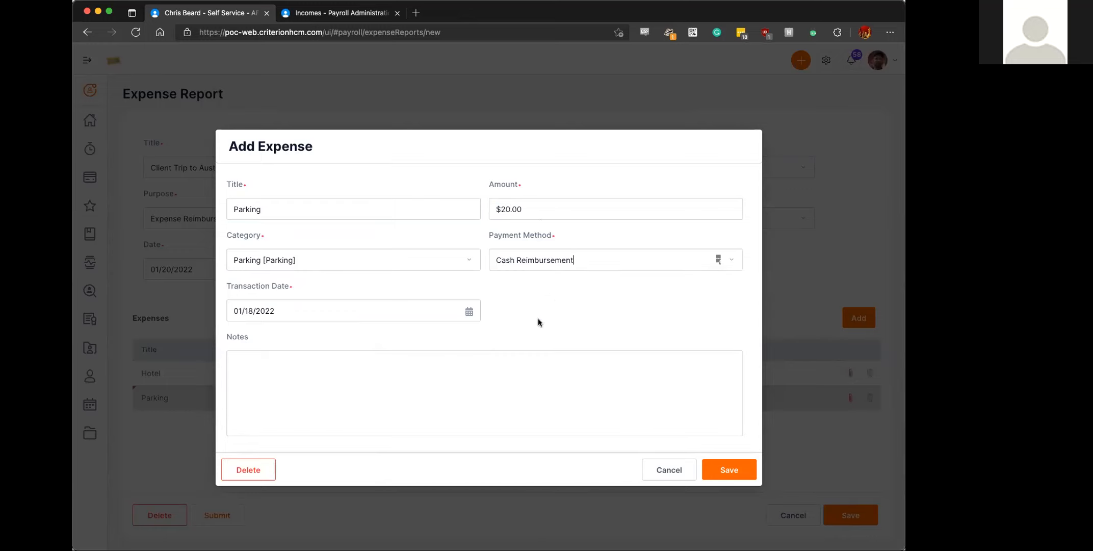
- Save the Parking expense and the "Client Trip to Austin, TX" expense report
{"action": "left_click", "coordinate": [729, 469]}
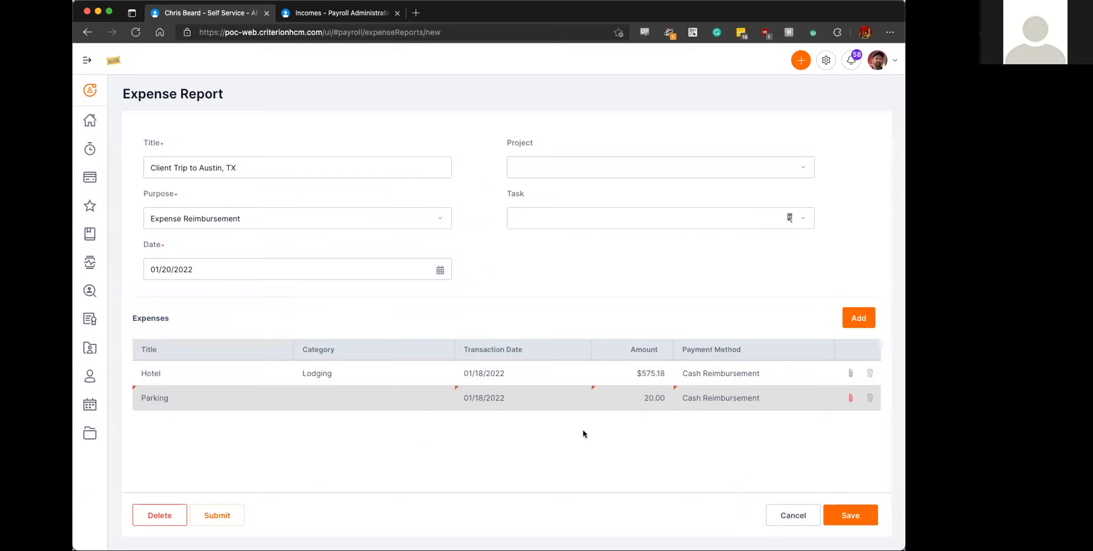
{"action": "left_click", "coordinate": [849, 514]}
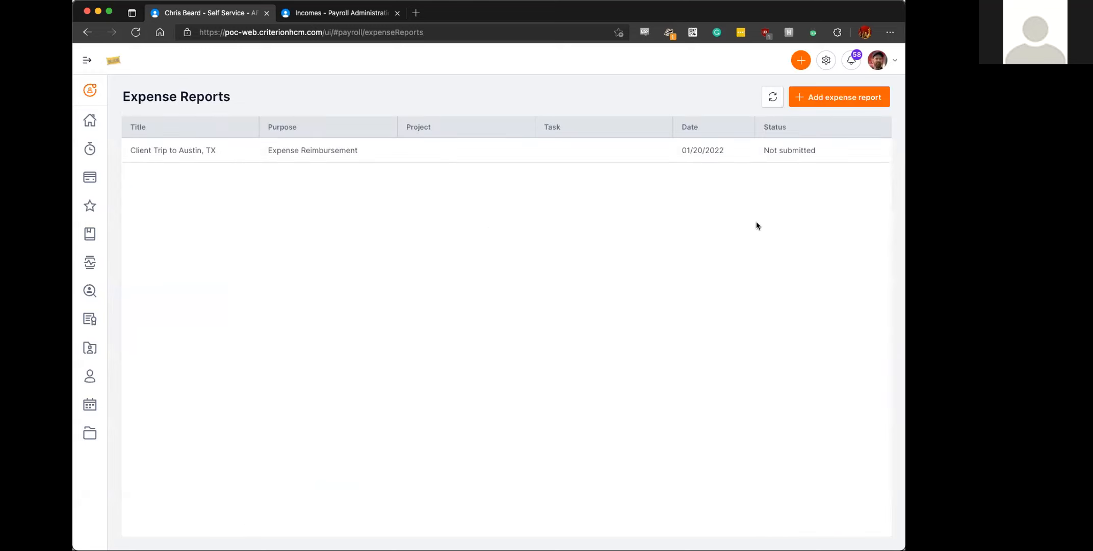
- Reopen the "Client Trip to Austin, TX" expense report and submit it for approval
{"action": "left_click", "coordinate": [677, 150]}
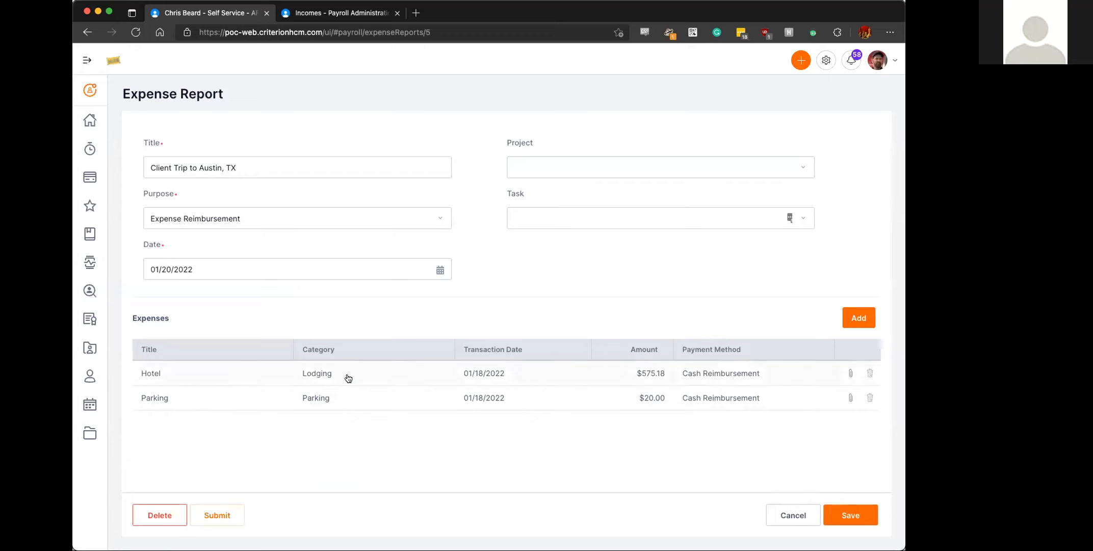
{"action": "left_click", "coordinate": [788, 516]}
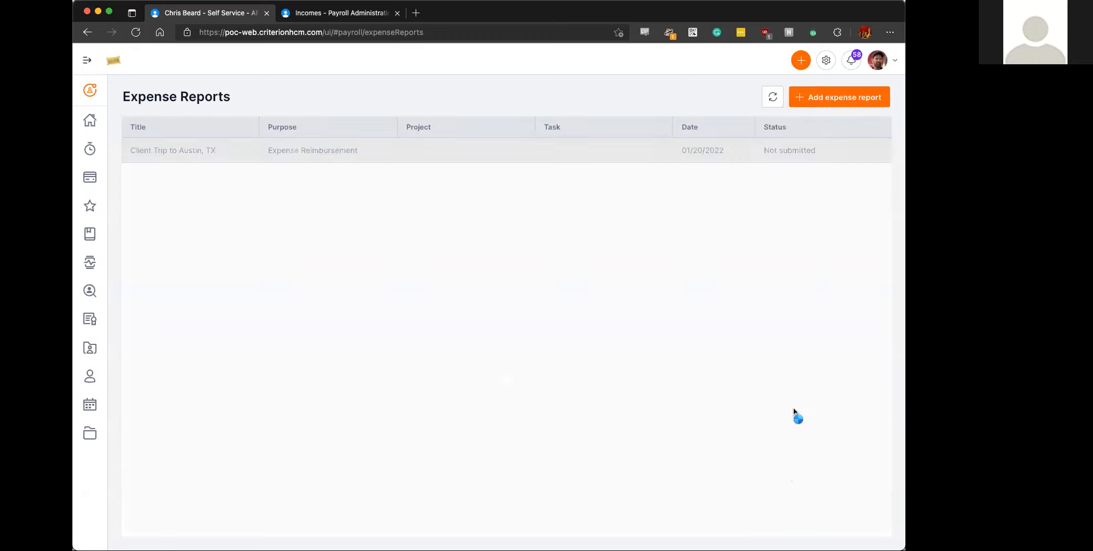
{"action": "left_click", "coordinate": [588, 155]}
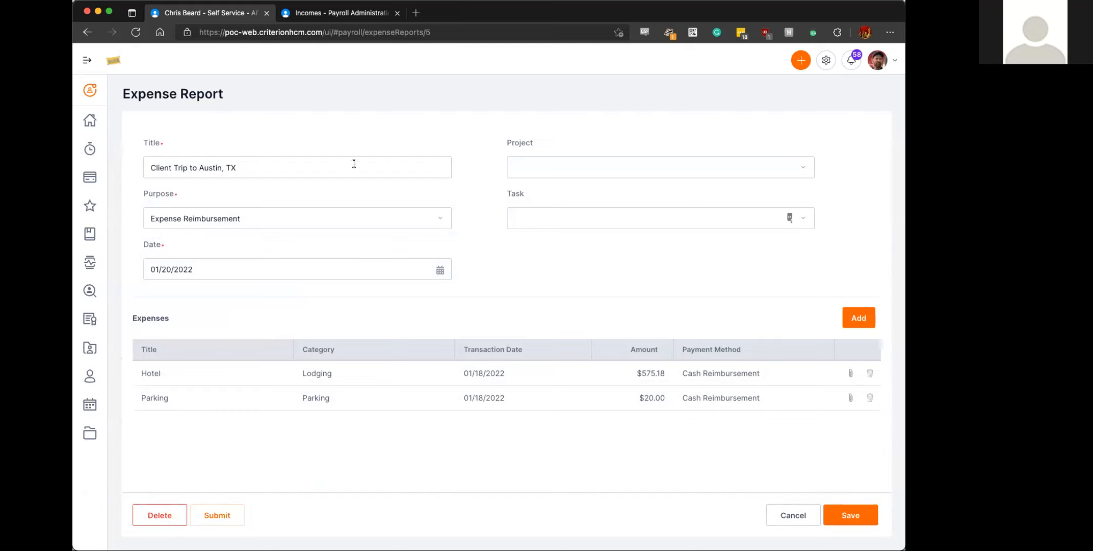
{"action": "left_click", "coordinate": [223, 515]}
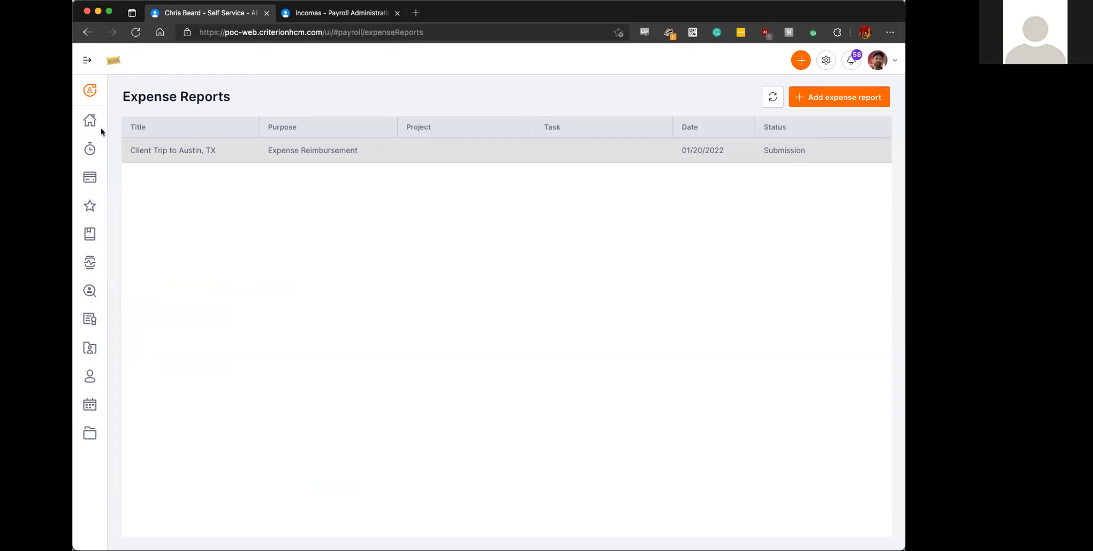
- Review the pending Employee Expense Report task from the home dashboard, including its expenses and comment field, and close it without a decision
{"action": "left_click", "coordinate": [89, 122]}
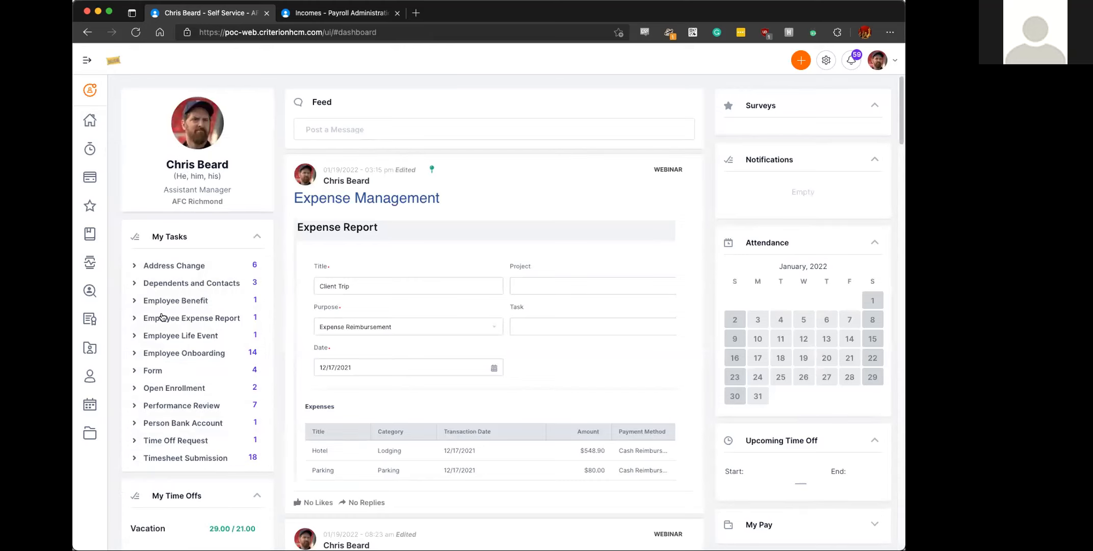
{"action": "left_click", "coordinate": [132, 319]}
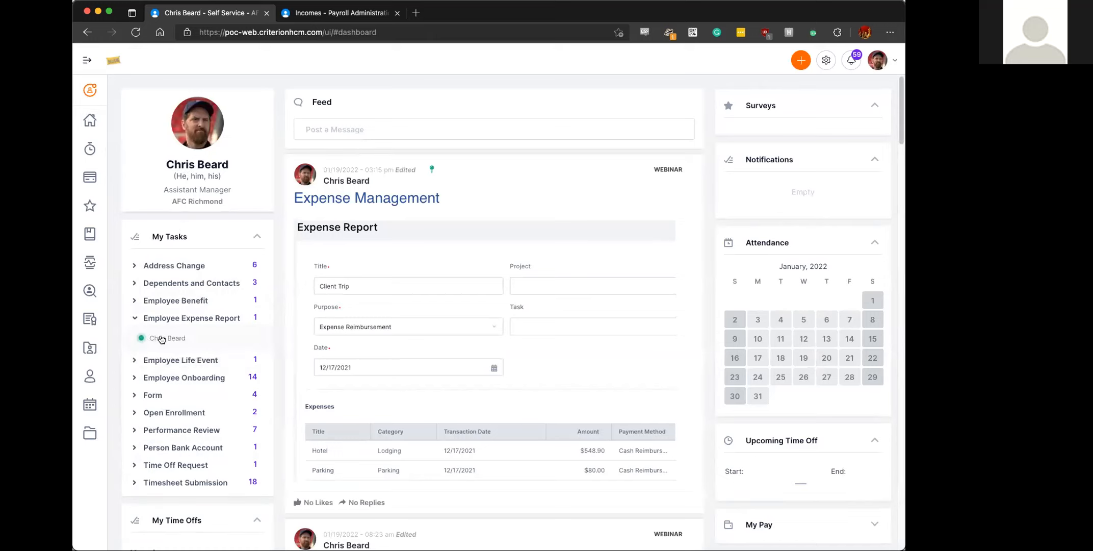
{"action": "left_click", "coordinate": [164, 339]}
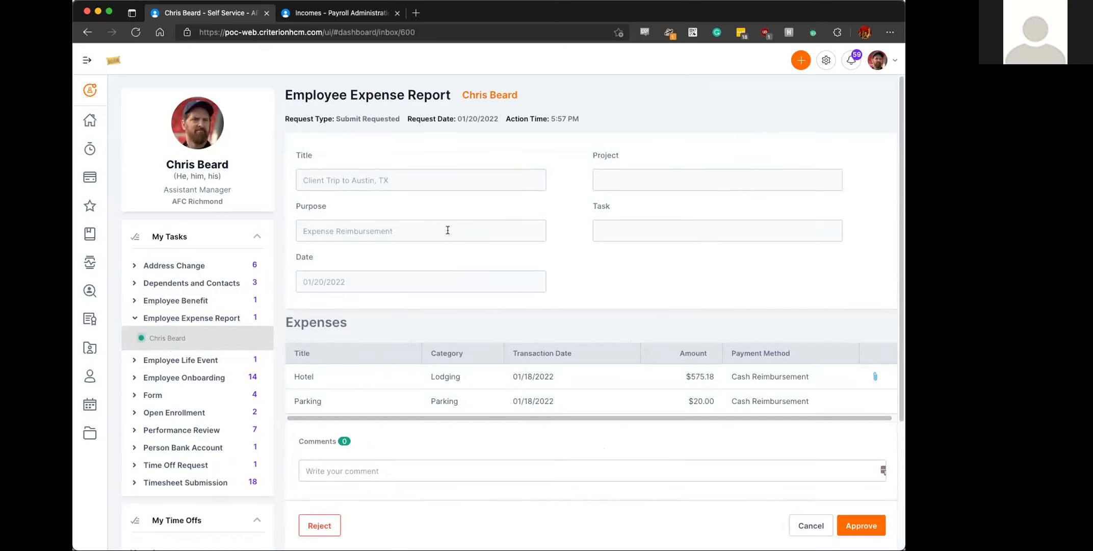
{"action": "scroll", "coordinate": [480, 220], "scroll_direction": "down", "scroll_amount": 1}
{"action": "scroll", "coordinate": [479, 221], "scroll_direction": "down", "scroll_amount": 2}
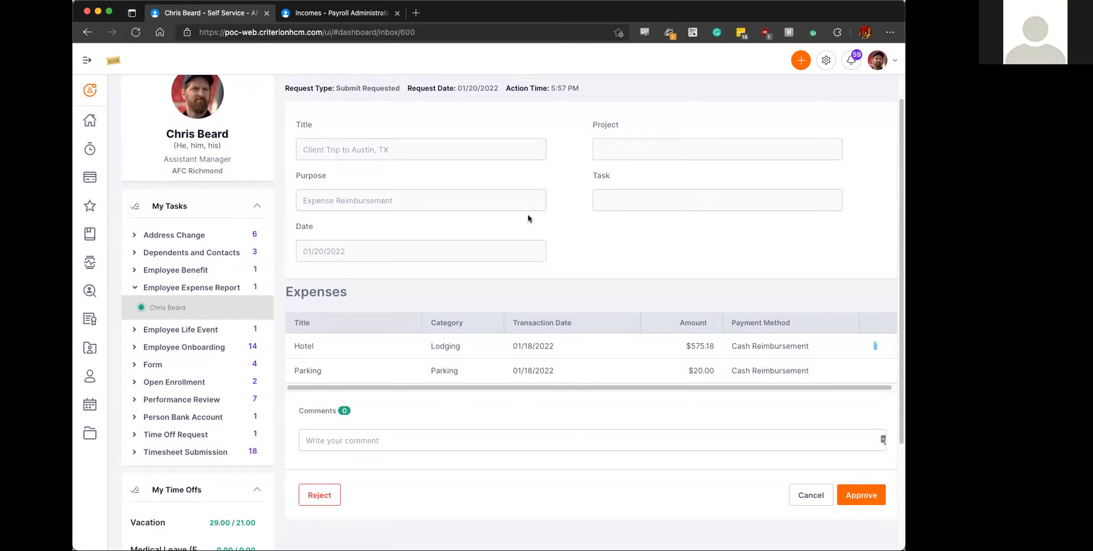
{"action": "scroll", "coordinate": [528, 218], "scroll_direction": "down", "scroll_amount": 1}
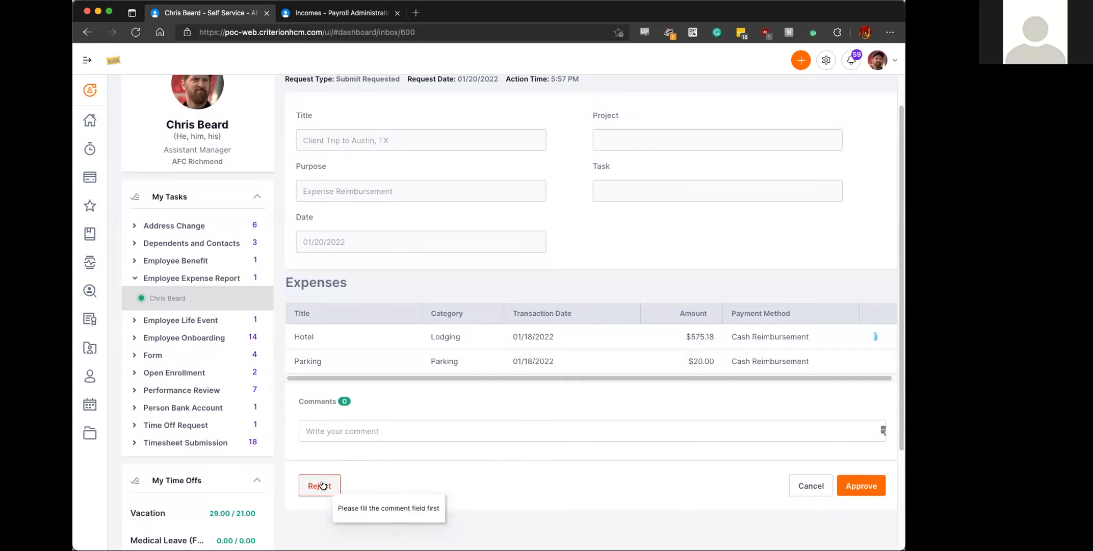
{"action": "left_click", "coordinate": [371, 432]}
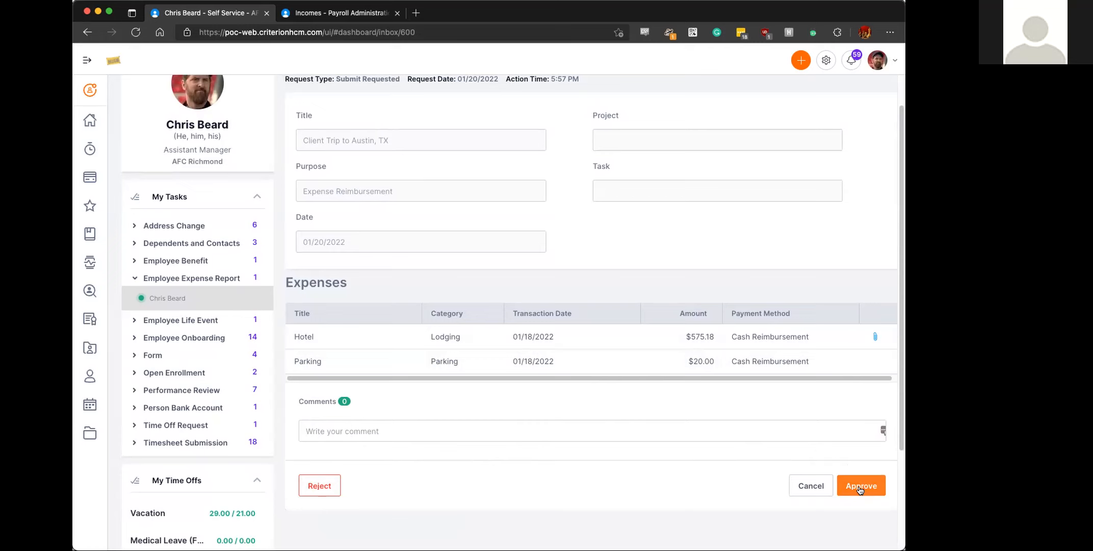
{"action": "left_click", "coordinate": [814, 483]}
- Reopen the Employee Expense Report task, approve the request and return to the home dashboard
{"action": "scroll", "coordinate": [215, 347], "scroll_direction": "down", "scroll_amount": 2}
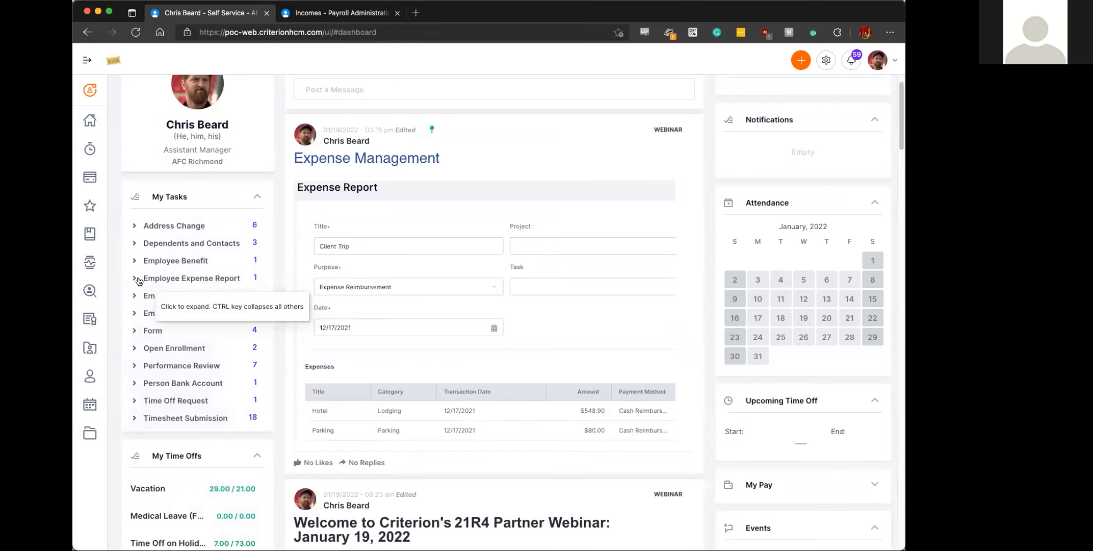
{"action": "left_click", "coordinate": [137, 279]}
{"action": "left_click", "coordinate": [172, 298]}
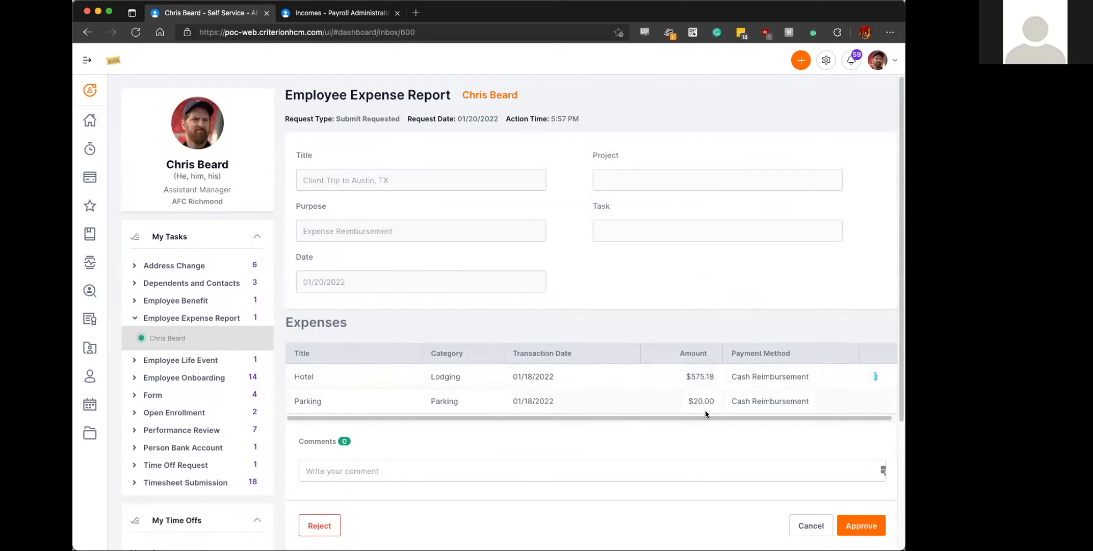
{"action": "left_click", "coordinate": [862, 528]}
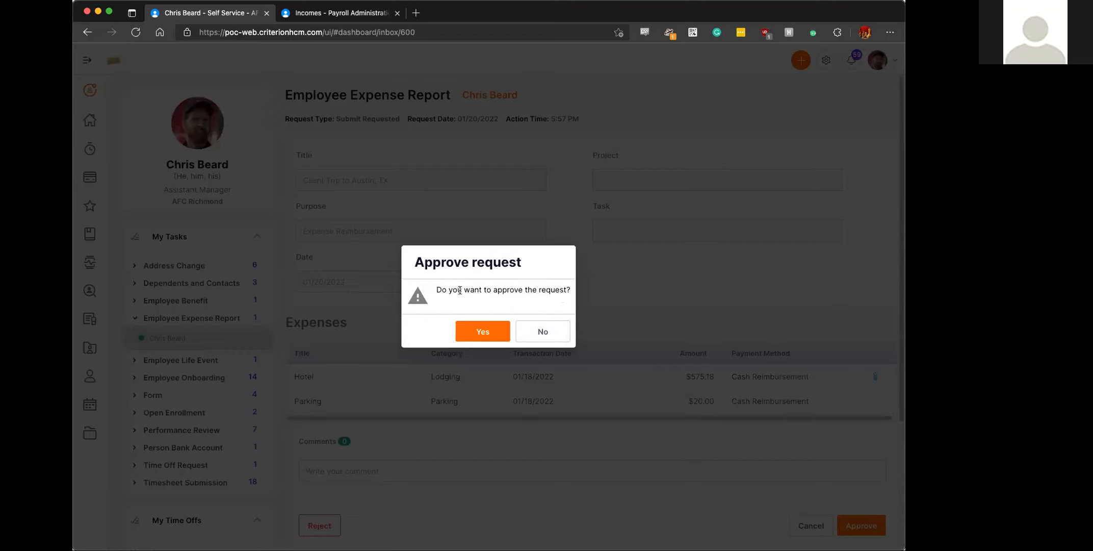
{"action": "left_click", "coordinate": [478, 333]}
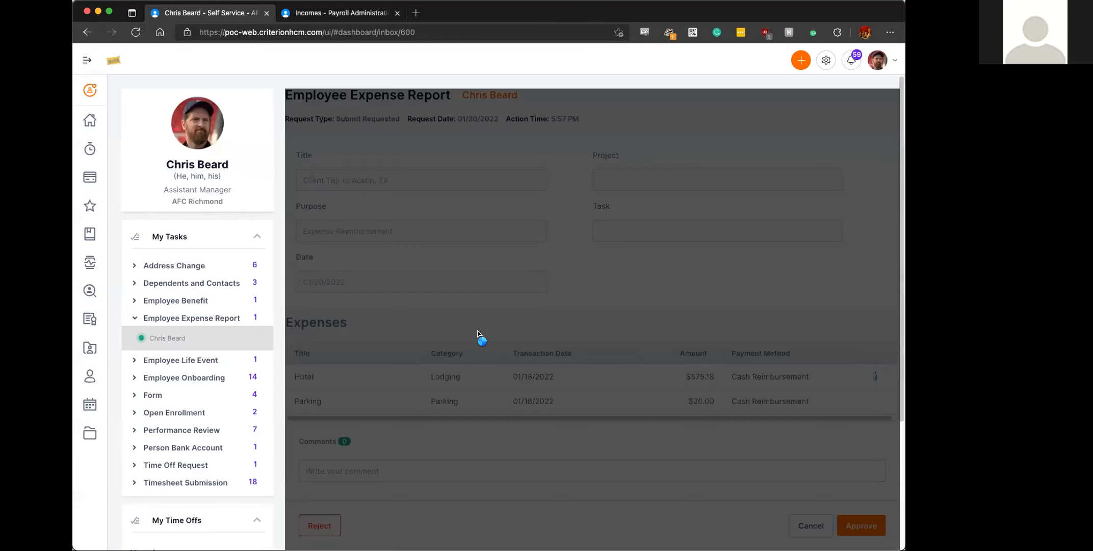
{"action": "left_click", "coordinate": [90, 120]}
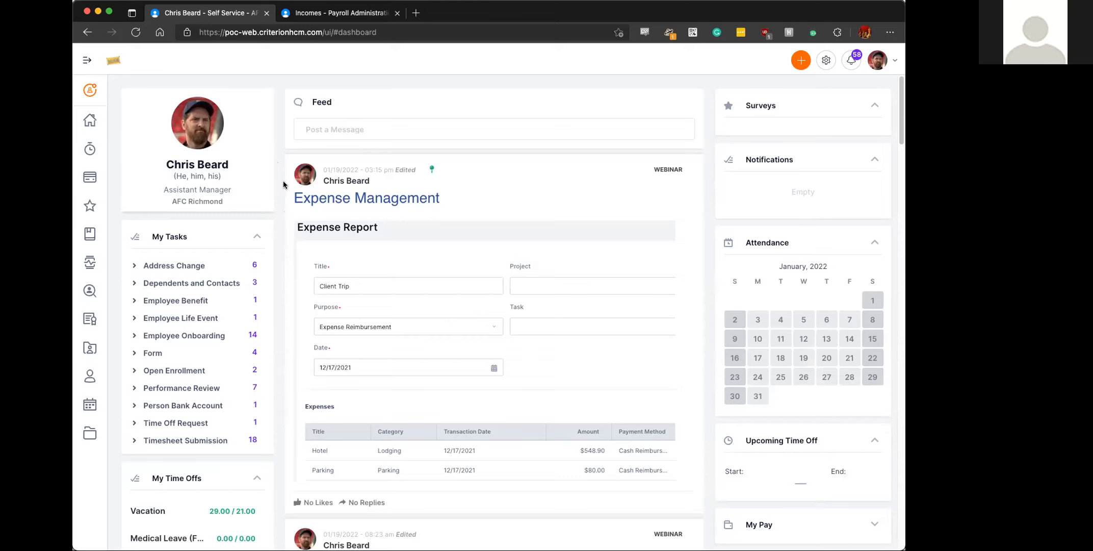
- Switch to Payroll administration, open the "Expenses" payroll batch and proceed to its Payroll Entry stage
{"action": "left_click", "coordinate": [336, 14]}
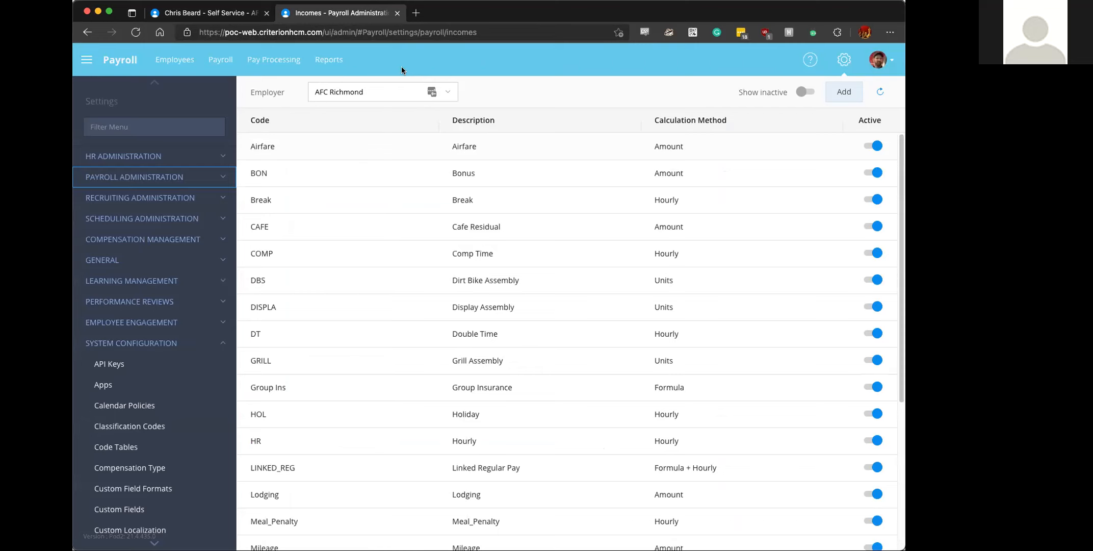
{"action": "left_click", "coordinate": [223, 59]}
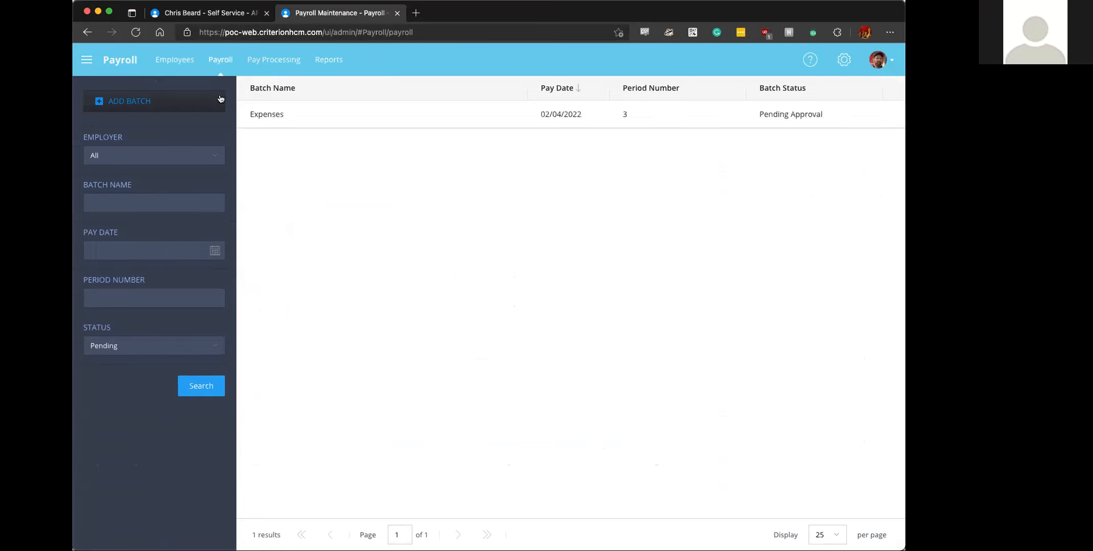
{"action": "left_click", "coordinate": [303, 113]}
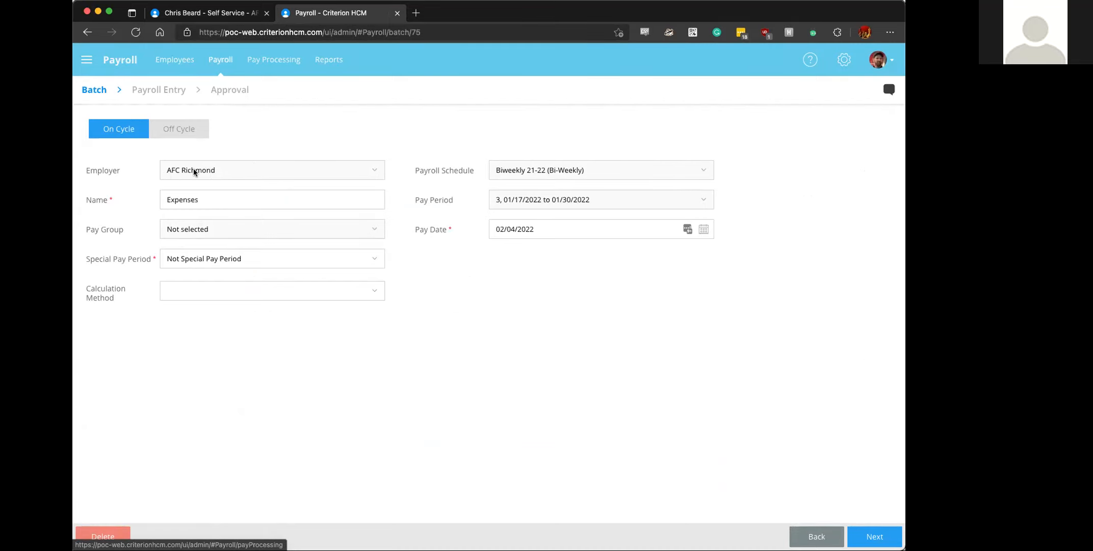
{"action": "left_click", "coordinate": [221, 202]}
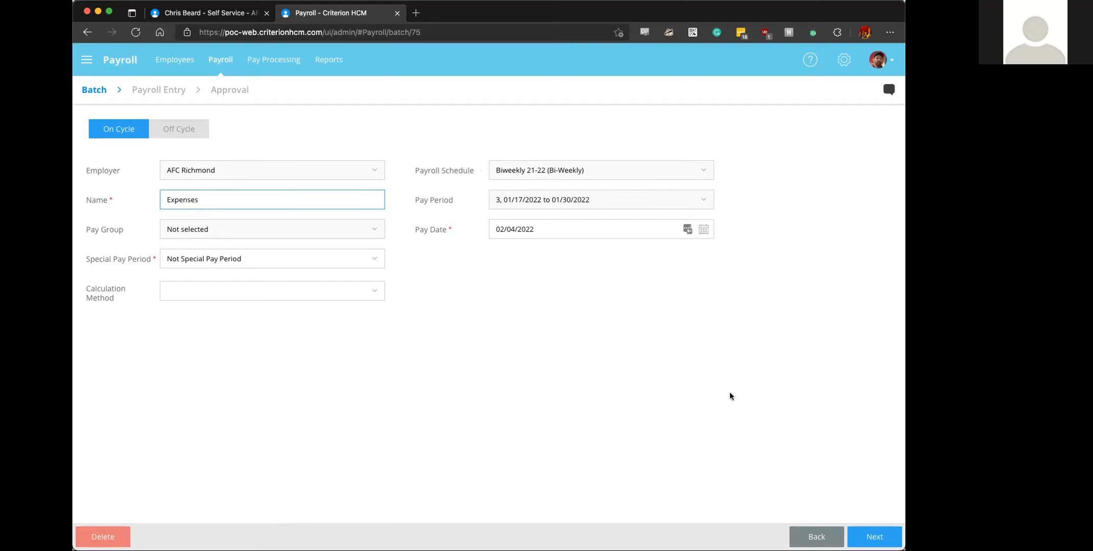
{"action": "left_click", "coordinate": [870, 527]}
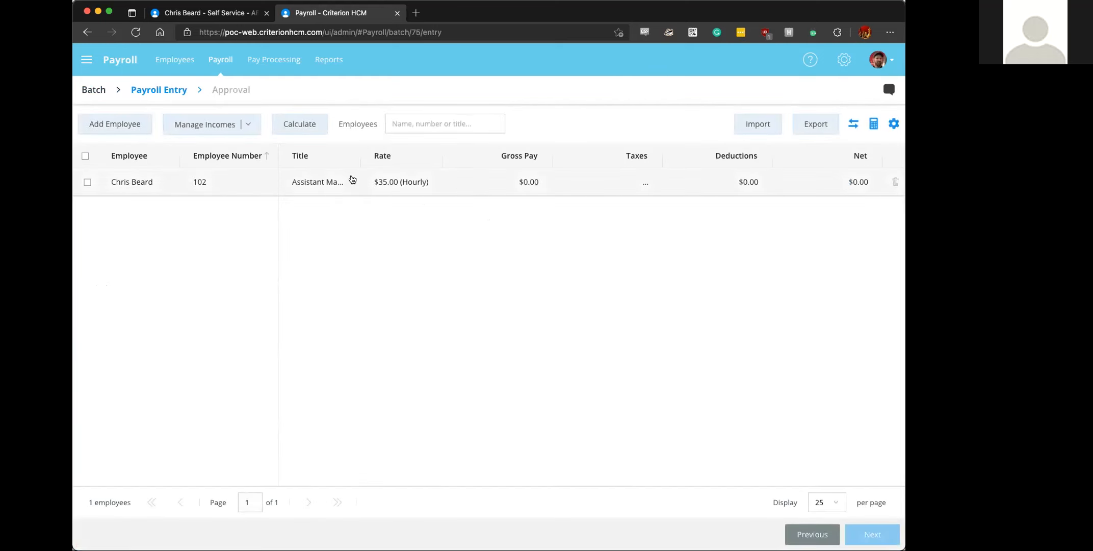
- View the employees available to add to the payroll batch and close the list without selecting any
{"action": "left_click", "coordinate": [116, 125]}
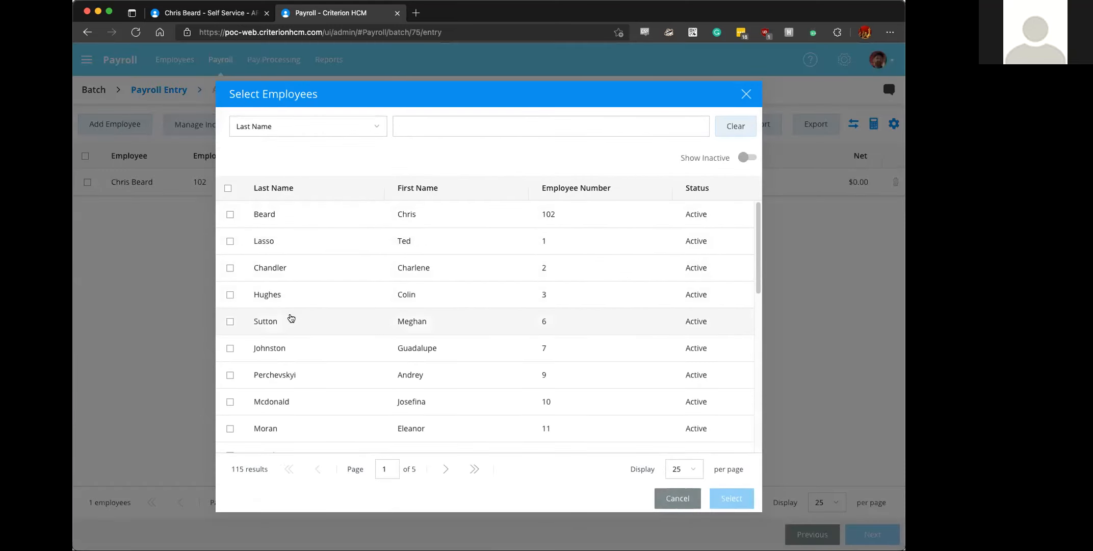
{"action": "scroll", "coordinate": [273, 329], "scroll_direction": "down", "scroll_amount": 3}
{"action": "scroll", "coordinate": [273, 329], "scroll_direction": "down", "scroll_amount": 10}
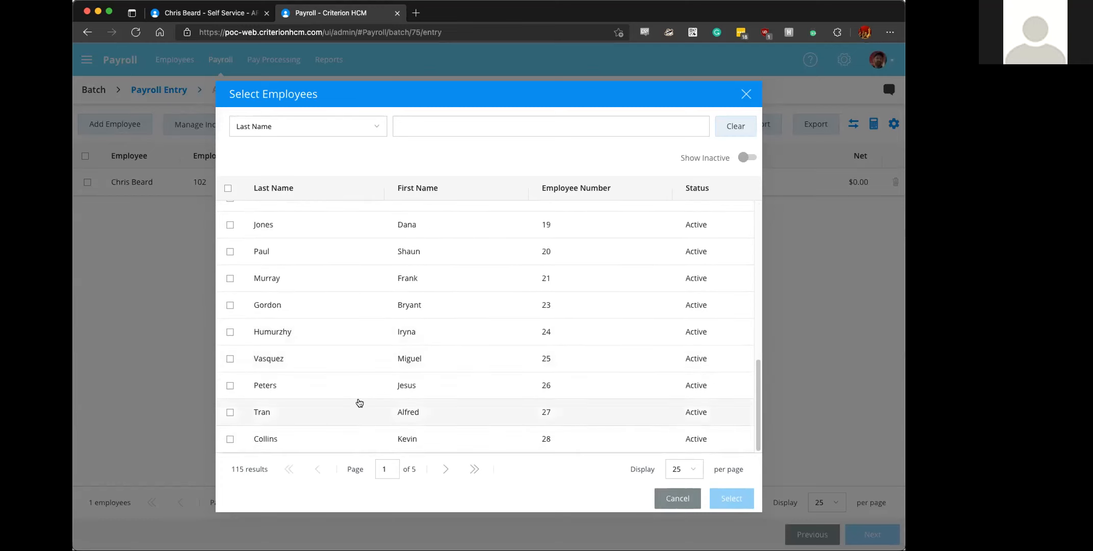
{"action": "left_click", "coordinate": [674, 499]}
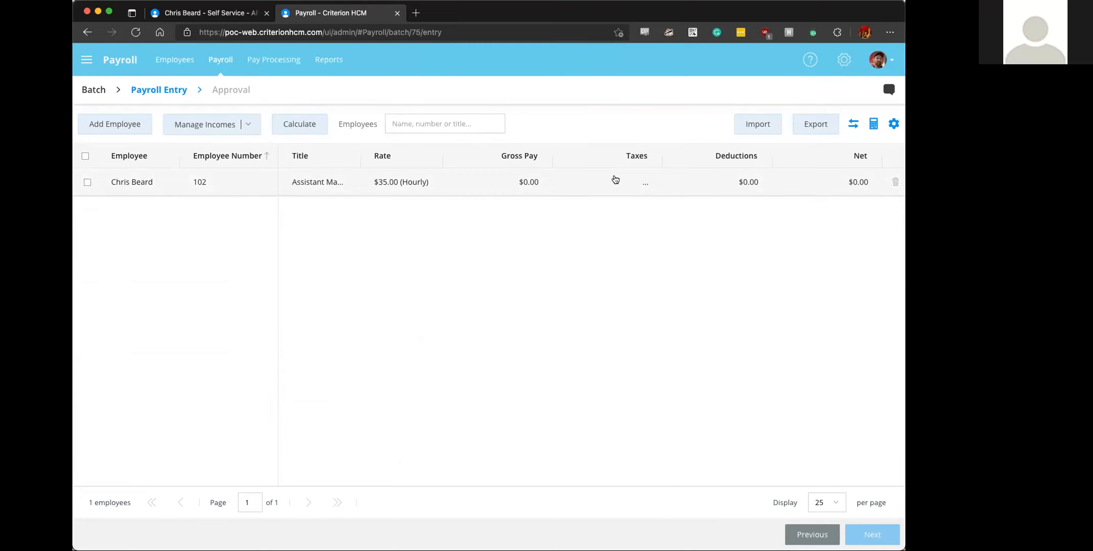
- Open the expense report selection from the employee's payroll entry details and set the period's start date to 01/03/2022
{"action": "left_click", "coordinate": [307, 183]}
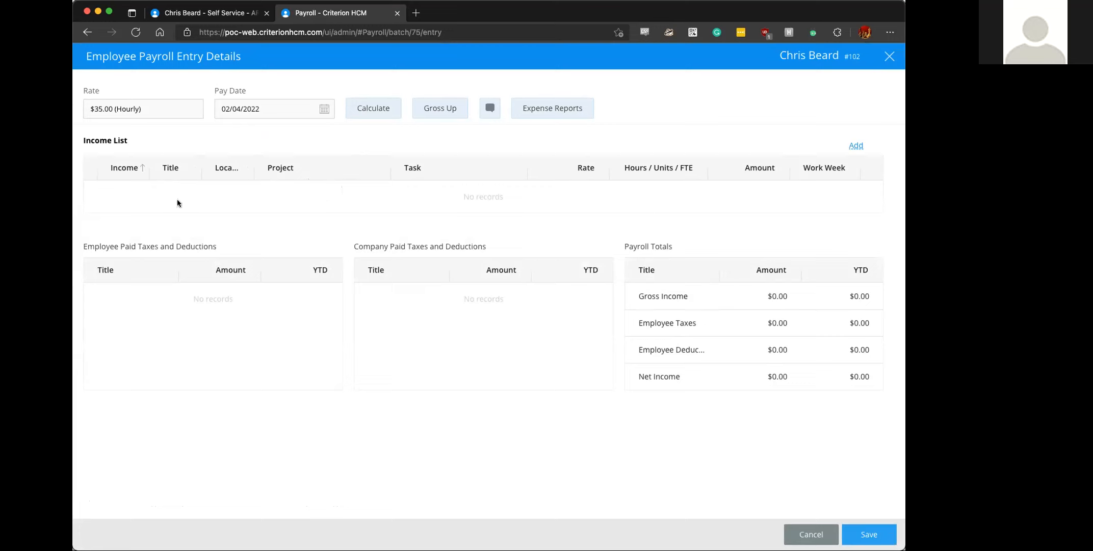
{"action": "left_click", "coordinate": [549, 107]}
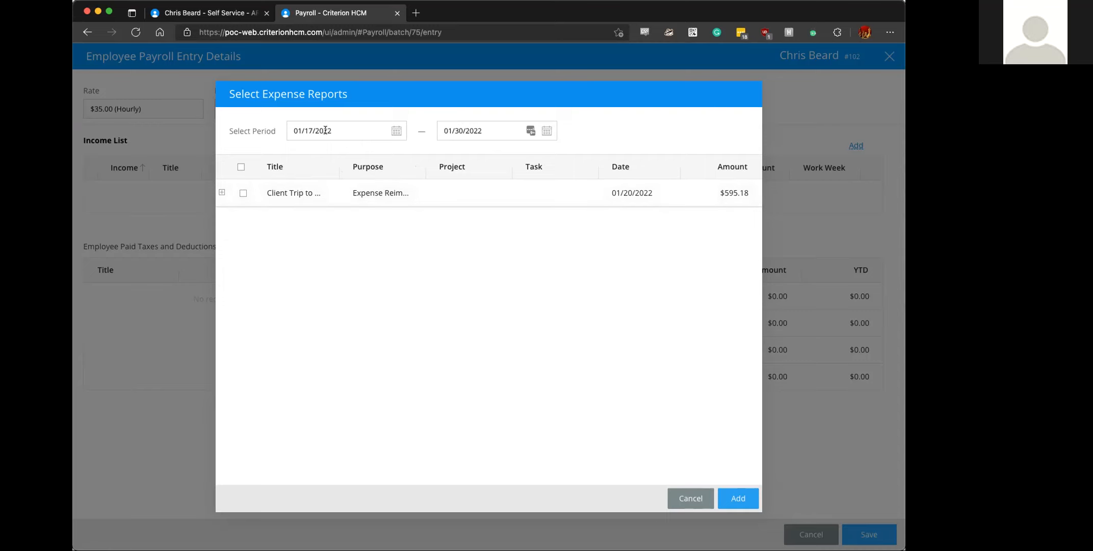
{"action": "left_click", "coordinate": [348, 131]}
{"action": "left_click", "coordinate": [396, 131]}
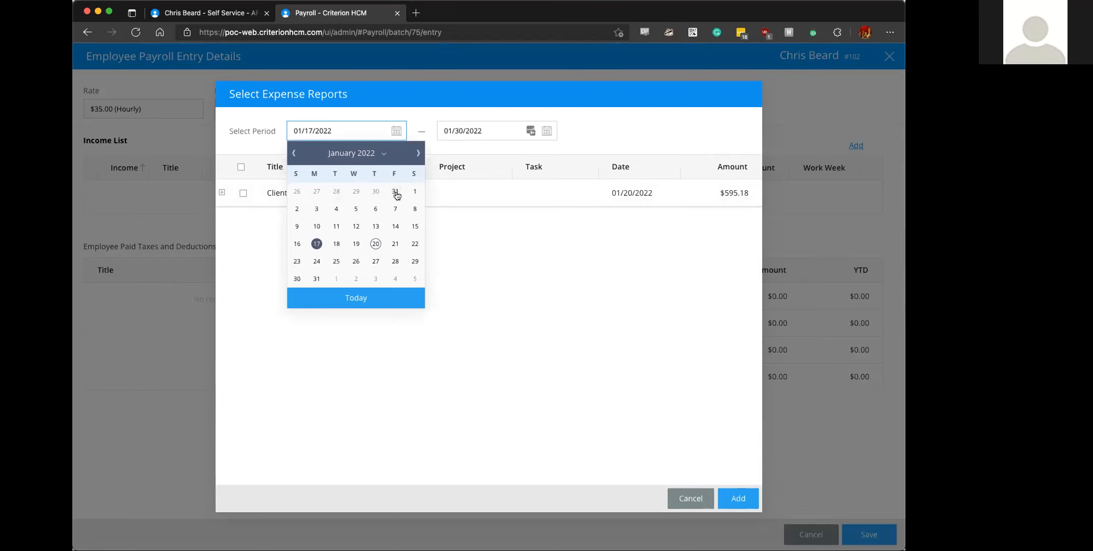
{"action": "left_click", "coordinate": [317, 209]}
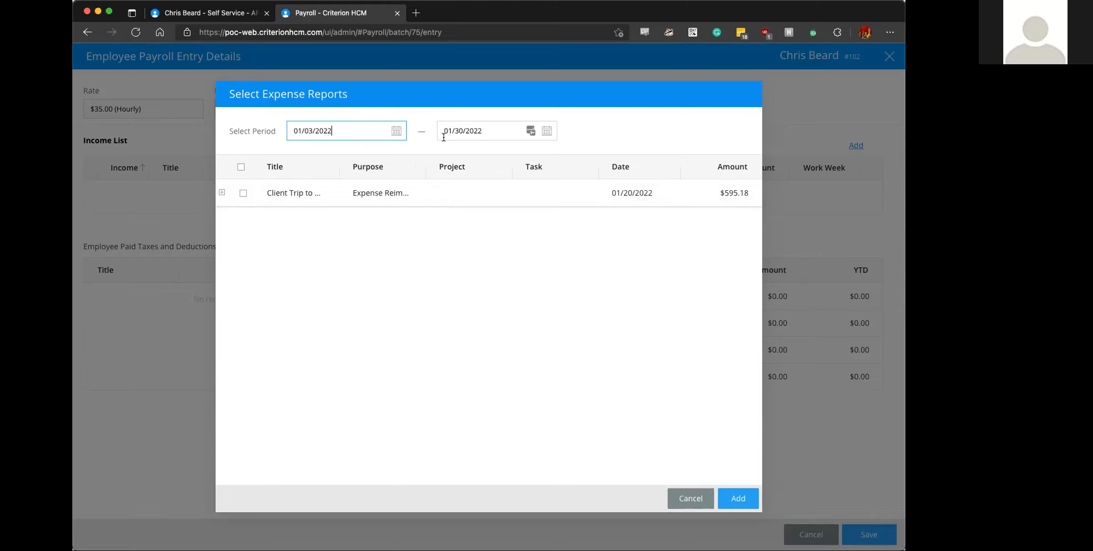
- Select the Client Trip expense report, check its individual expenses, and add it to the employee's payroll entry
{"action": "left_click", "coordinate": [243, 194]}
{"action": "left_click", "coordinate": [221, 192]}
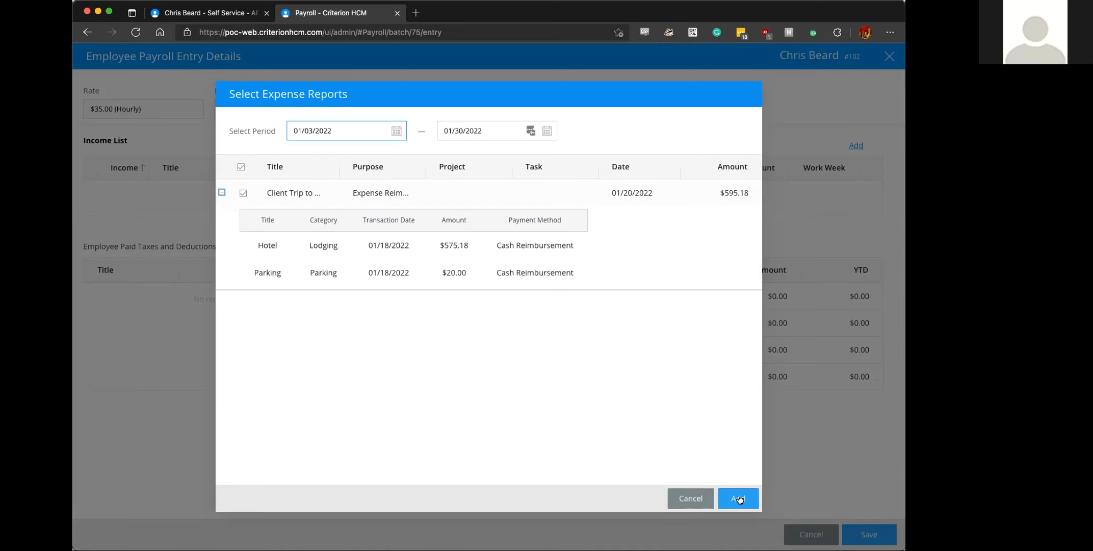
{"action": "left_click", "coordinate": [222, 192]}
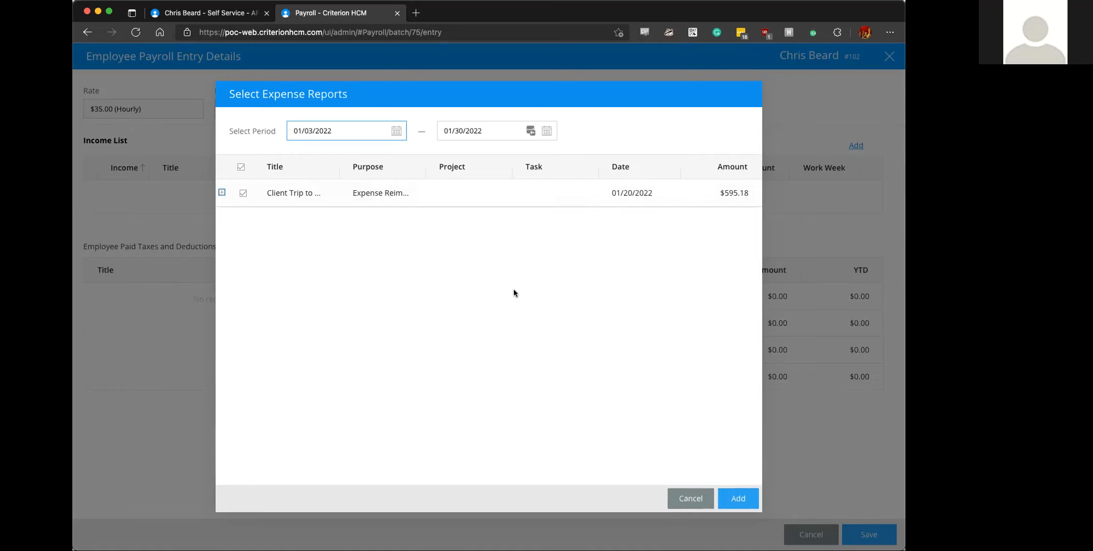
{"action": "left_click", "coordinate": [729, 498]}
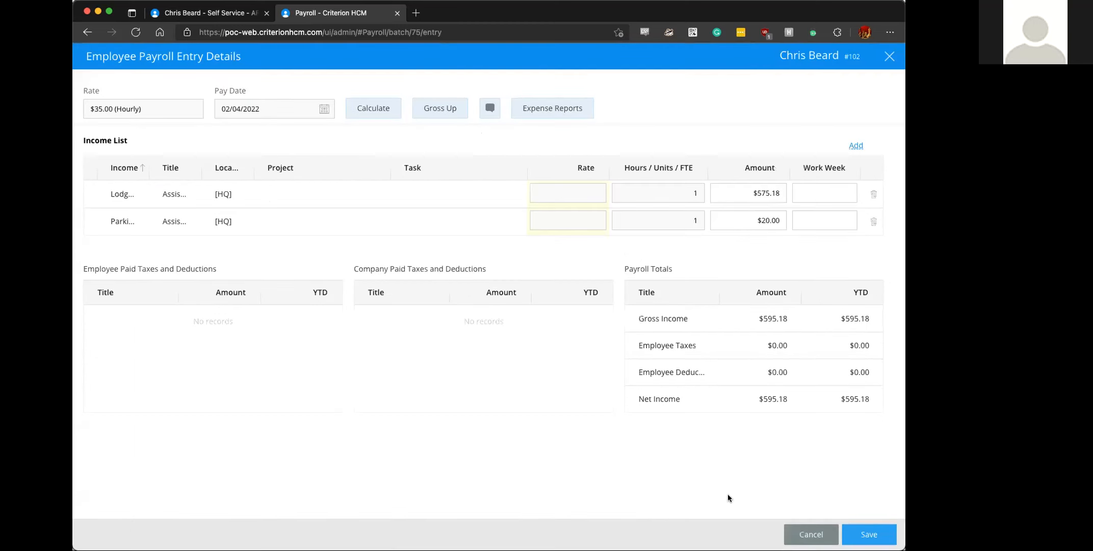
- Widen the Income column to read the income names, and calculate and save the employee's payroll entry
{"action": "left_click_drag", "start_coordinate": [145, 169], "coordinate": [192, 170]}
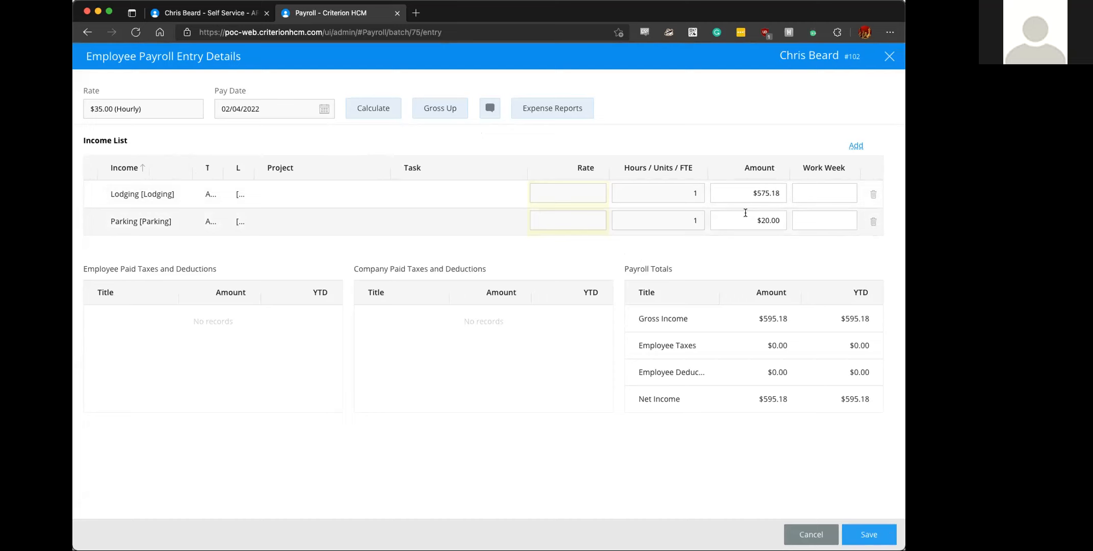
{"action": "left_click", "coordinate": [355, 110]}
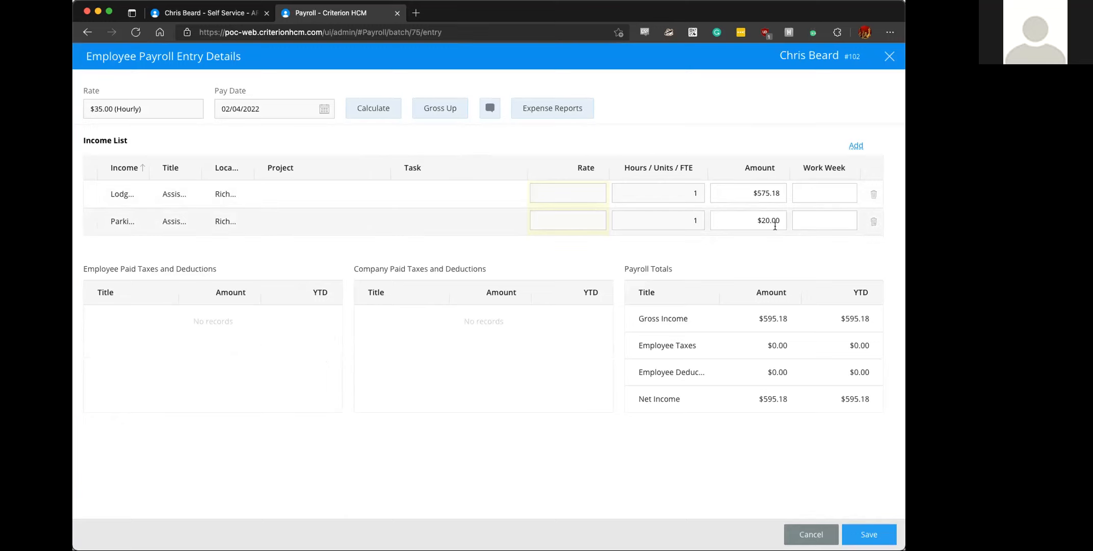
{"action": "left_click", "coordinate": [873, 534]}
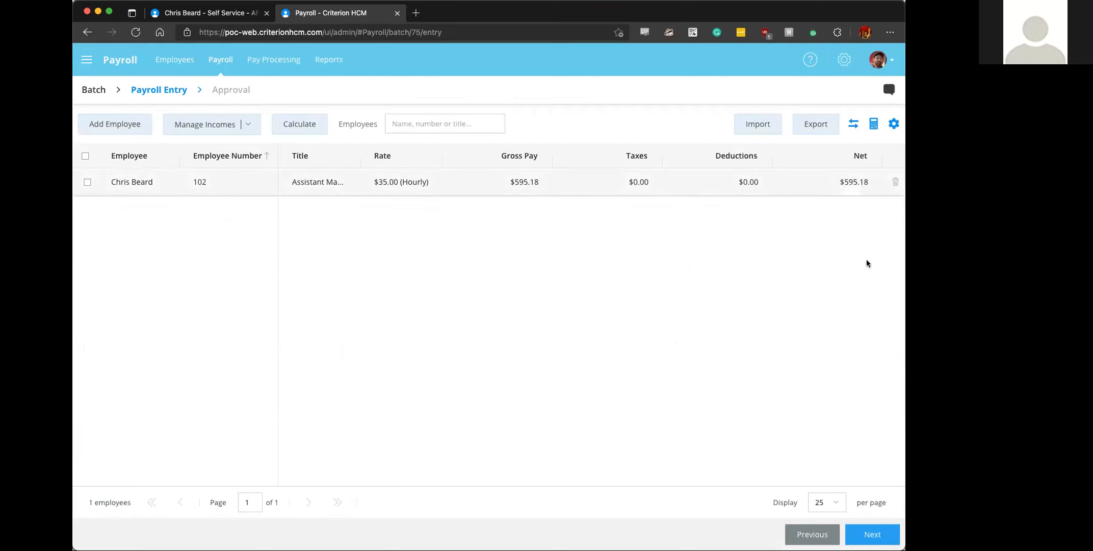
- Advance the payroll batch to approval, review its income and tax summary, and approve it
{"action": "left_click", "coordinate": [872, 534]}
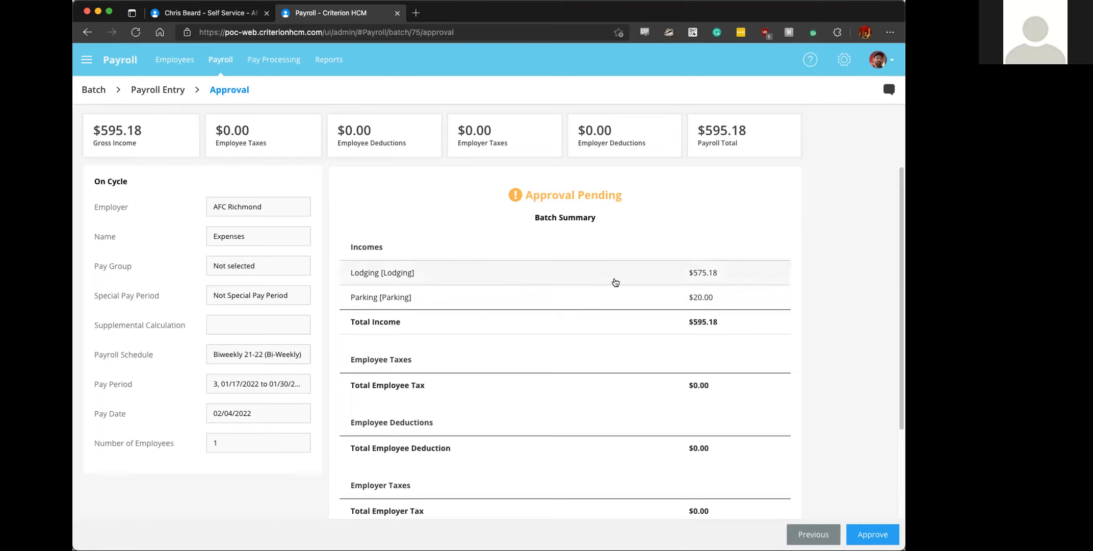
{"action": "scroll", "coordinate": [699, 286], "scroll_direction": "down", "scroll_amount": 5}
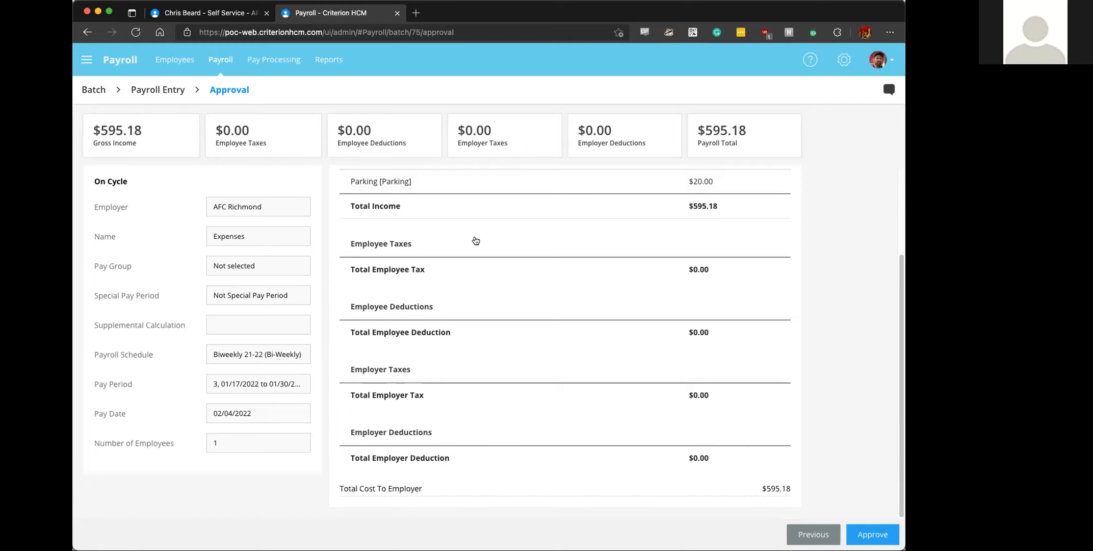
{"action": "left_click", "coordinate": [872, 533]}
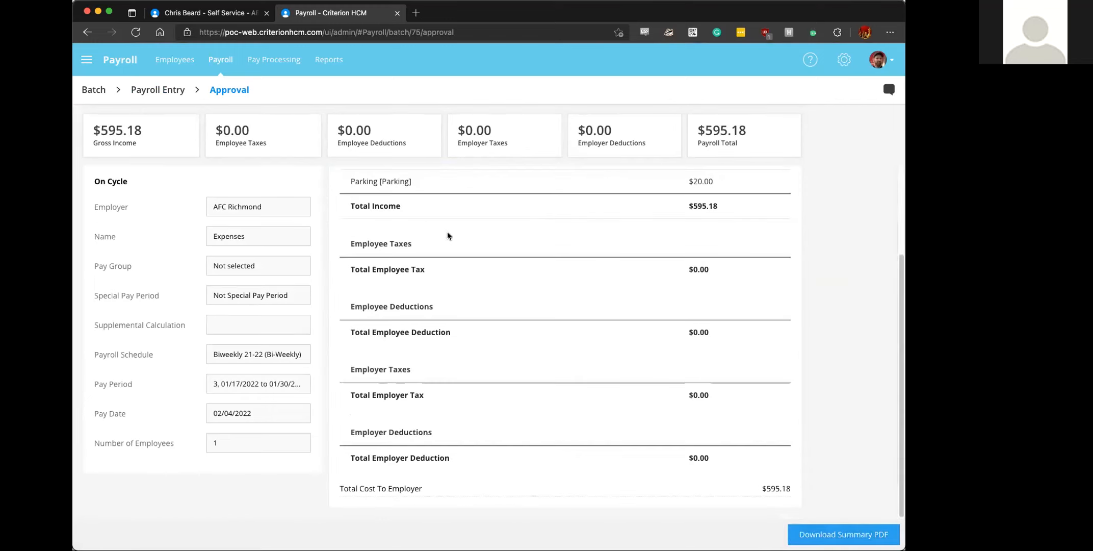
- Open the Expenses batch in pay processing and change the payment type of all three payments to Check
{"action": "left_click", "coordinate": [280, 64]}
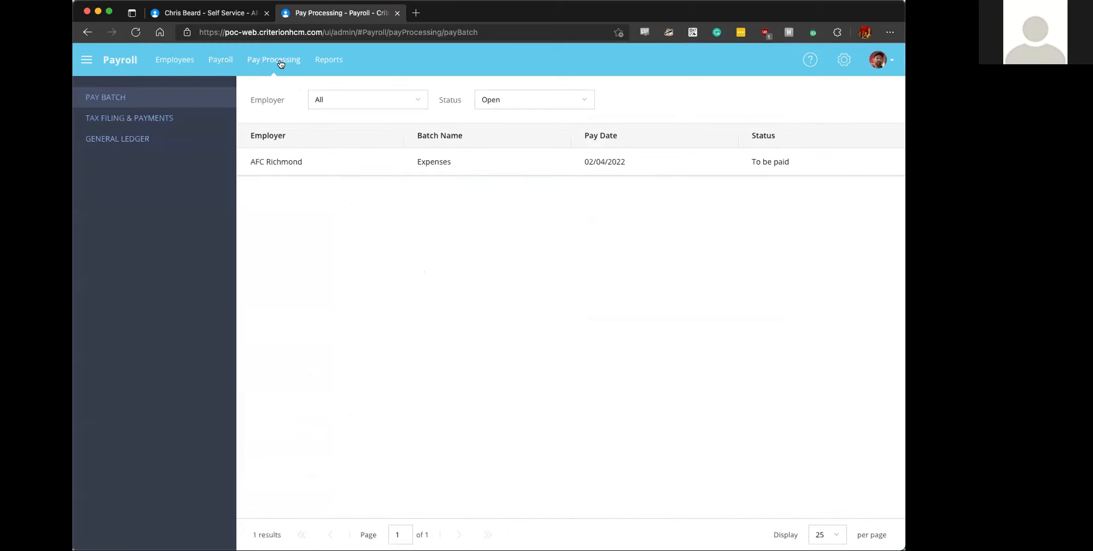
{"action": "left_click", "coordinate": [322, 163]}
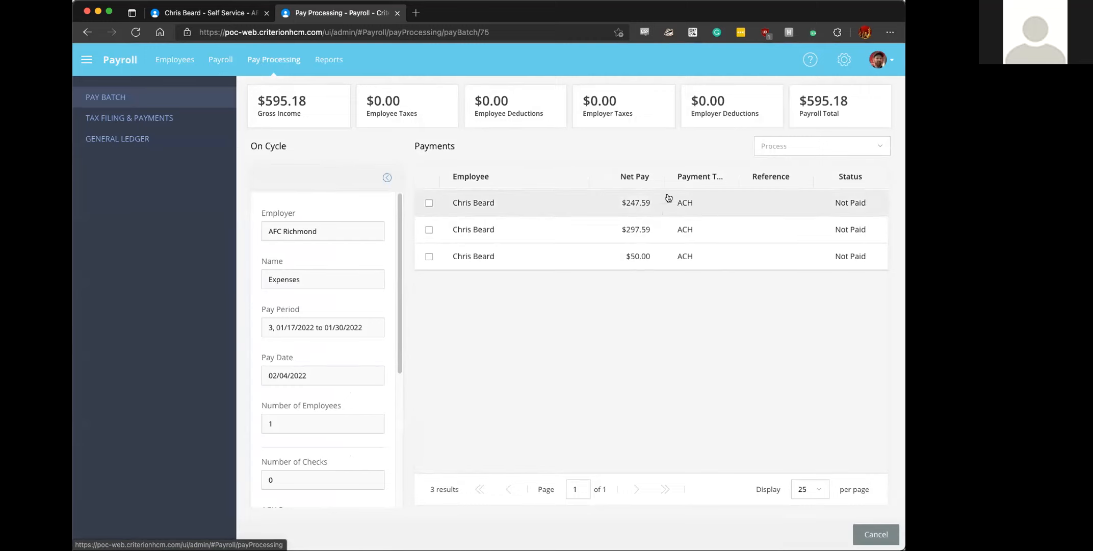
{"action": "left_click", "coordinate": [429, 203]}
{"action": "left_click", "coordinate": [430, 230]}
{"action": "left_click", "coordinate": [430, 256]}
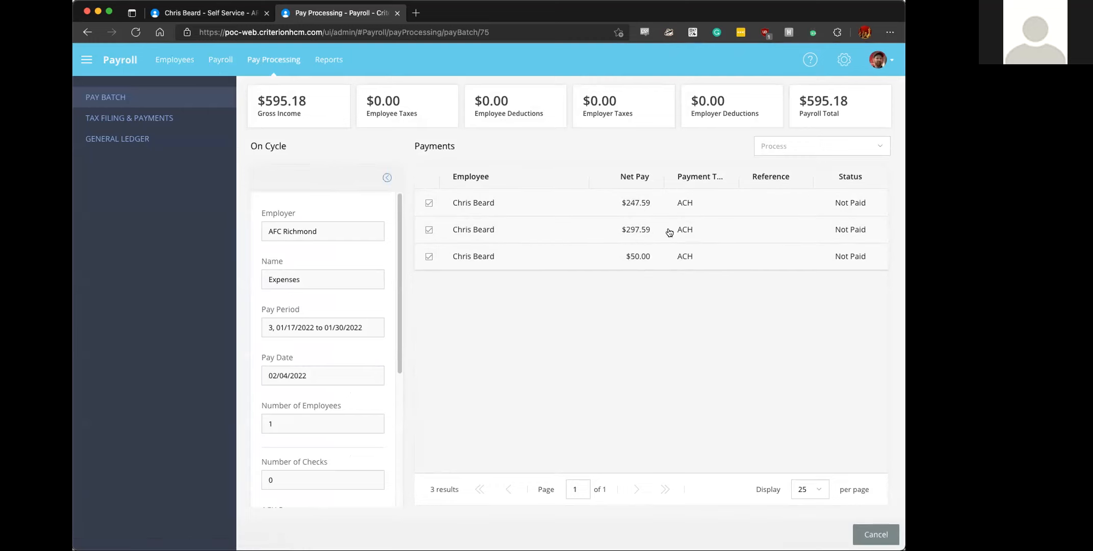
{"action": "left_click", "coordinate": [762, 149]}
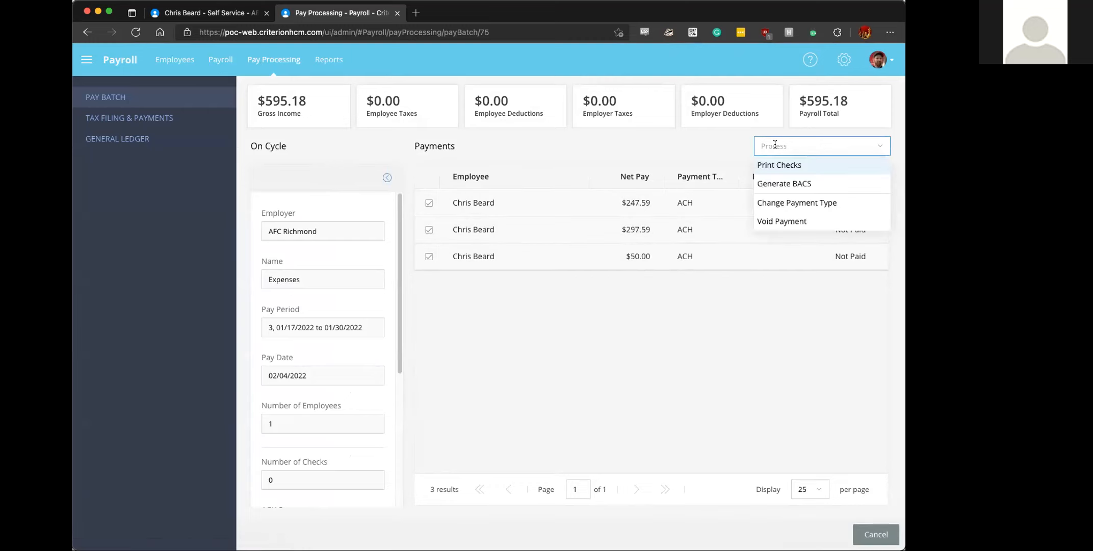
{"action": "left_click", "coordinate": [789, 203]}
{"action": "left_click", "coordinate": [467, 308]}
{"action": "left_click", "coordinate": [456, 344]}
{"action": "left_click", "coordinate": [590, 352]}
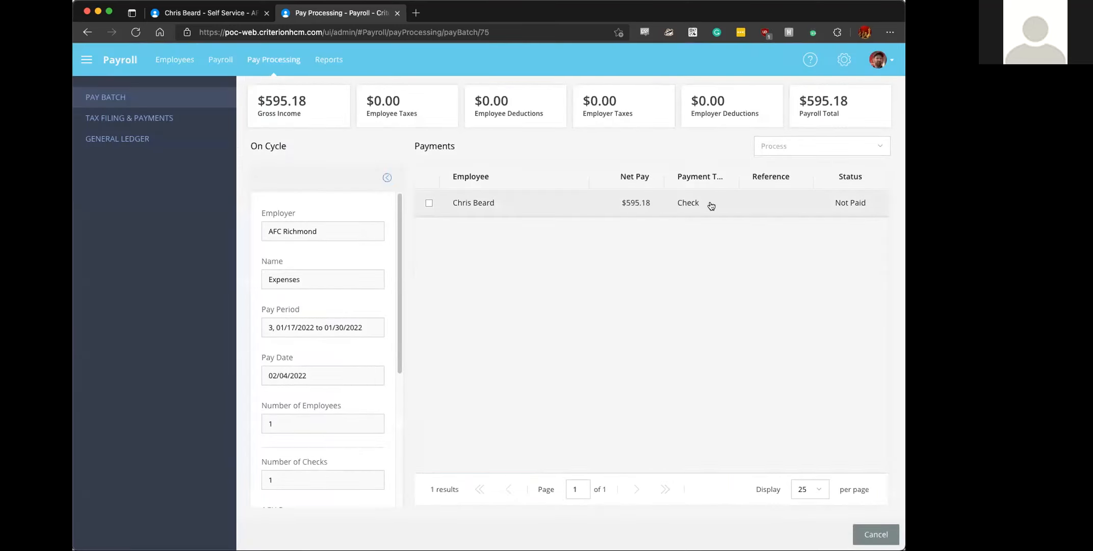
- Change the employee's combined check payment to ACH, using the Bank of America account
{"action": "left_click", "coordinate": [429, 202]}
{"action": "left_click", "coordinate": [783, 145]}
{"action": "left_click", "coordinate": [780, 202]}
{"action": "left_click", "coordinate": [485, 307]}
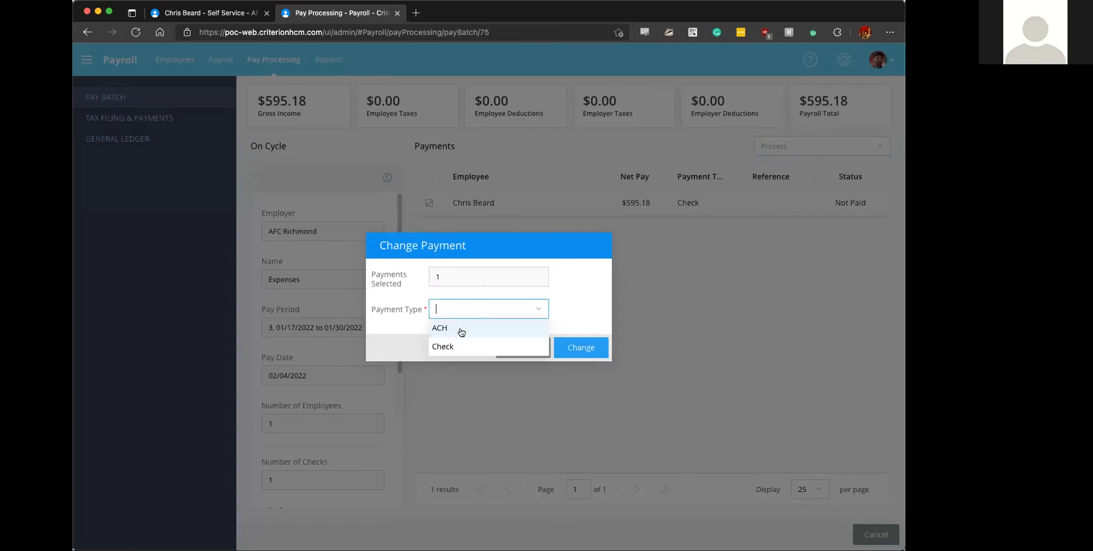
{"action": "left_click", "coordinate": [459, 328]}
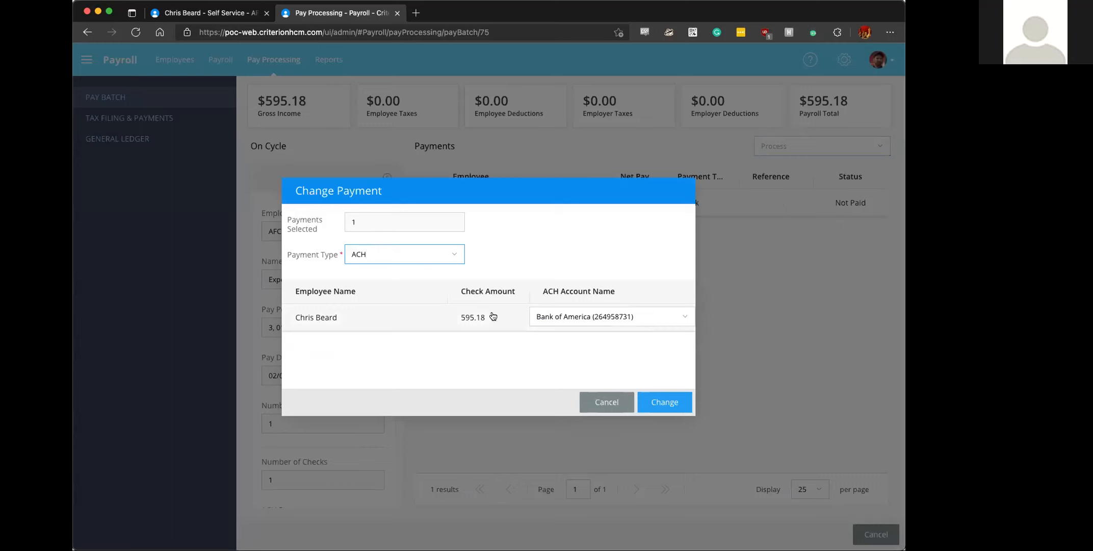
{"action": "left_click", "coordinate": [640, 315]}
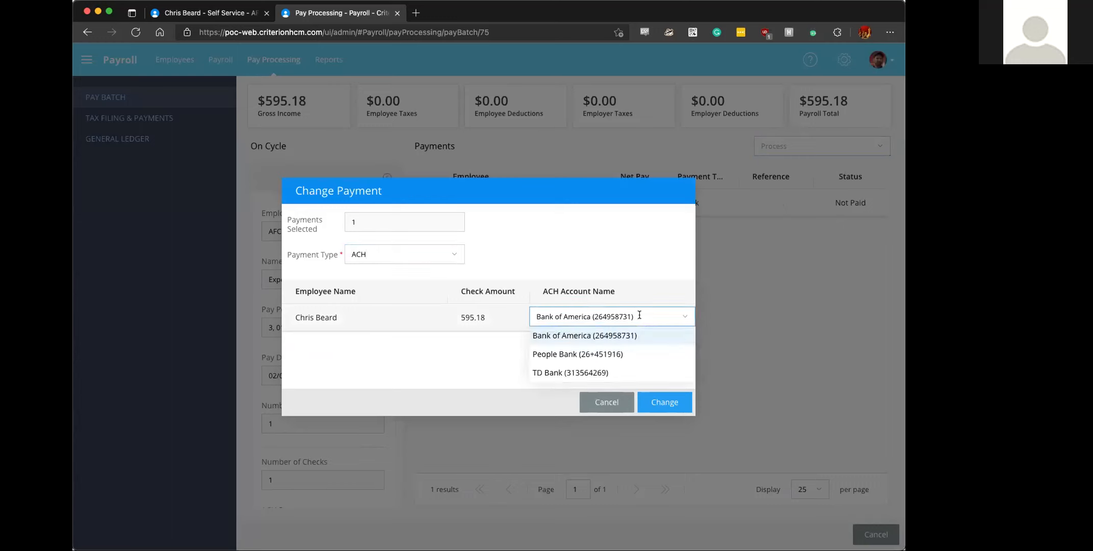
{"action": "left_click", "coordinate": [639, 314]}
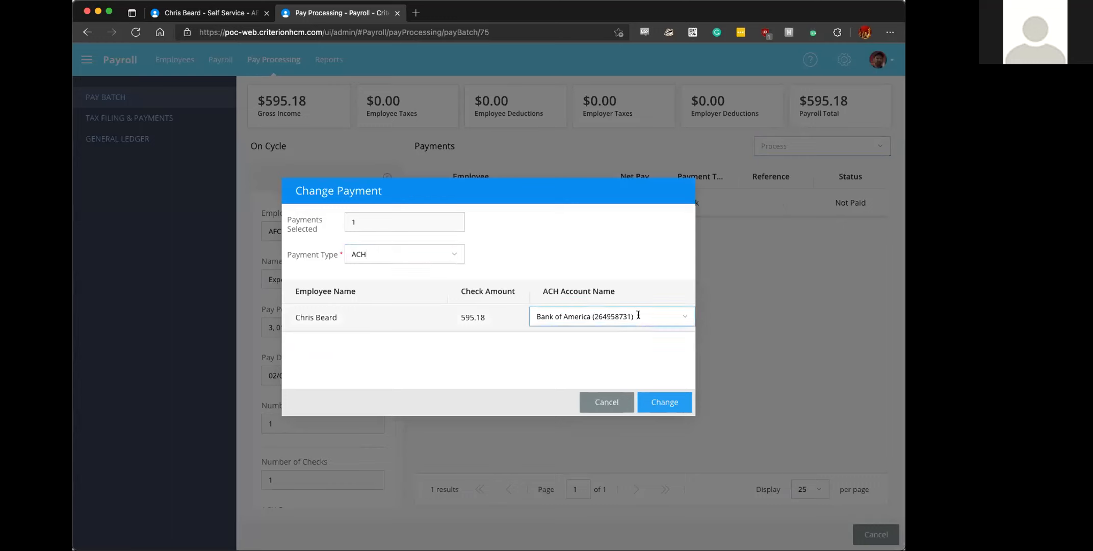
{"action": "left_click", "coordinate": [664, 402]}
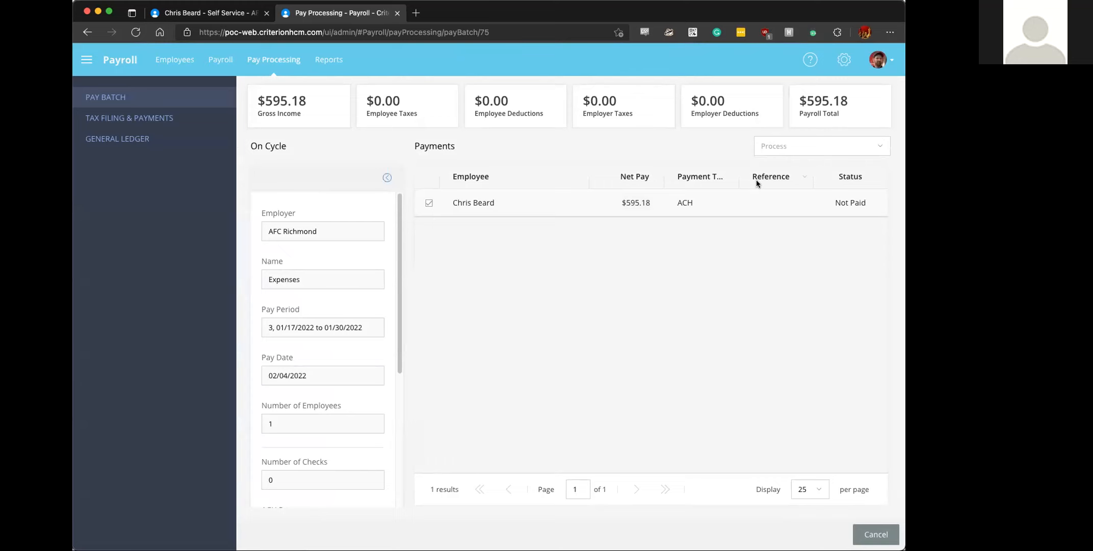
- Change the employee's ACH payment back to the Check payment type
{"action": "left_click", "coordinate": [797, 145]}
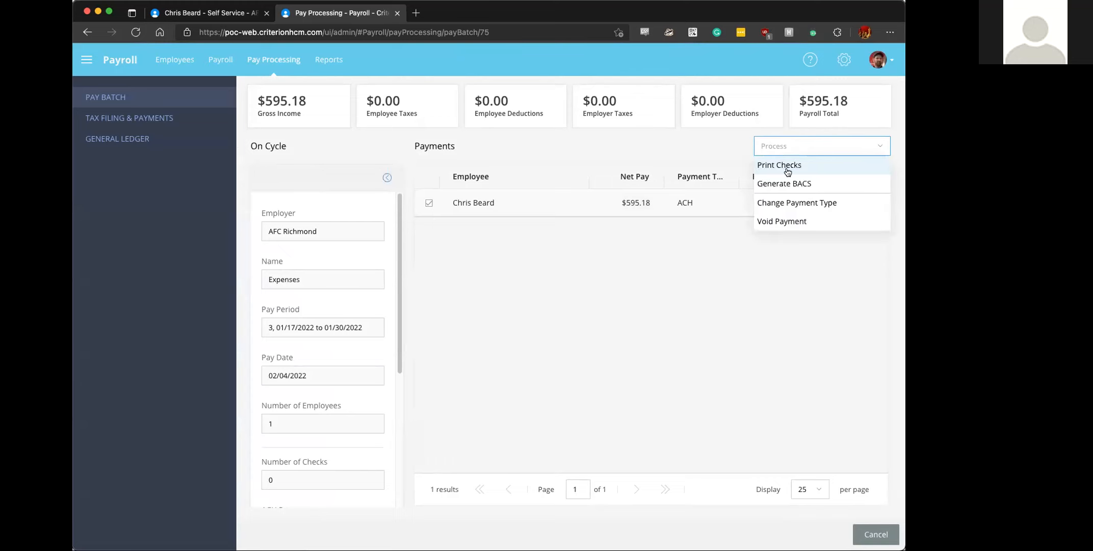
{"action": "left_click", "coordinate": [784, 203]}
{"action": "left_click", "coordinate": [451, 310]}
{"action": "left_click", "coordinate": [449, 345]}
{"action": "left_click", "coordinate": [569, 342]}
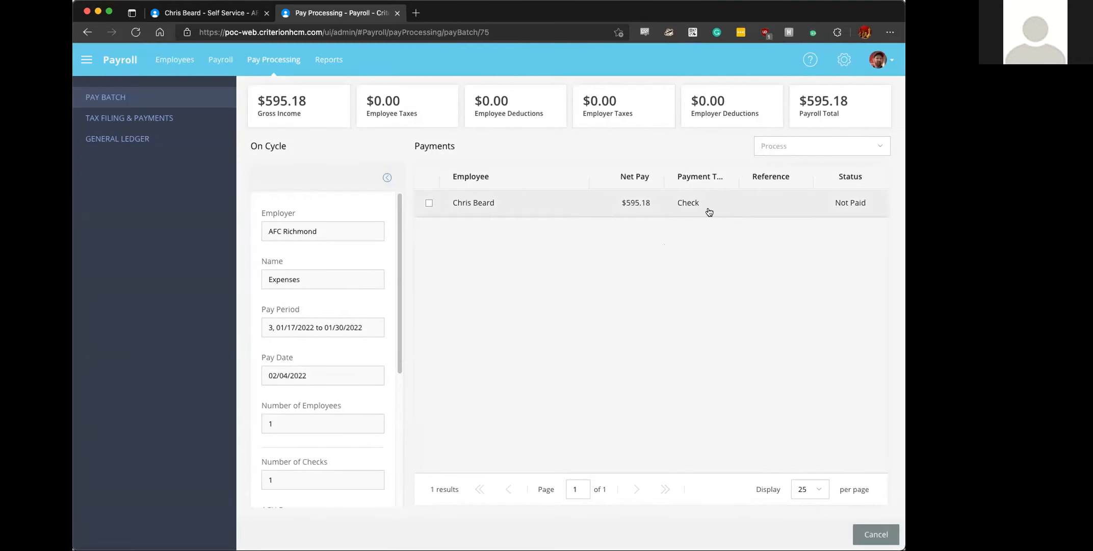
- Print the employee's check from the Test Bank account and return to the pay processing page
{"action": "left_click", "coordinate": [857, 142]}
{"action": "left_click", "coordinate": [785, 166]}
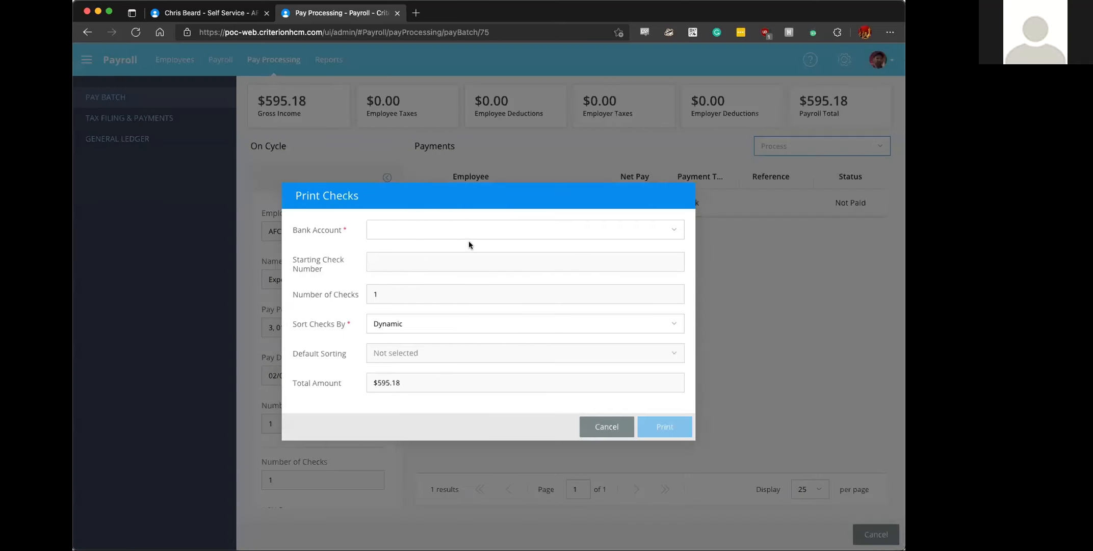
{"action": "left_click", "coordinate": [454, 229]}
{"action": "left_click", "coordinate": [444, 247]}
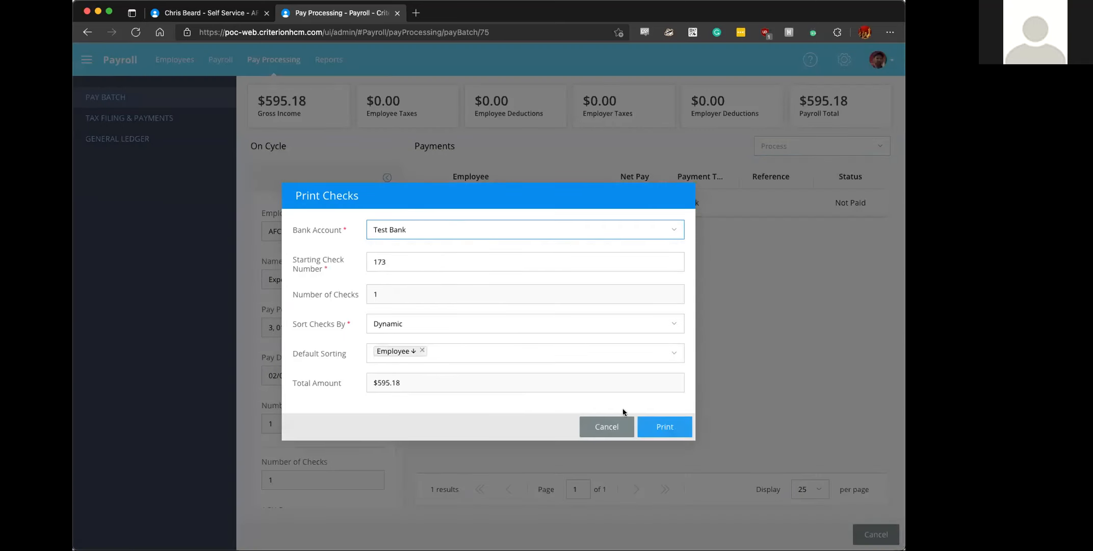
{"action": "left_click", "coordinate": [660, 425]}
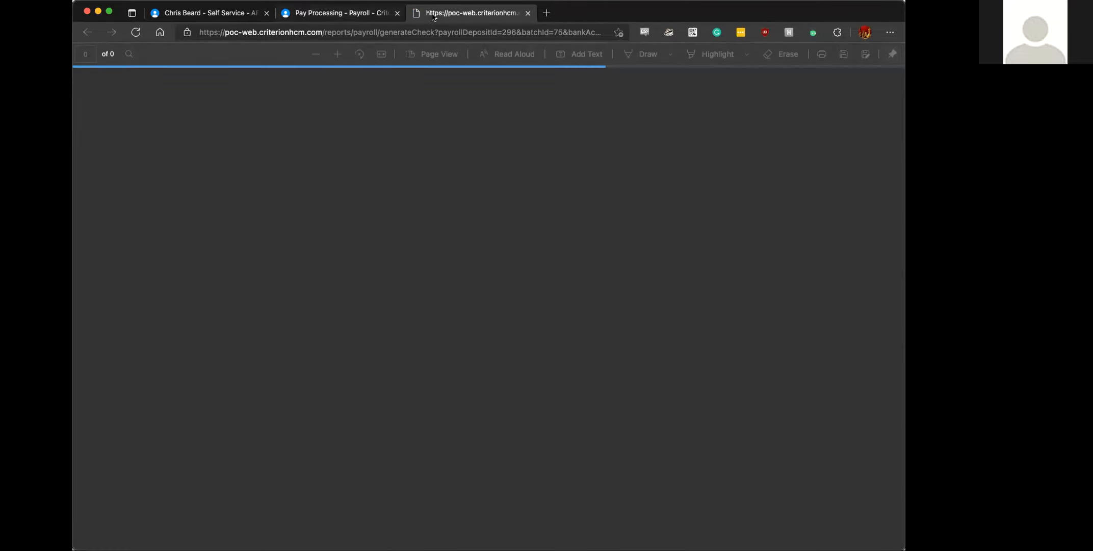
{"action": "left_click", "coordinate": [356, 13]}
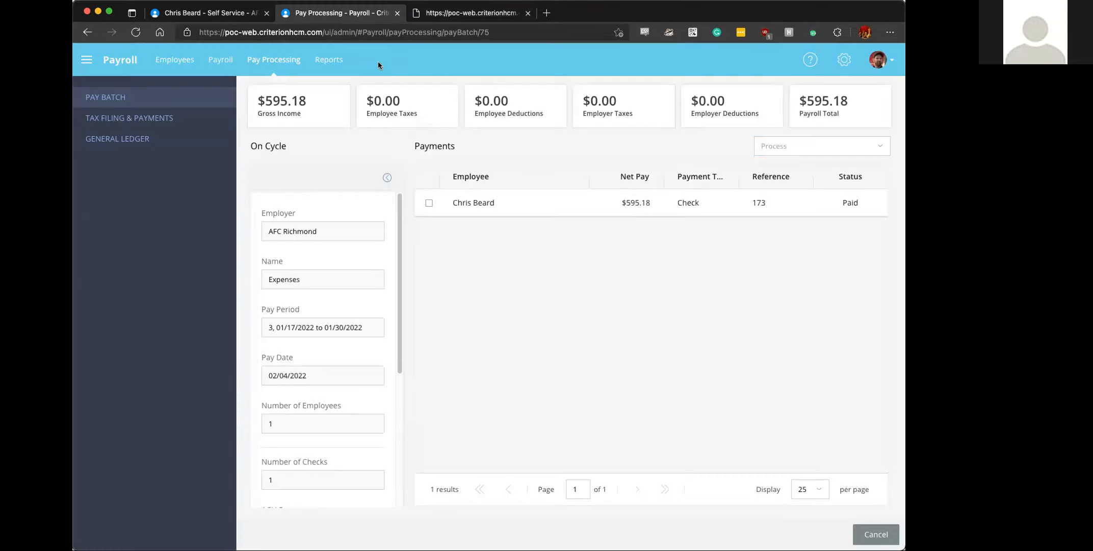
- Generate BACS with the Test Bank account and complete the pay batch, closing the printed check
{"action": "left_click", "coordinate": [803, 146]}
{"action": "left_click", "coordinate": [777, 184]}
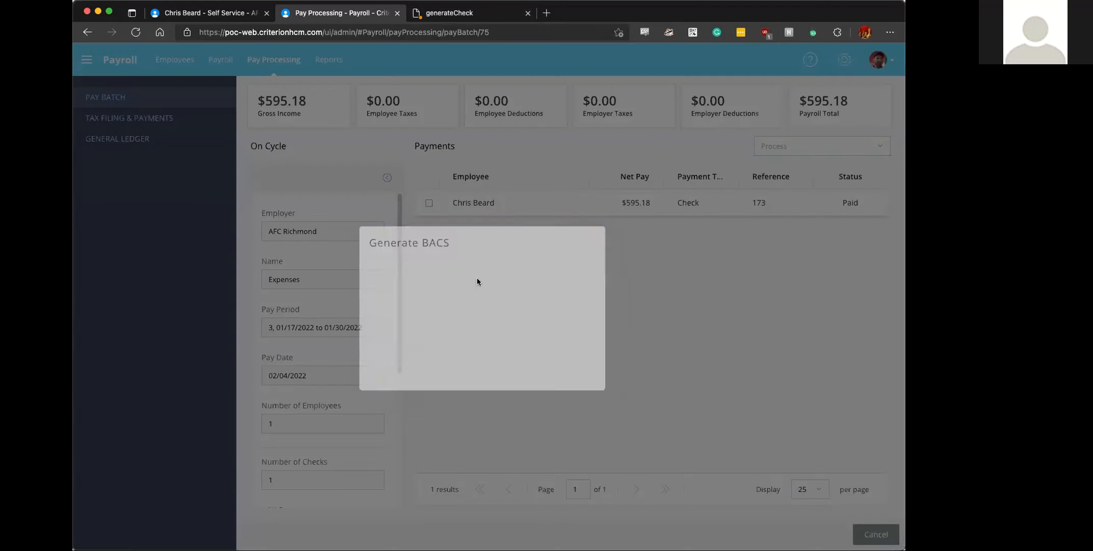
{"action": "left_click", "coordinate": [463, 277]}
{"action": "left_click", "coordinate": [462, 293]}
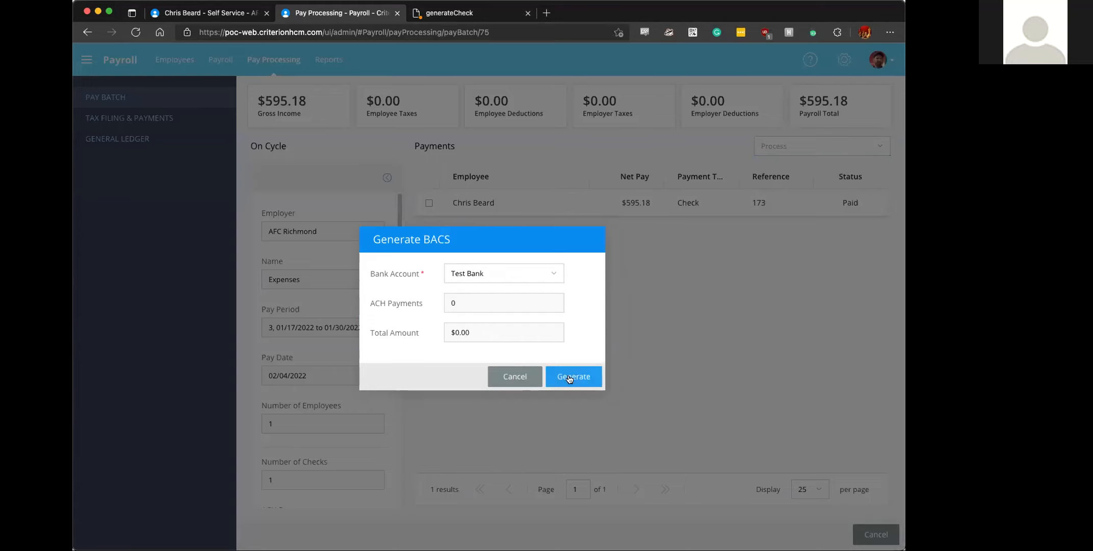
{"action": "left_click", "coordinate": [568, 376]}
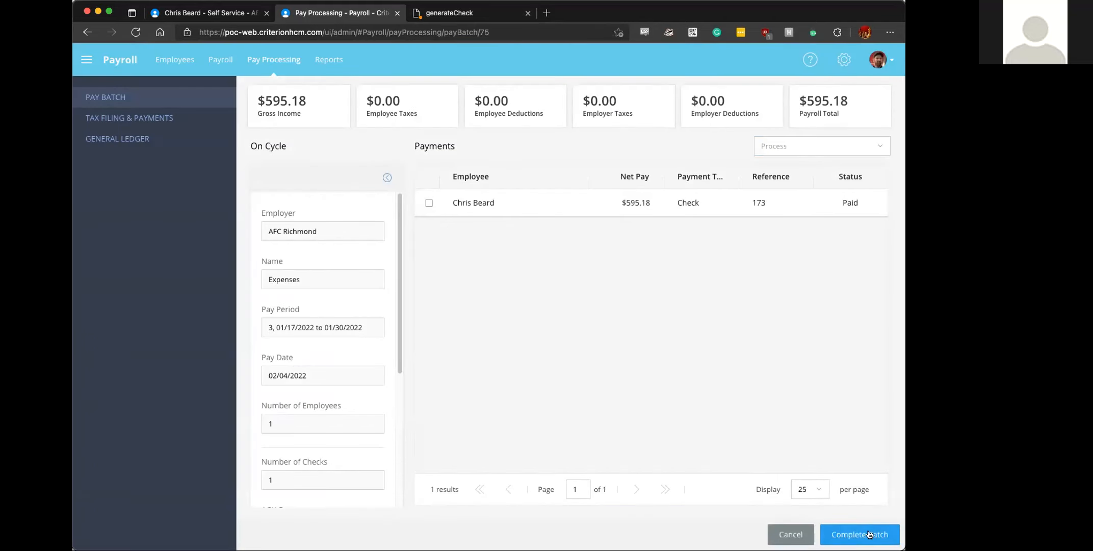
{"action": "left_click", "coordinate": [858, 535]}
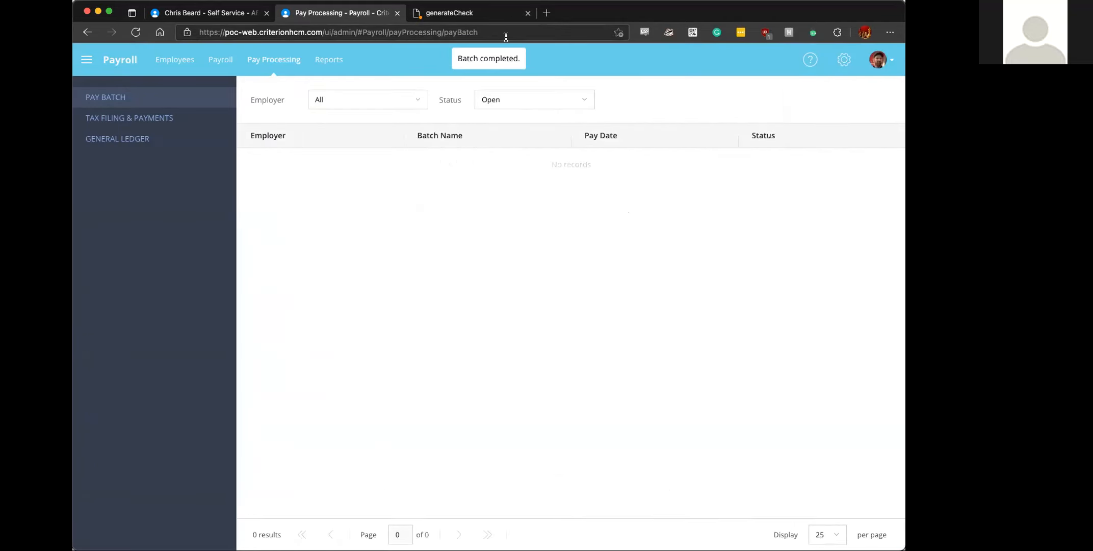
{"action": "left_click", "coordinate": [527, 14]}
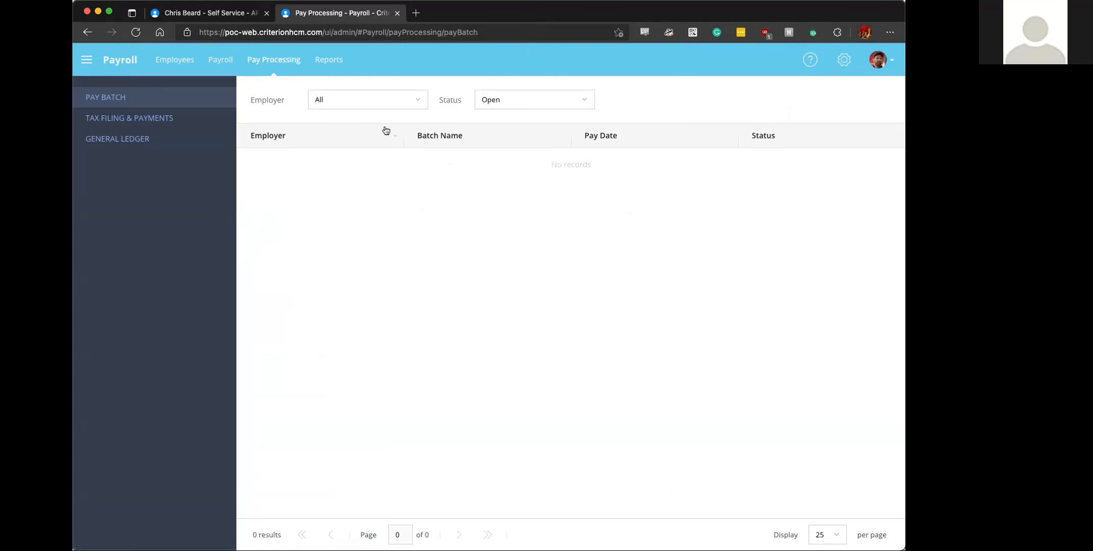
- Switch to Self Service, reload the employee's Pay History, and view the payment details for pay date 02/04/2022
{"action": "left_click", "coordinate": [178, 11]}
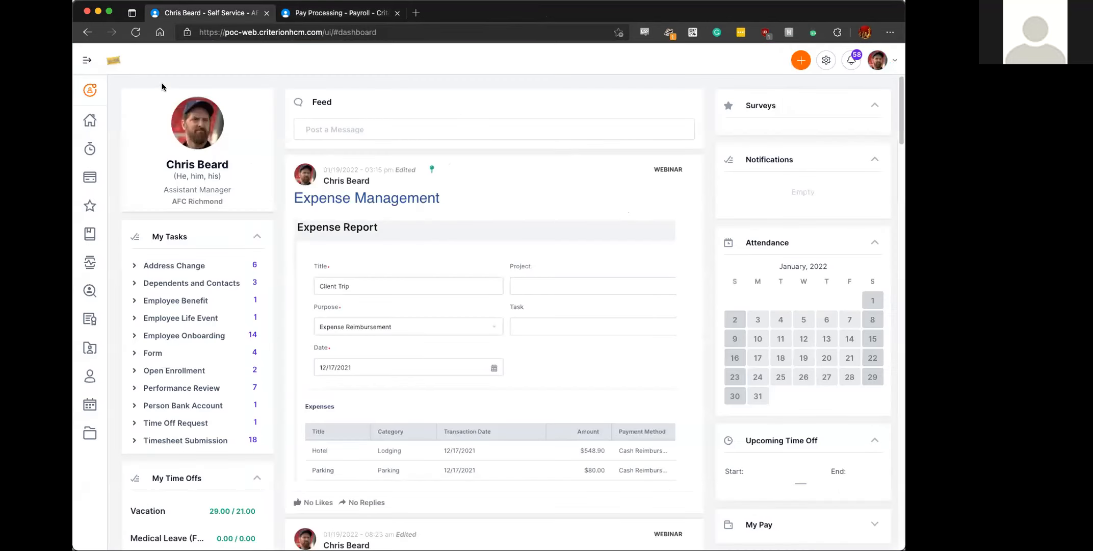
{"action": "mouse_move", "coordinate": [92, 176]}
{"action": "left_click", "coordinate": [140, 274]}
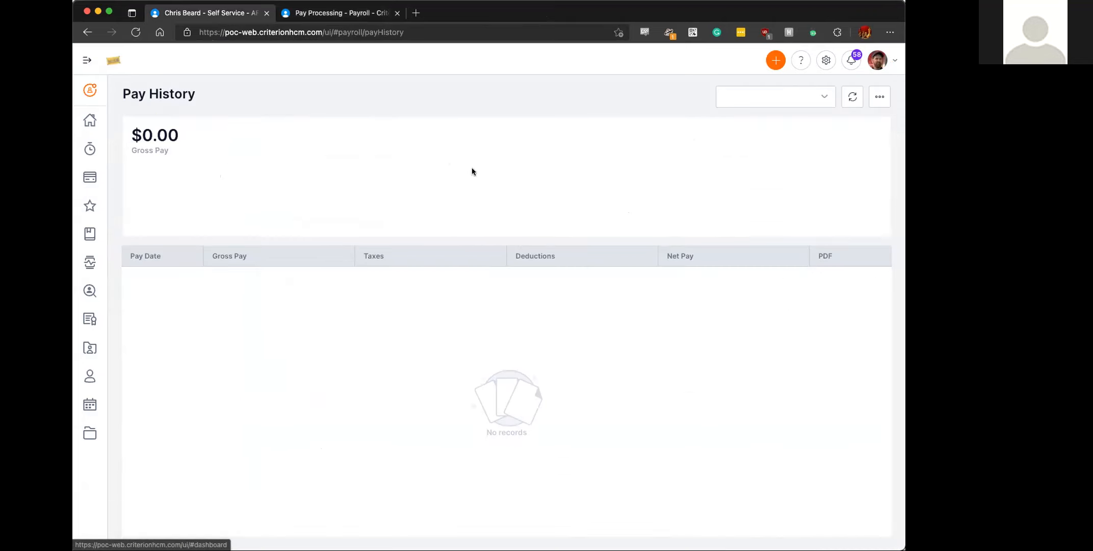
{"action": "left_click", "coordinate": [134, 32]}
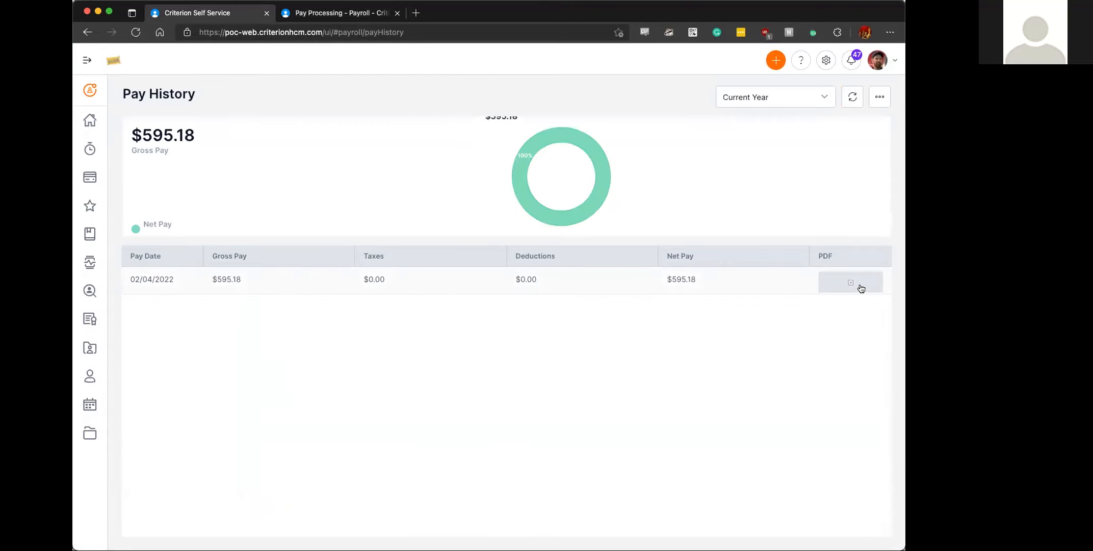
{"action": "left_click", "coordinate": [634, 280]}
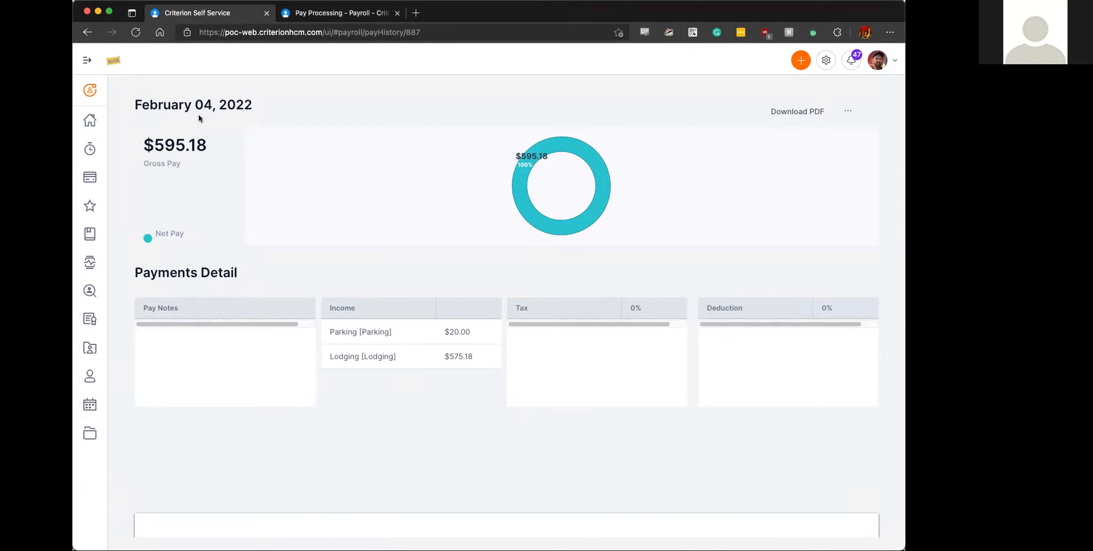
- Return to payroll pay processing and view the completed batches available for General Ledger download
{"action": "left_click", "coordinate": [320, 15]}
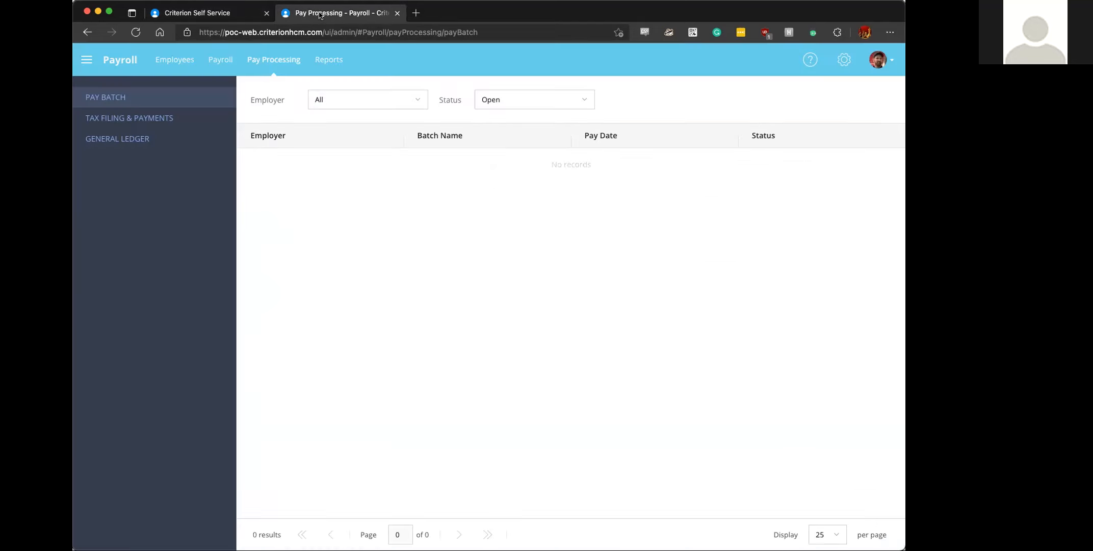
{"action": "left_click", "coordinate": [173, 140]}
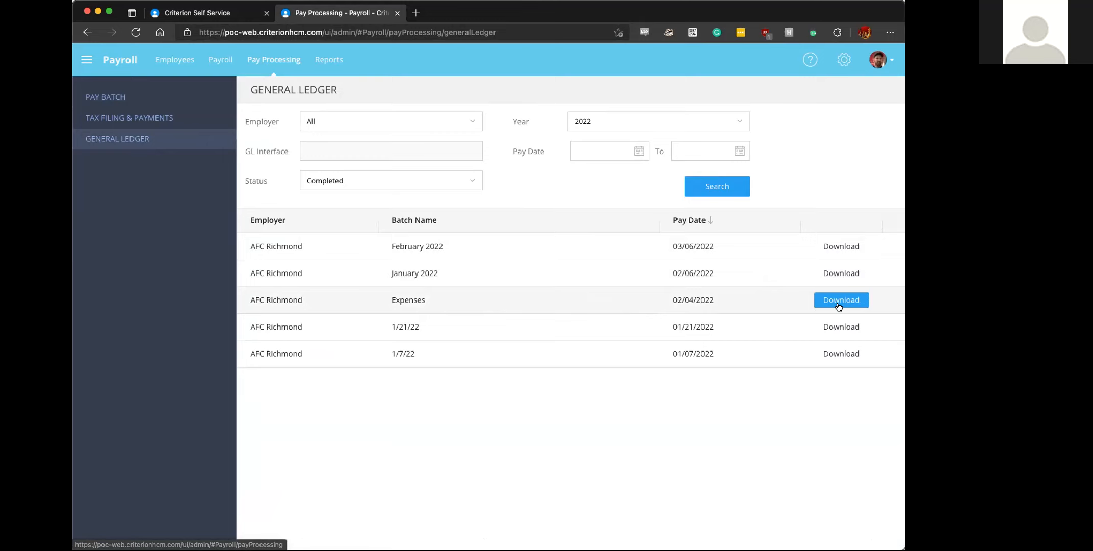
- Open the payroll settings, collapse System Configuration, and expand Payroll Administration to find the GL account settings
{"action": "left_click", "coordinate": [844, 62]}
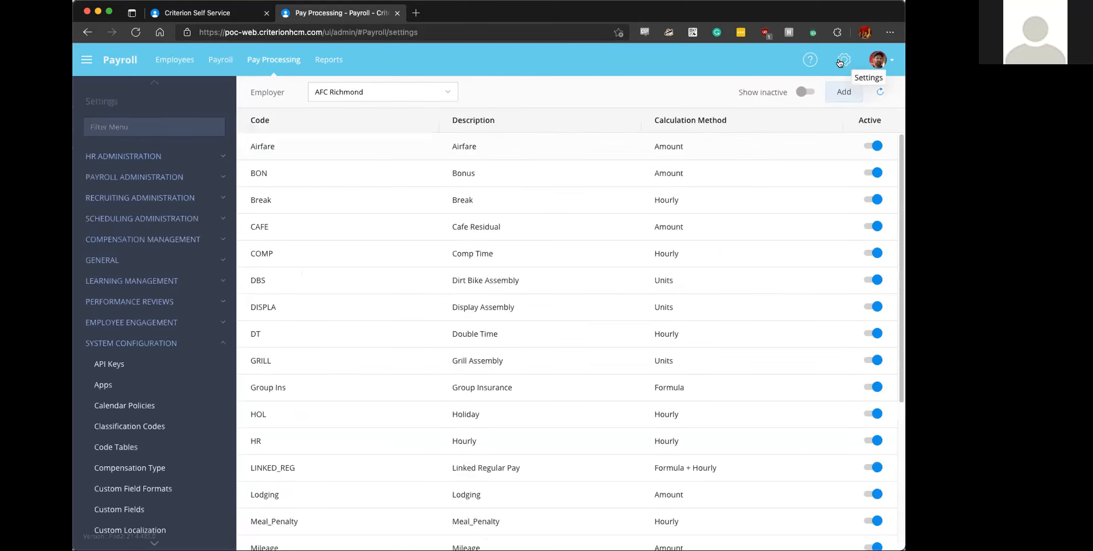
{"action": "left_click", "coordinate": [205, 340]}
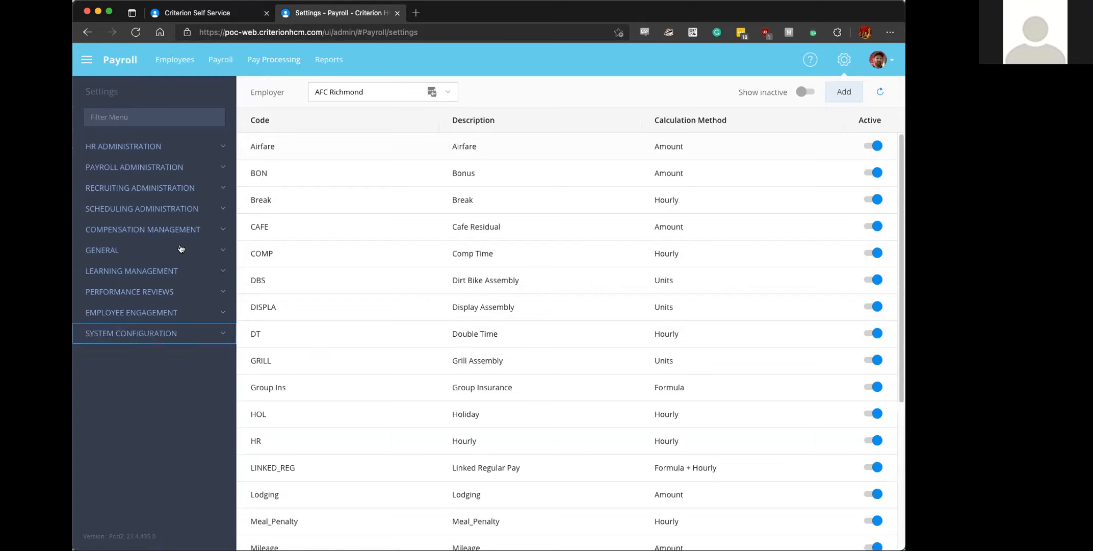
{"action": "left_click", "coordinate": [170, 167]}
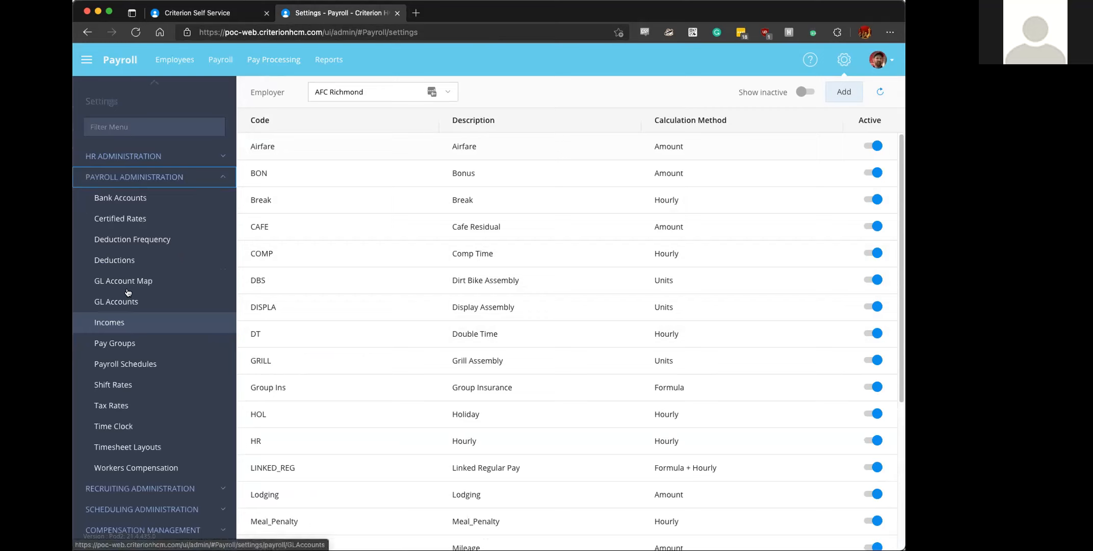